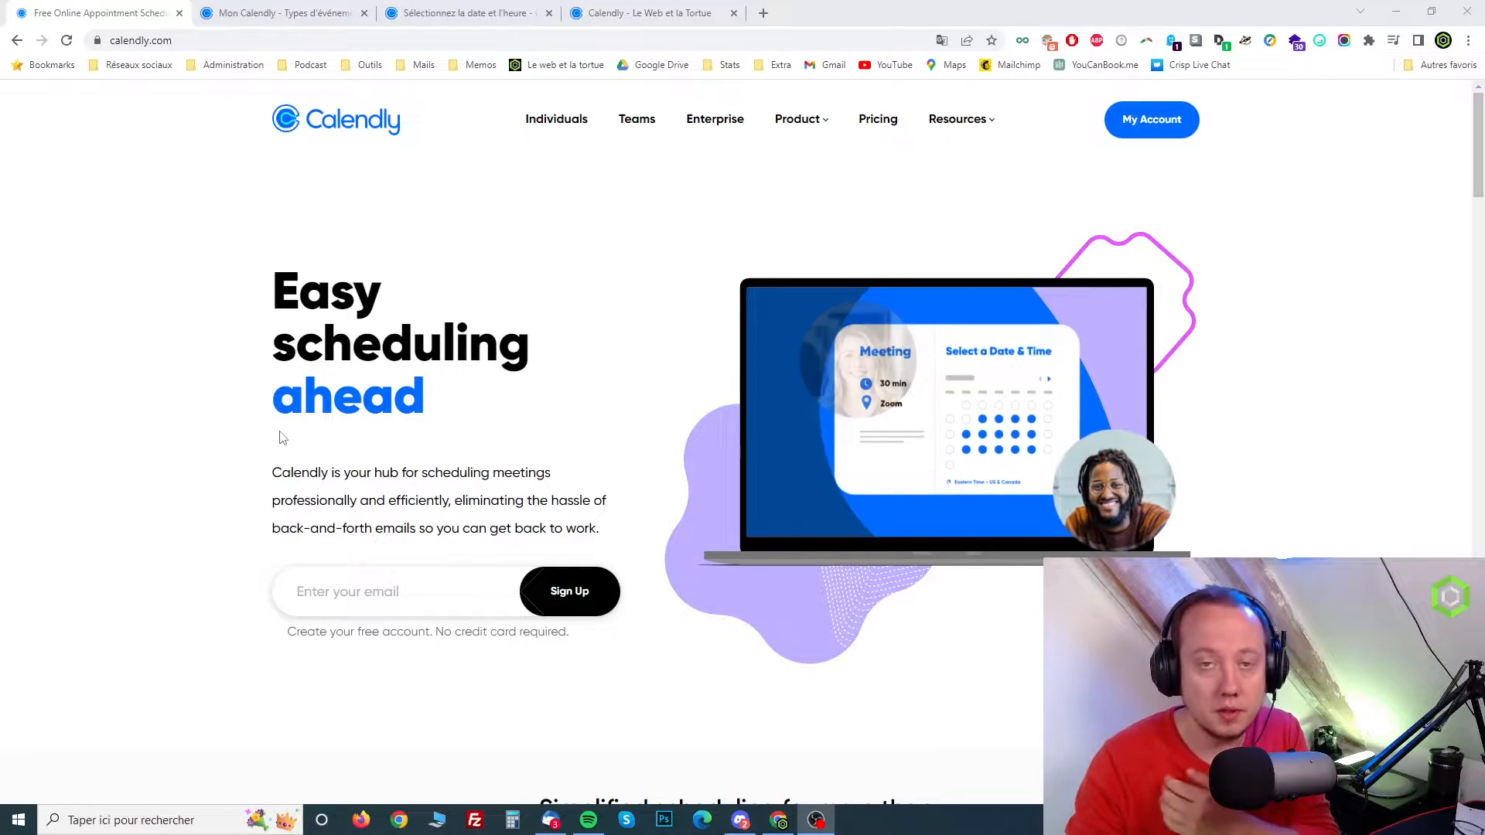
Review Calendly's pricing plans and the features-by-plan comparison
{"action": "left_click", "coordinate": [883, 123]}
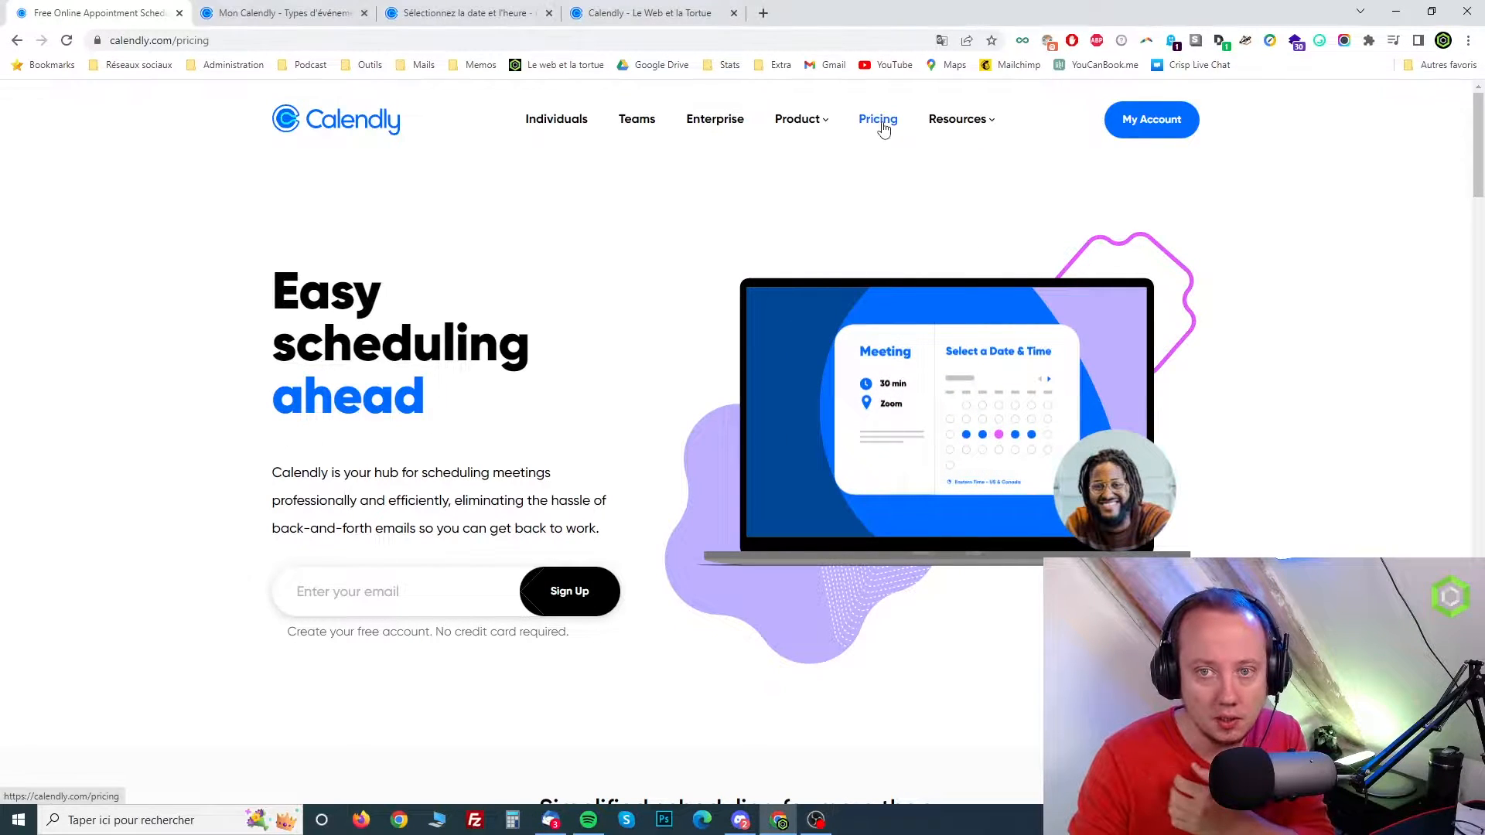
{"action": "scroll", "coordinate": [365, 329], "scroll_direction": "down", "scroll_amount": 3}
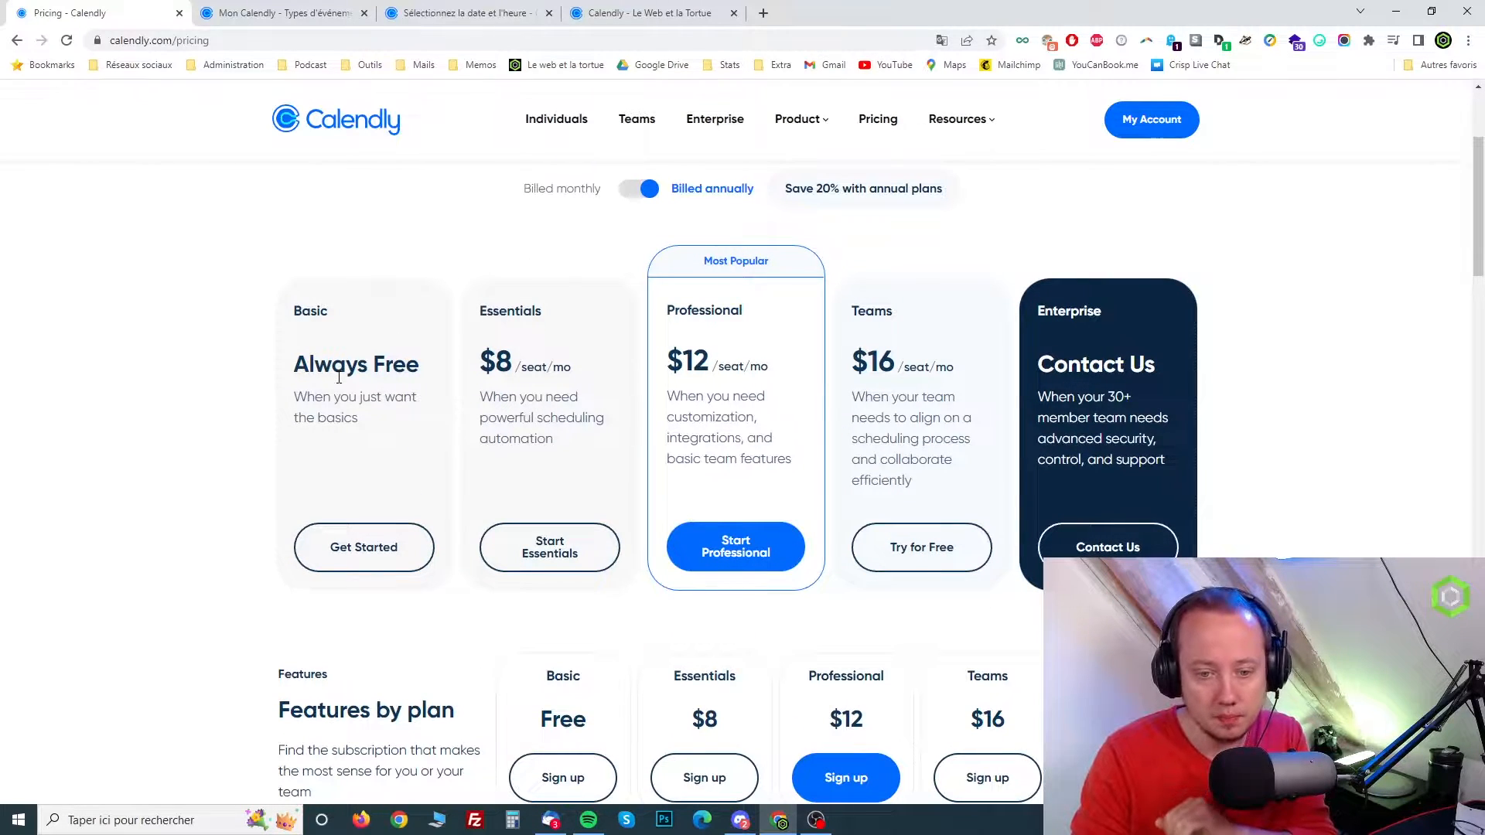
{"action": "scroll", "coordinate": [341, 382], "scroll_direction": "down", "scroll_amount": 1}
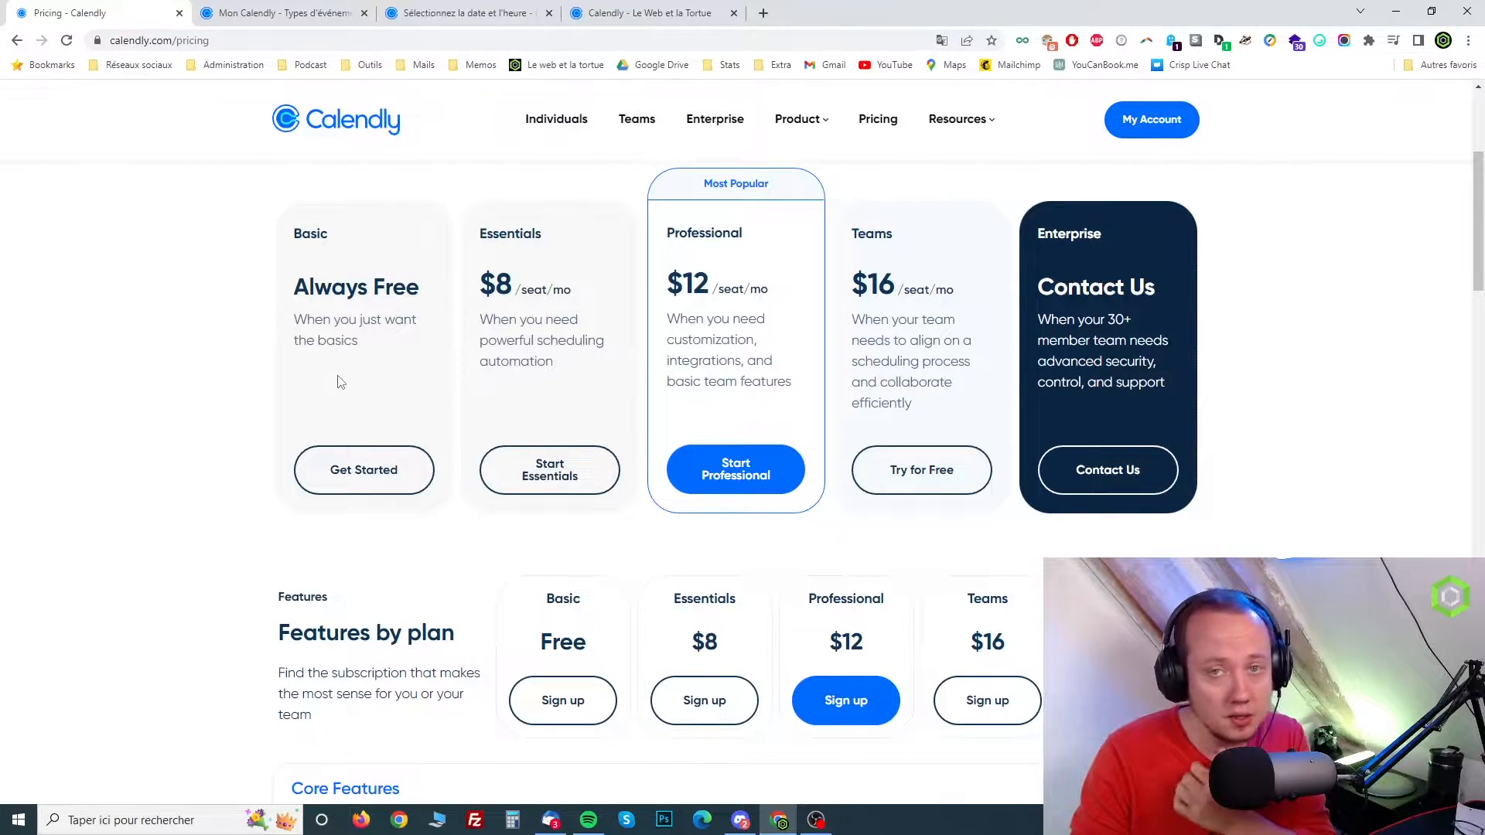
{"action": "scroll", "coordinate": [338, 382], "scroll_direction": "down", "scroll_amount": 1}
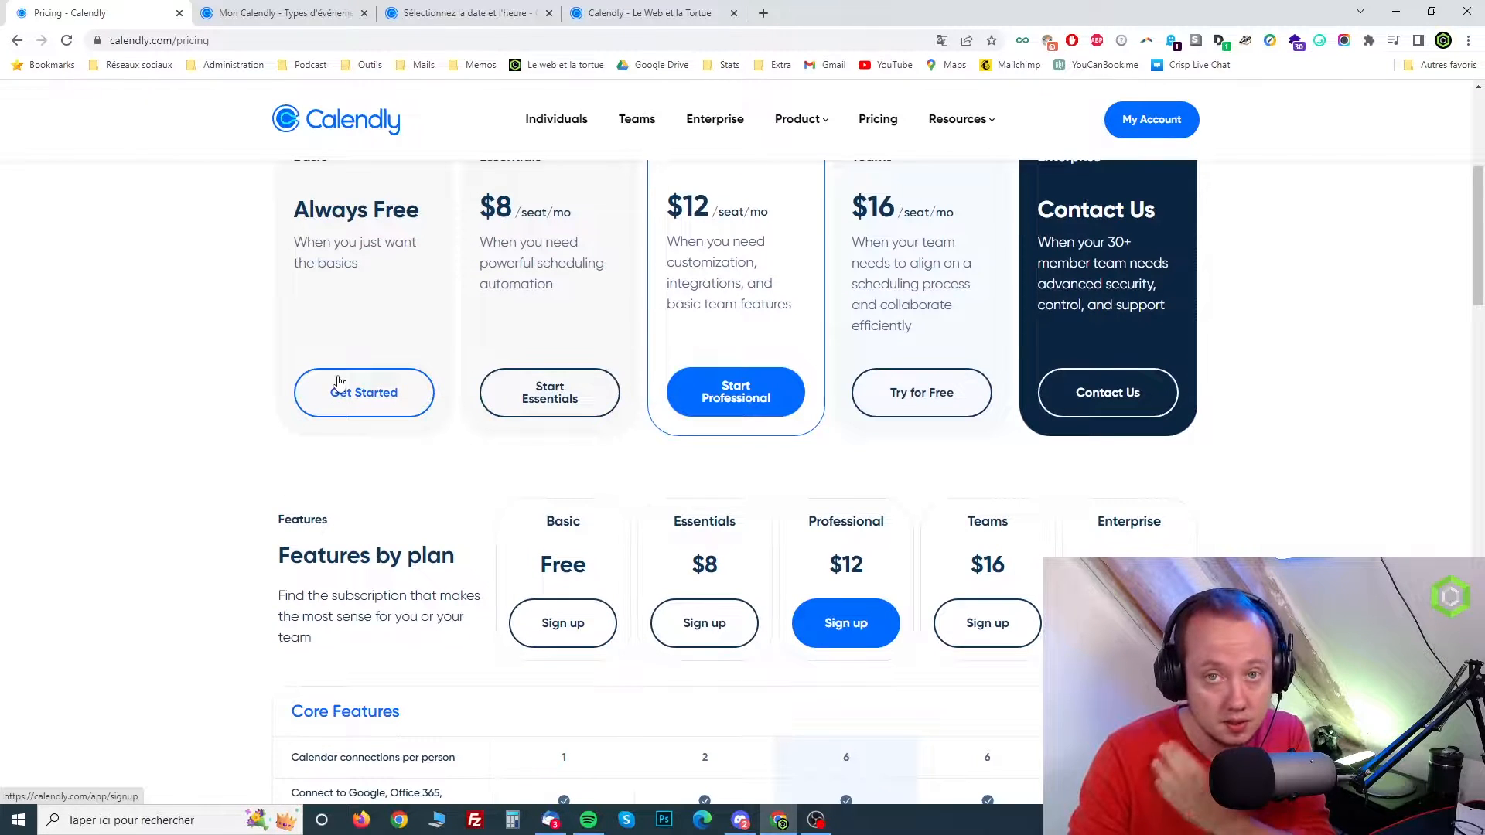
{"action": "scroll", "coordinate": [338, 382], "scroll_direction": "down", "scroll_amount": 3}
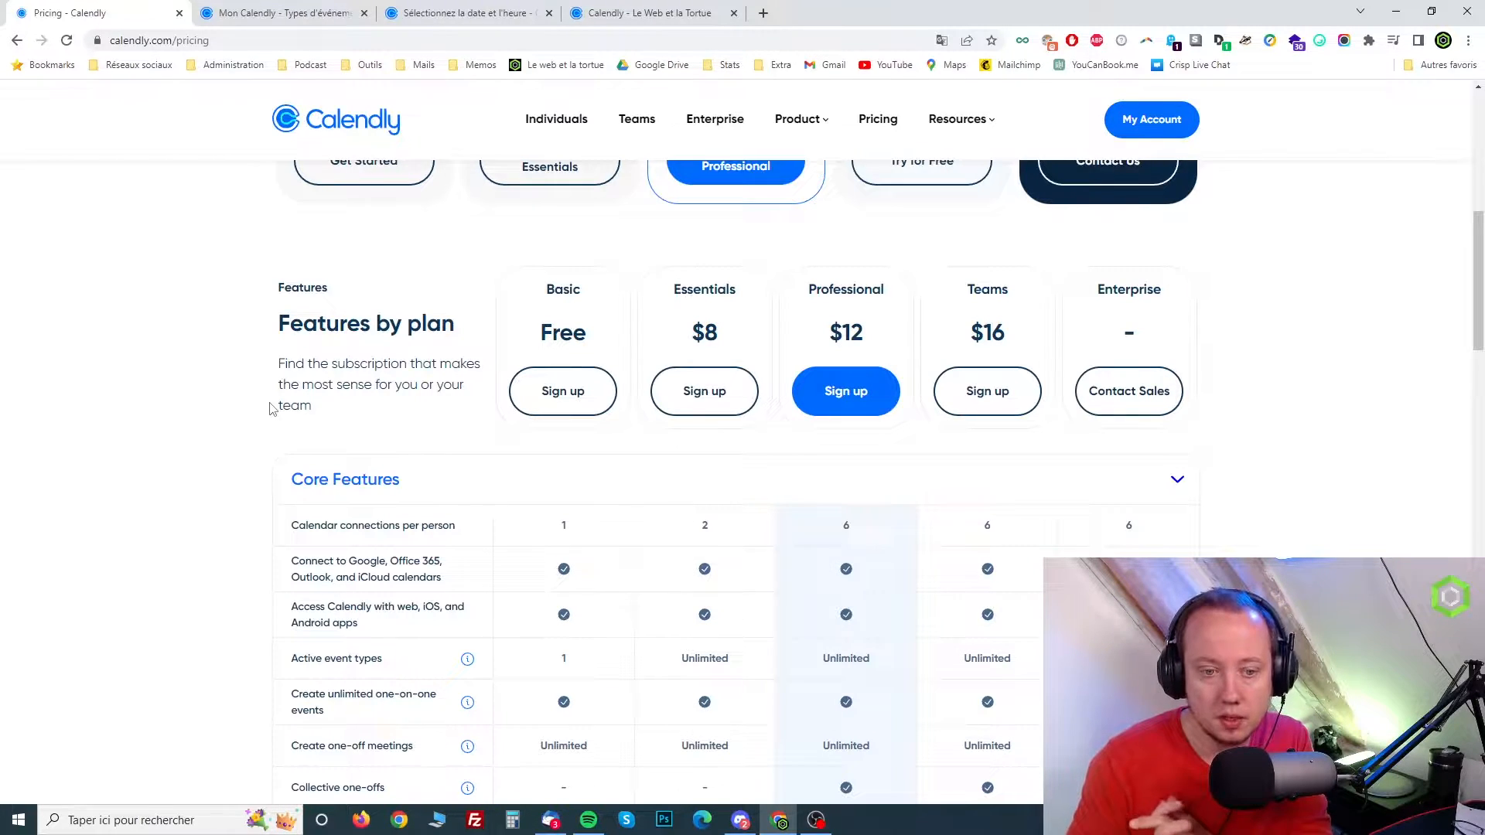
{"action": "scroll", "coordinate": [391, 424], "scroll_direction": "down", "scroll_amount": 5}
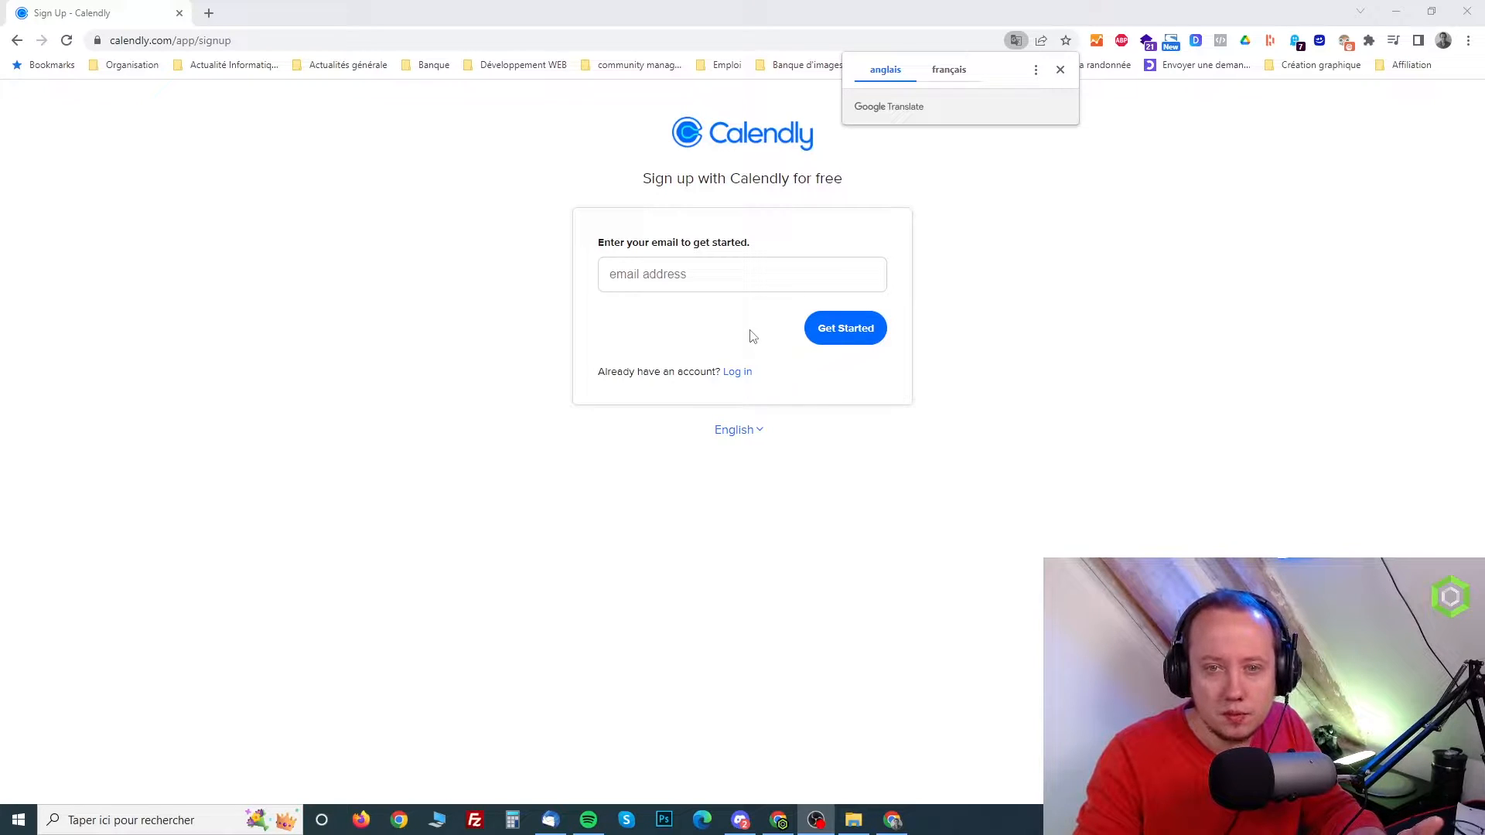
Go from the Calendly home page to the pricing plans and start signing up for the free Basic plan
{"action": "left_click", "coordinate": [757, 136]}
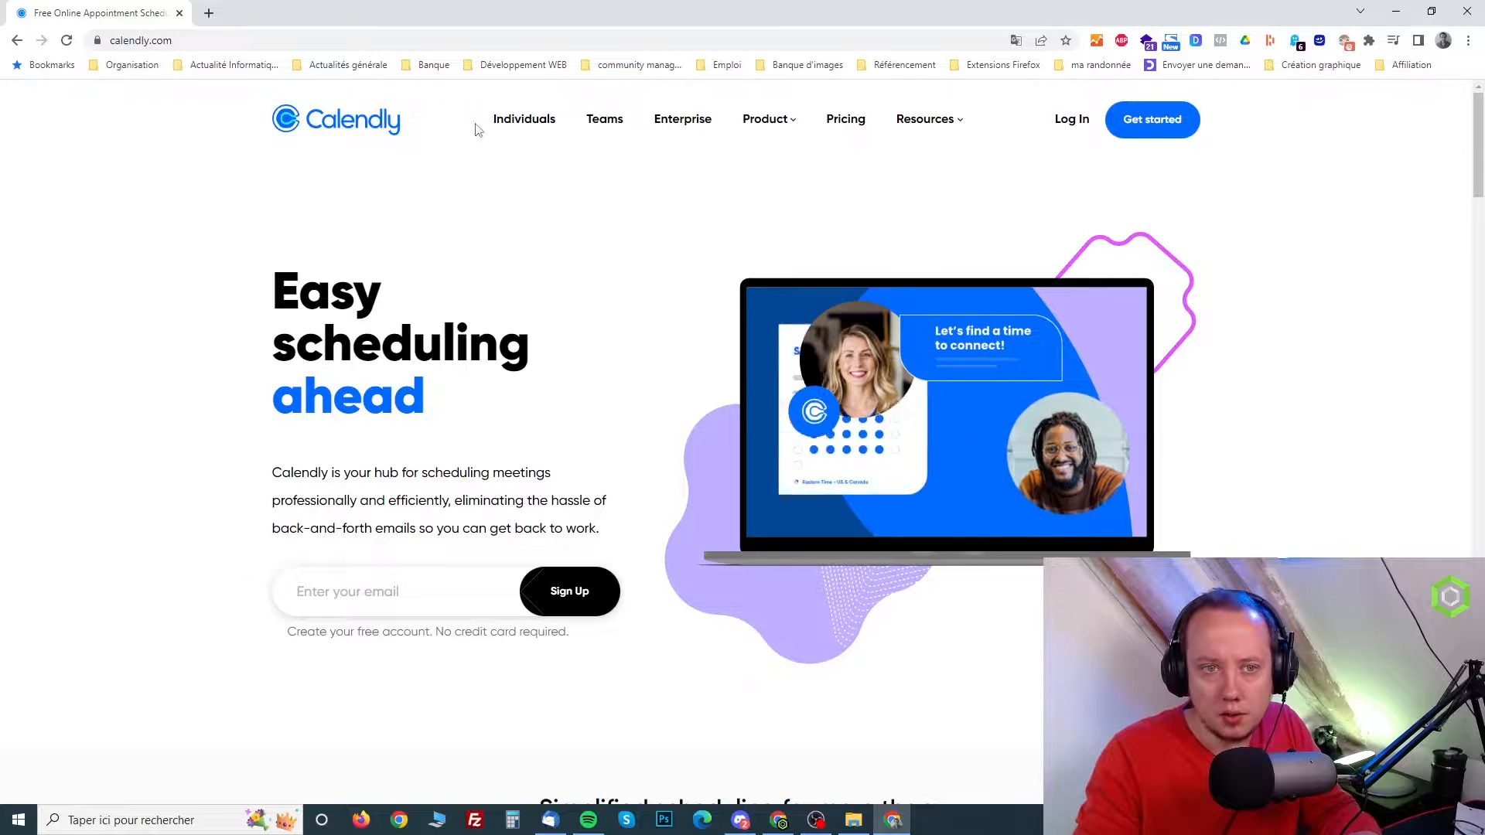
{"action": "left_click", "coordinate": [855, 126]}
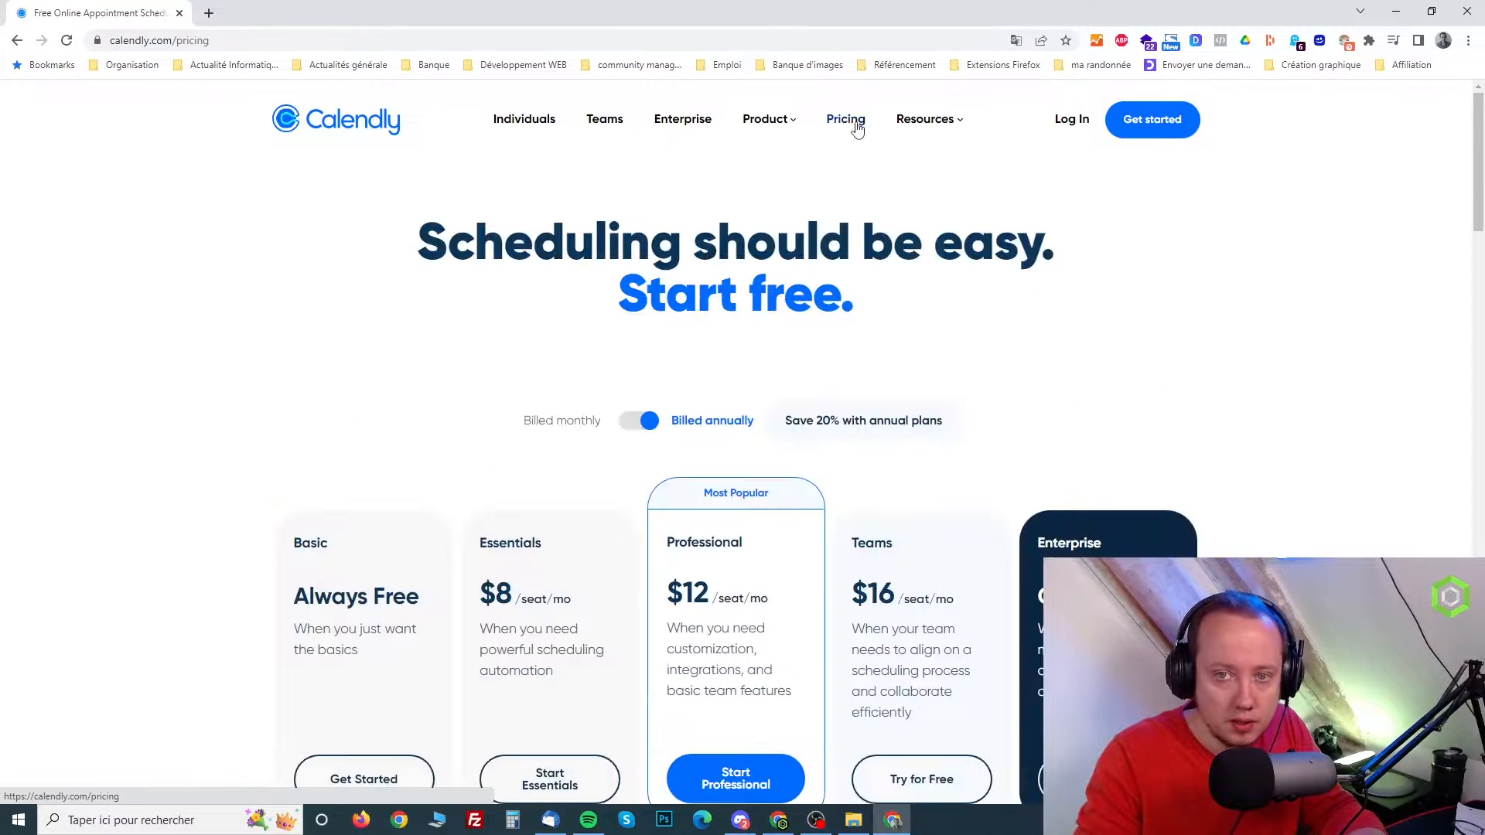
{"action": "scroll", "coordinate": [379, 418], "scroll_direction": "down", "scroll_amount": 3}
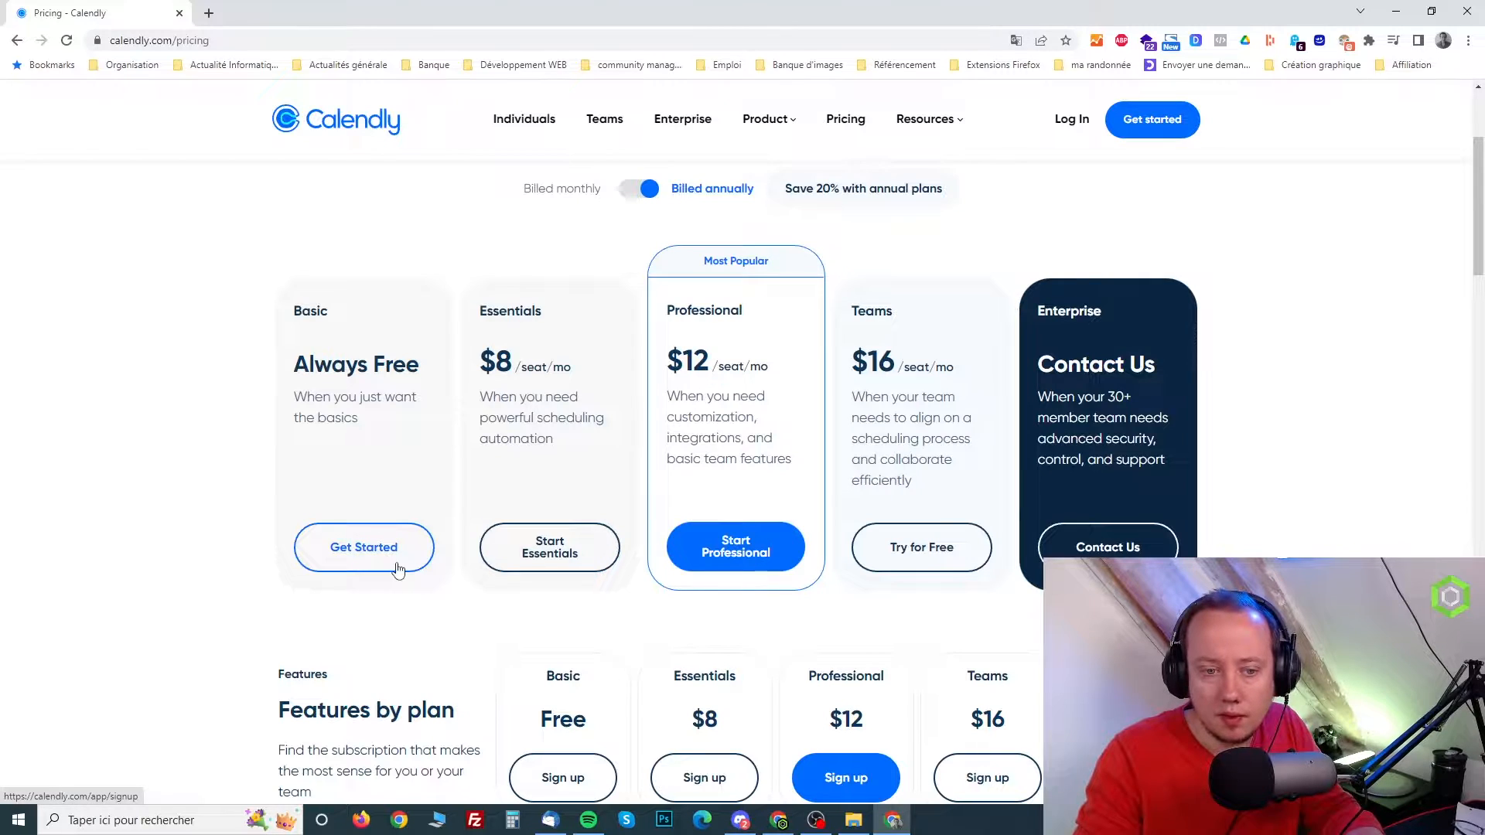
{"action": "left_click", "coordinate": [397, 570]}
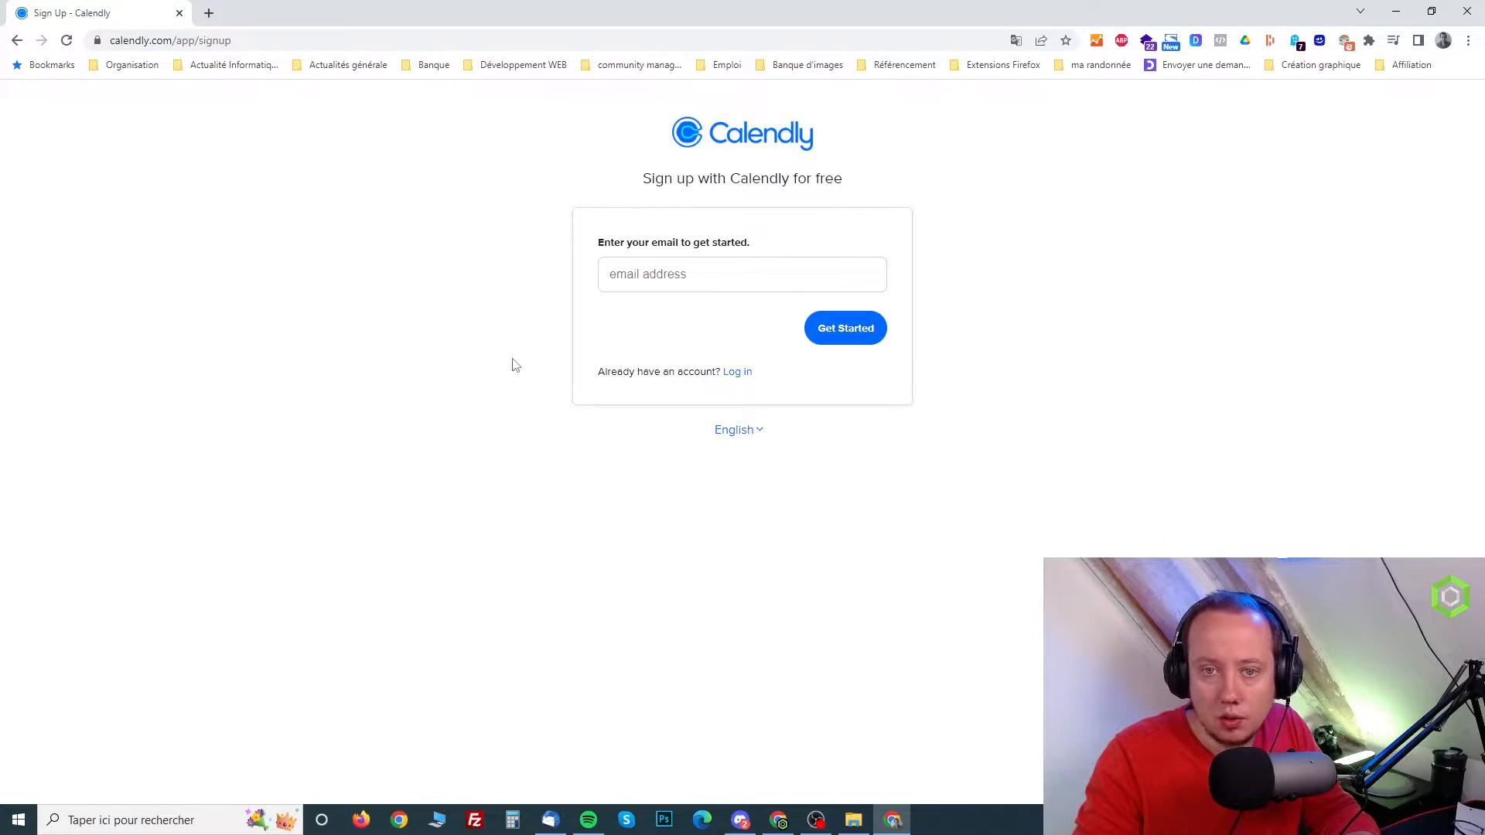
Switch the sign-up form's language to Français and submit the account's email address
{"action": "left_click", "coordinate": [755, 431]}
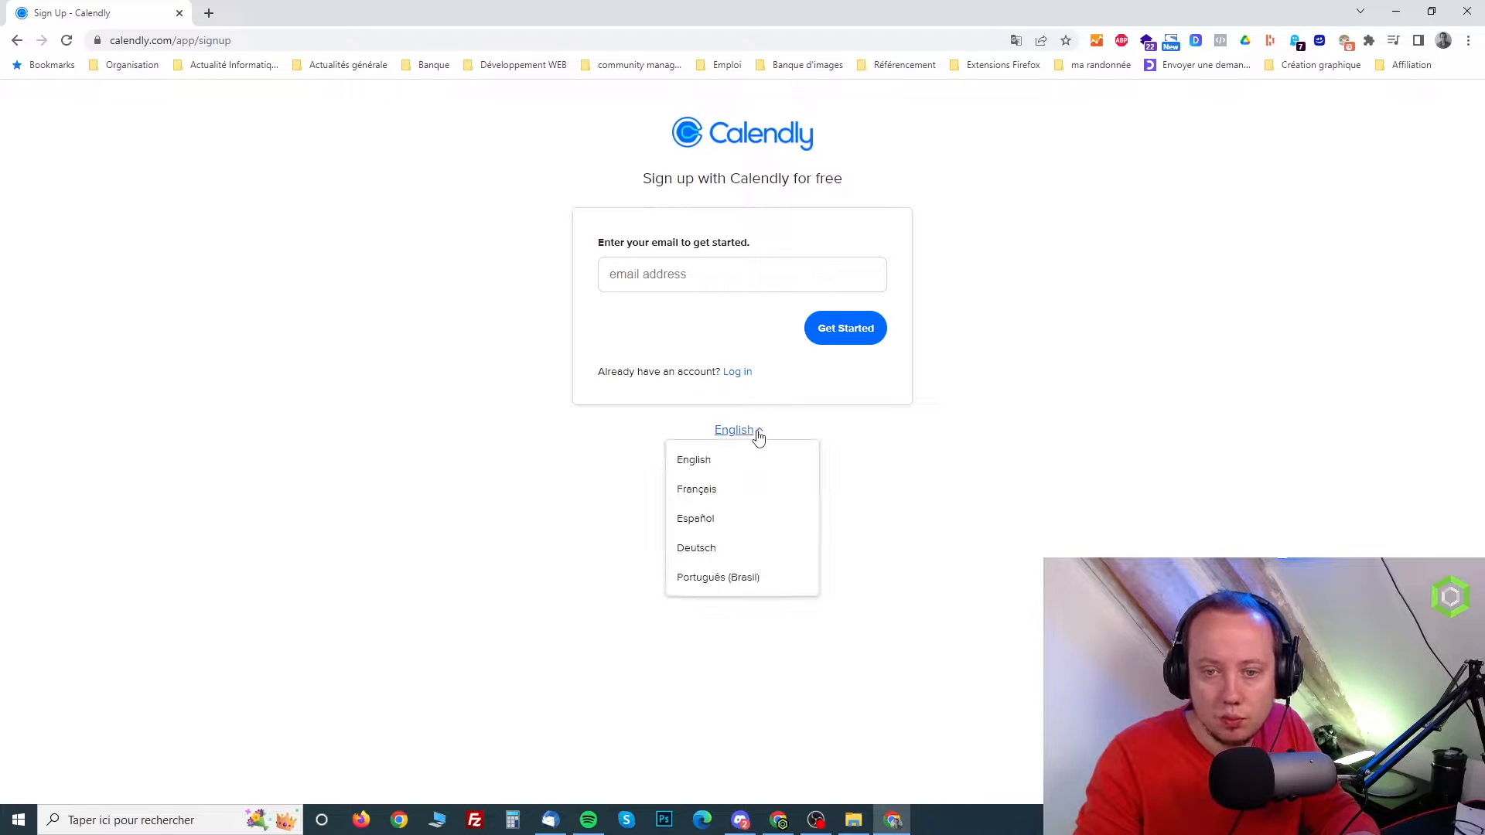
{"action": "left_click", "coordinate": [704, 501]}
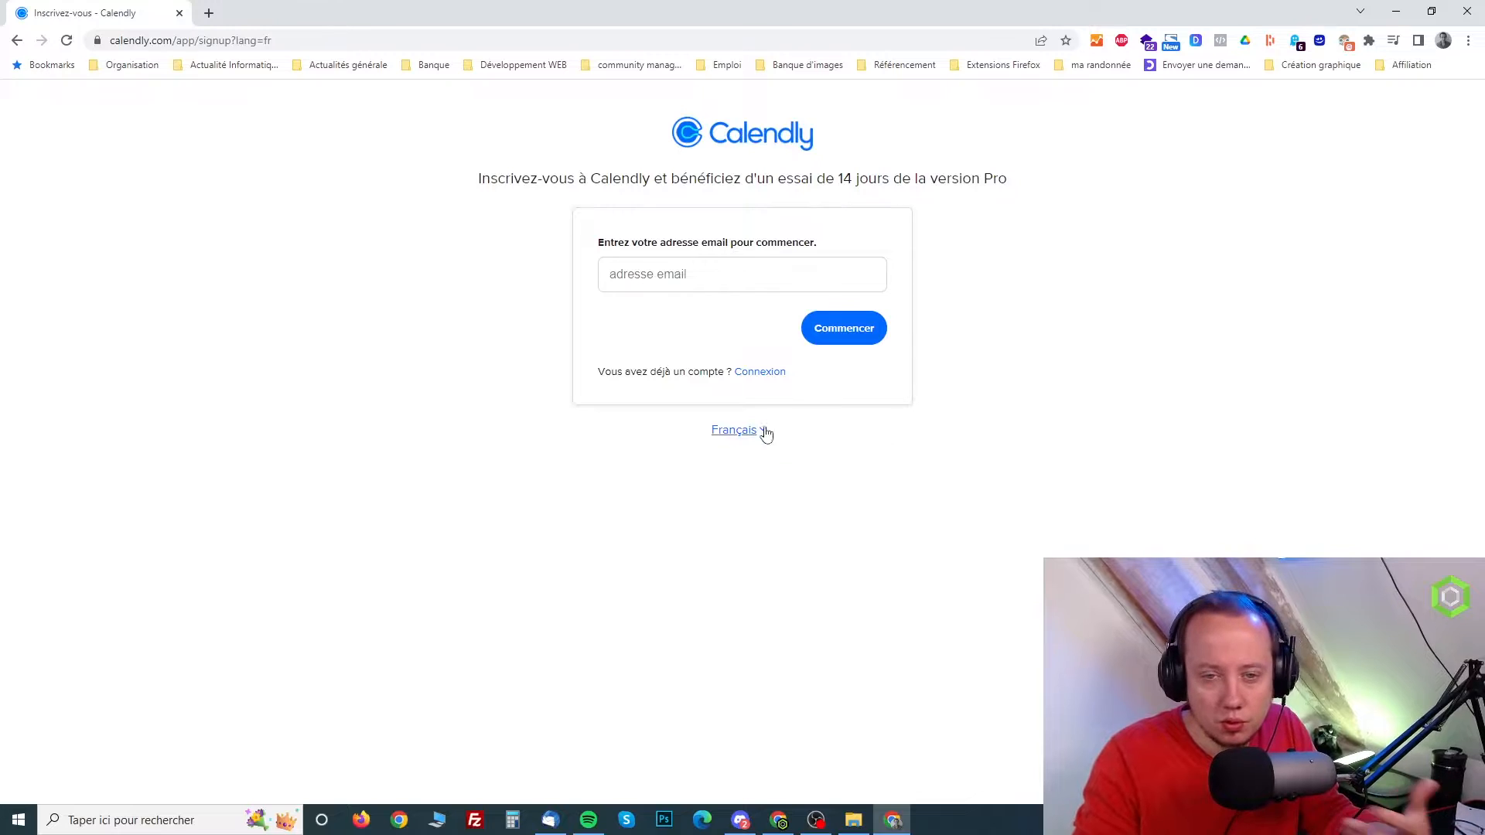
{"action": "left_click", "coordinate": [673, 279]}
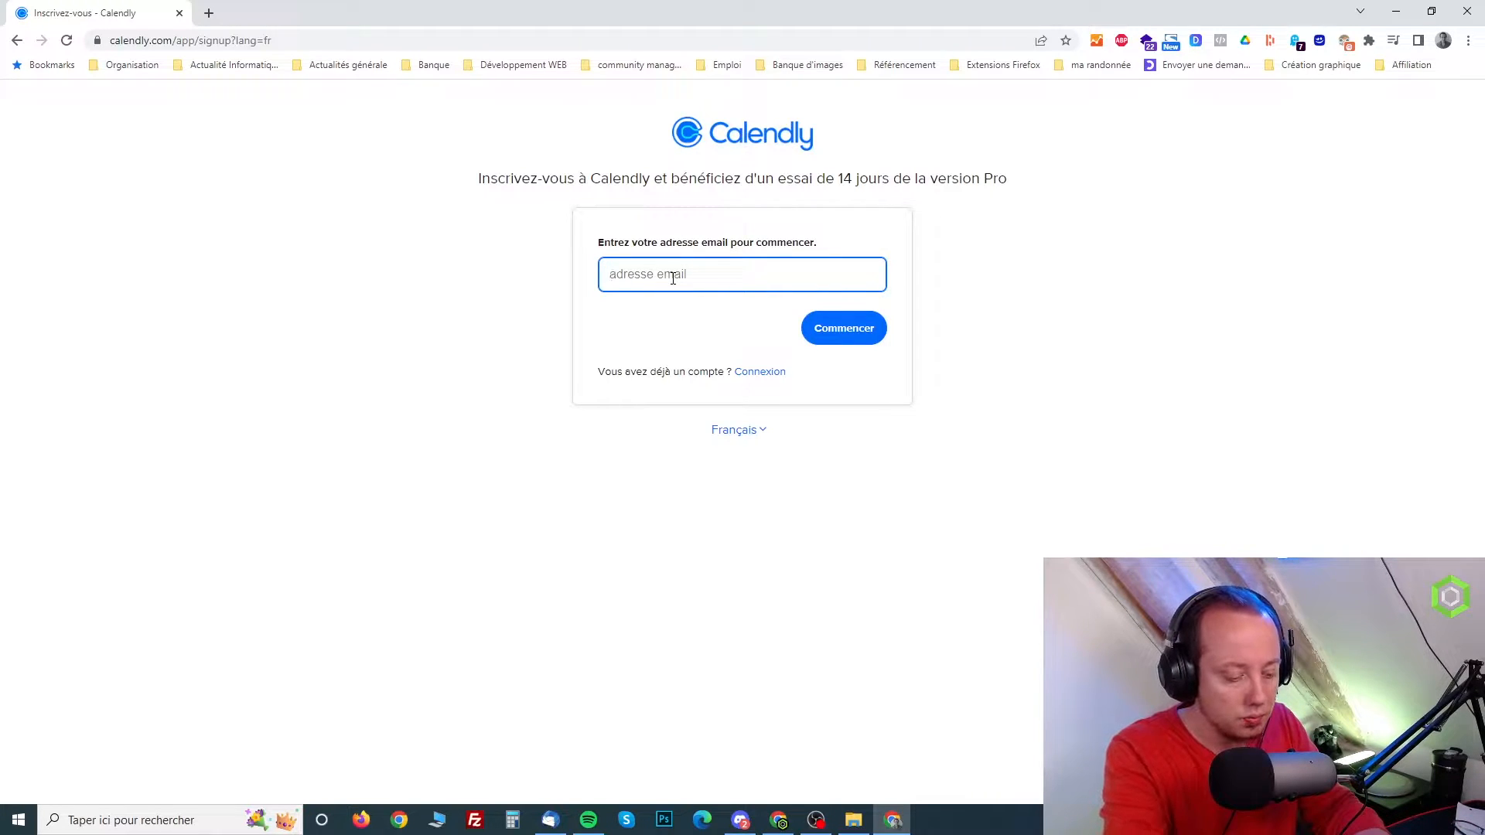
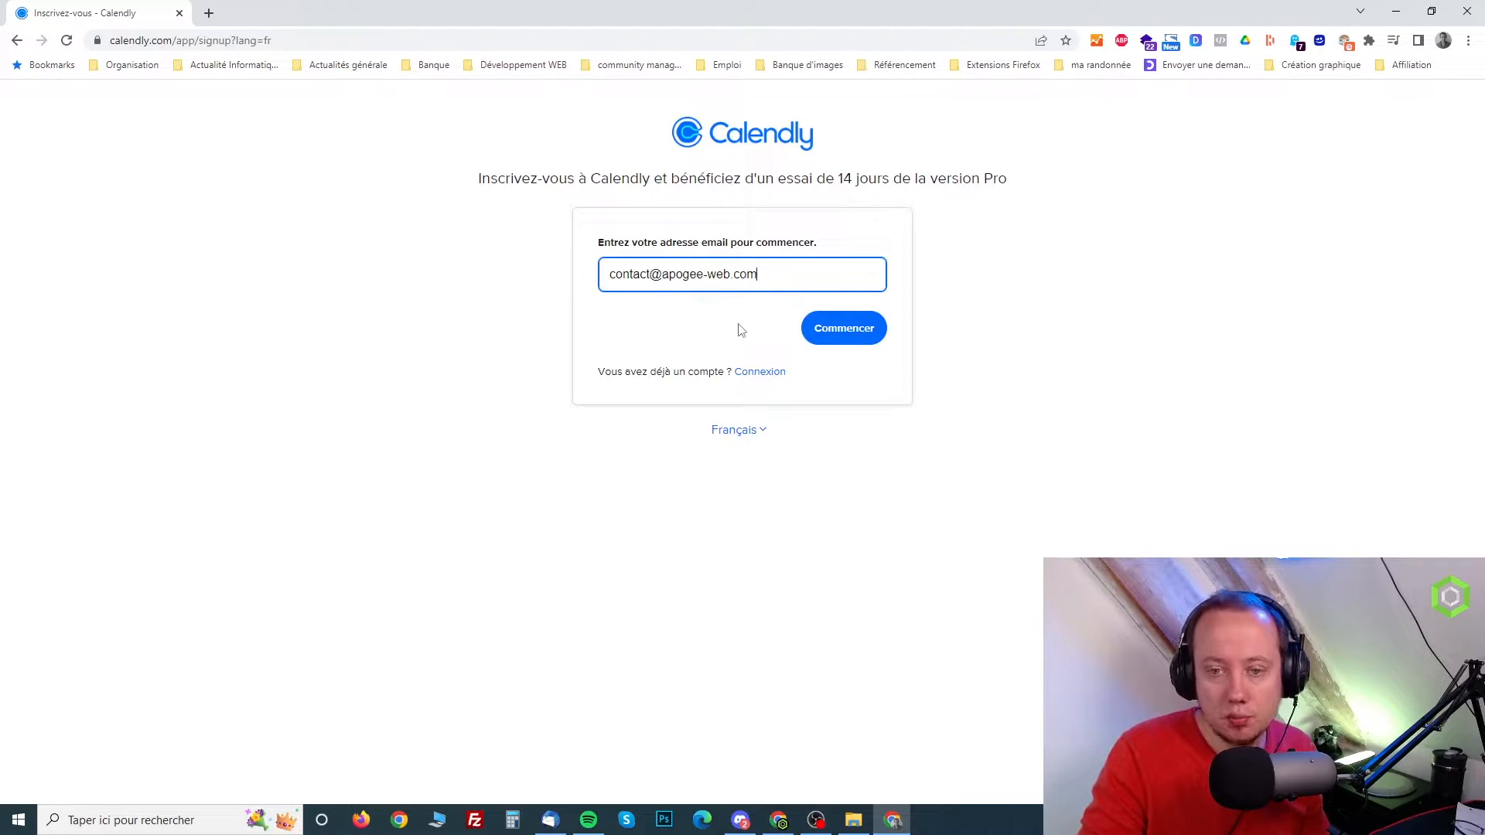
{"action": "left_click", "coordinate": [856, 325]}
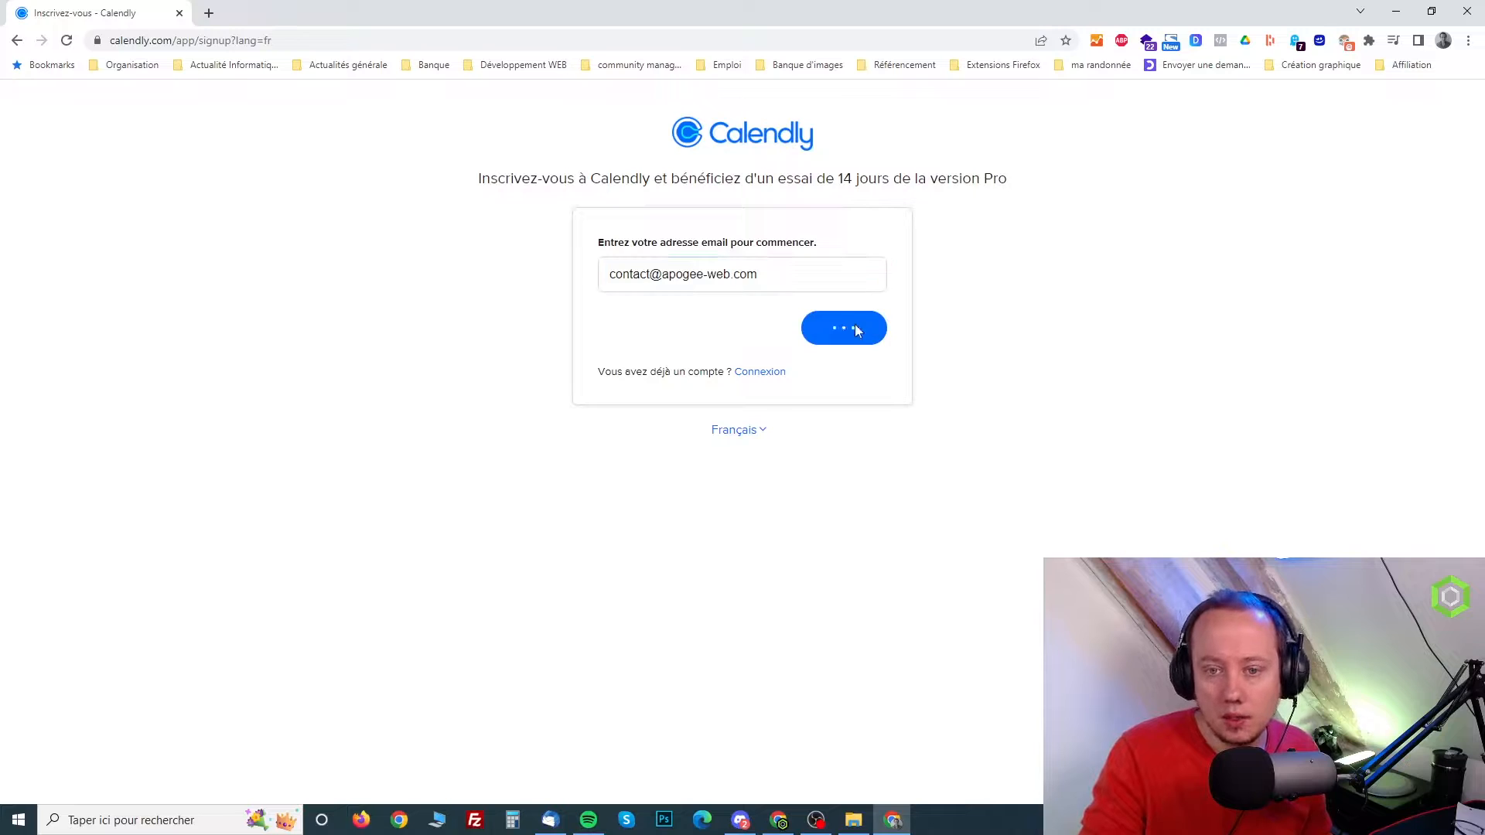
Complete the sign-up form with the full name and account password, accept the privacy policy and terms of use, and submit it
{"action": "left_click", "coordinate": [722, 334]}
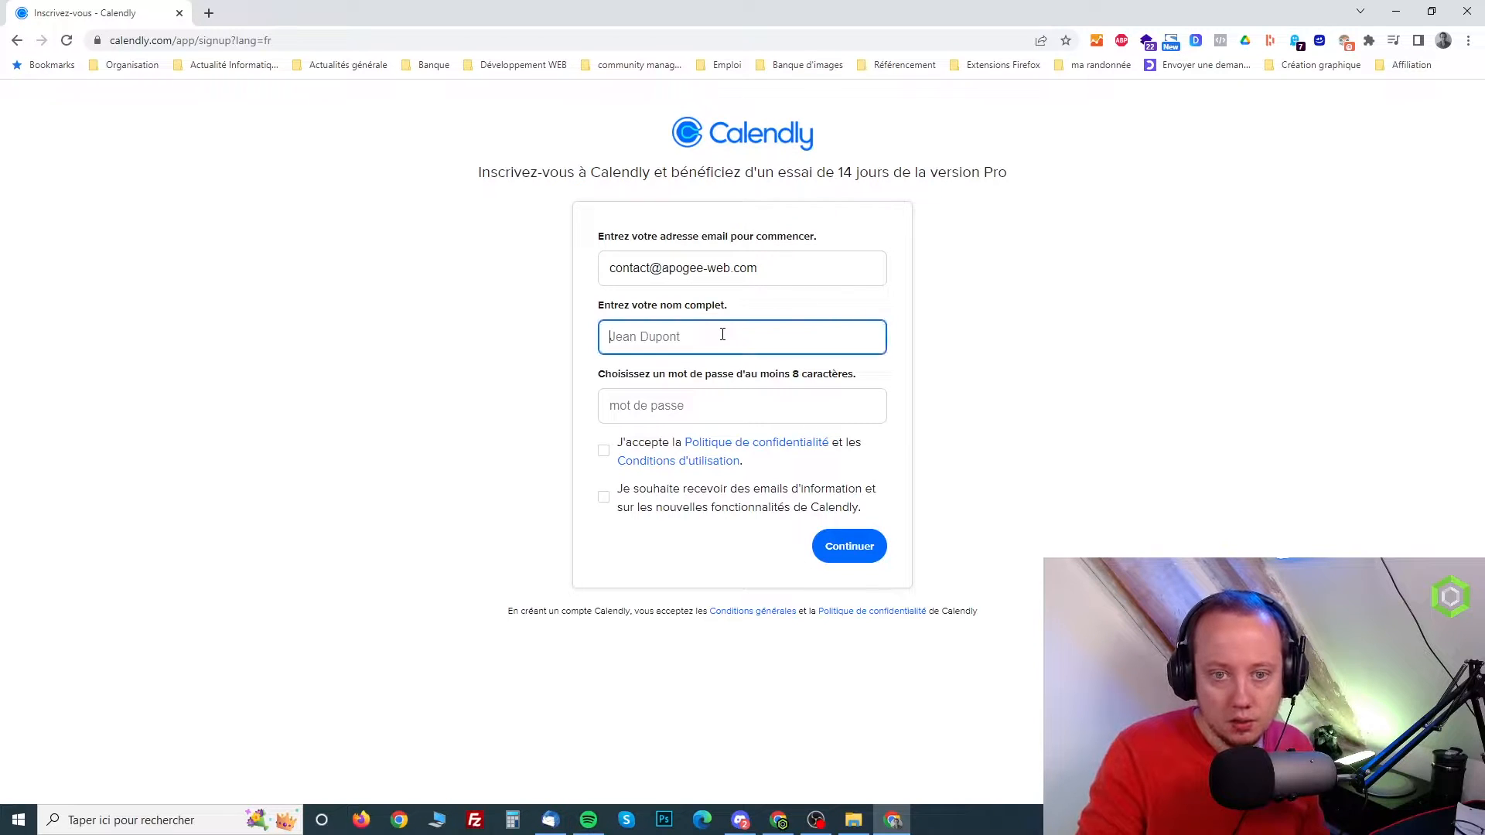
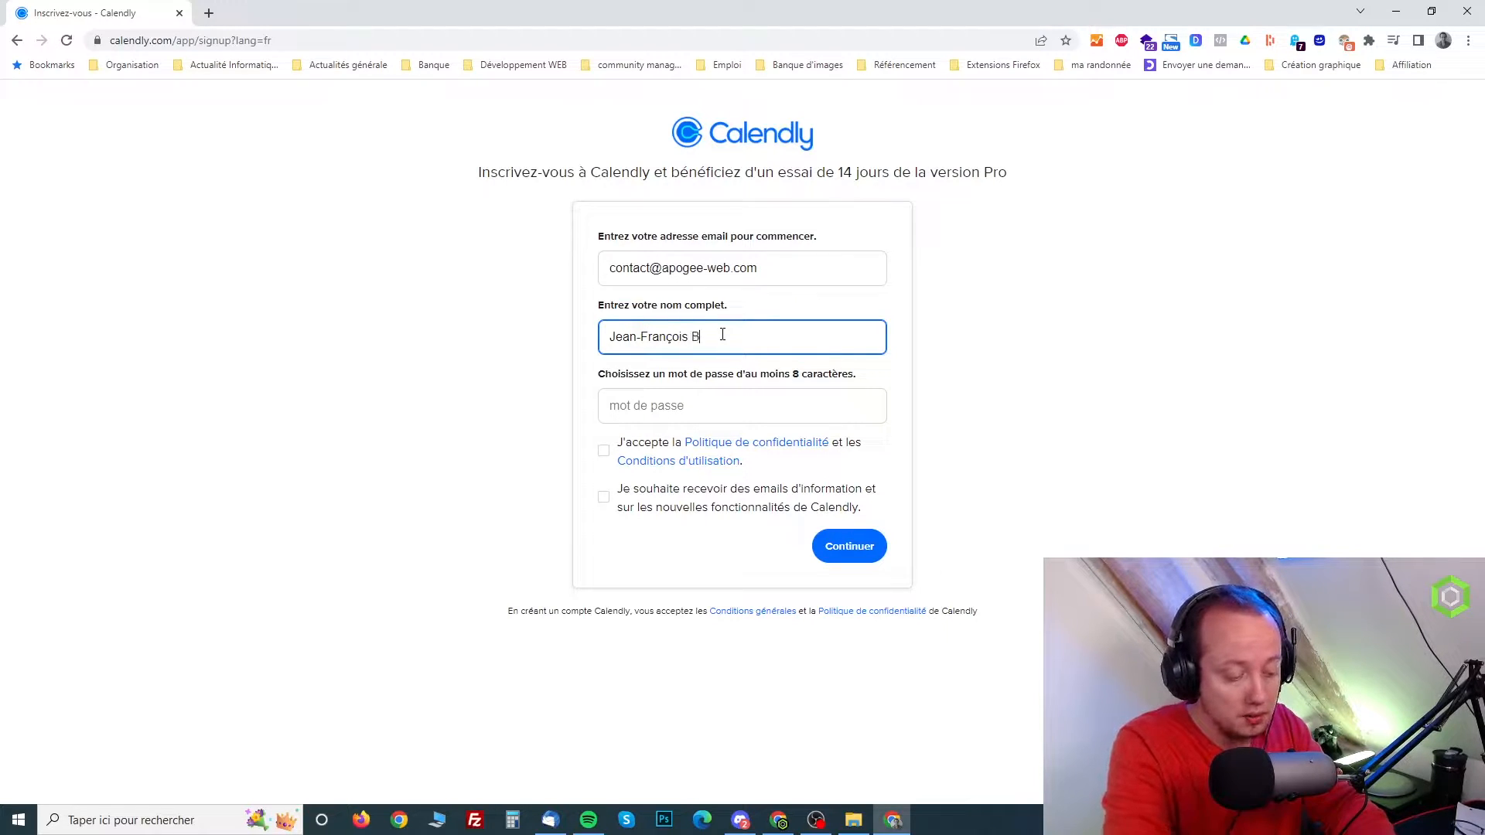
{"action": "left_click", "coordinate": [659, 405]}
{"action": "type", "text": "•••••••••"}
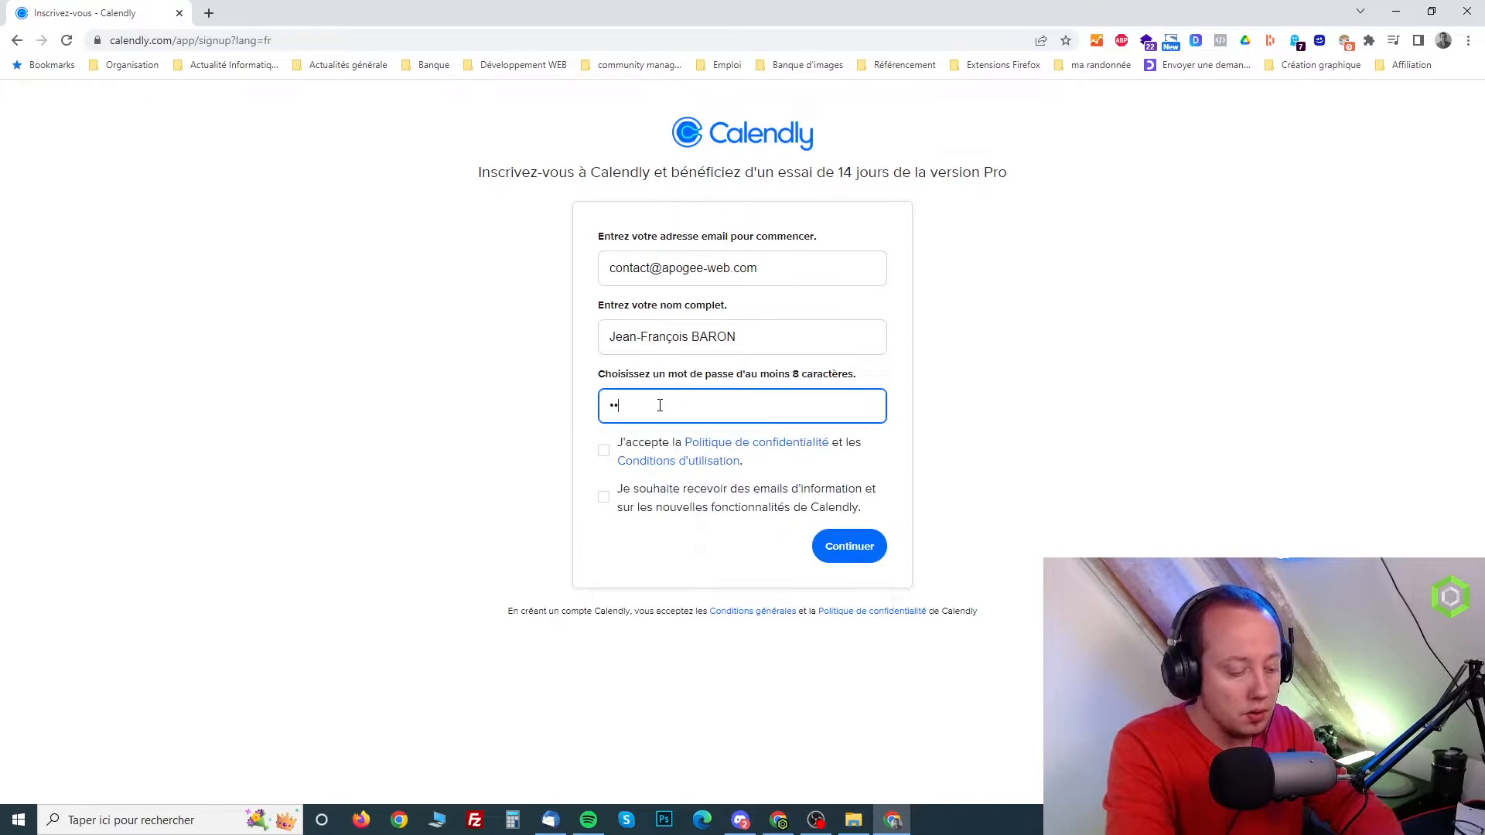
{"action": "type", "text": "•••"}
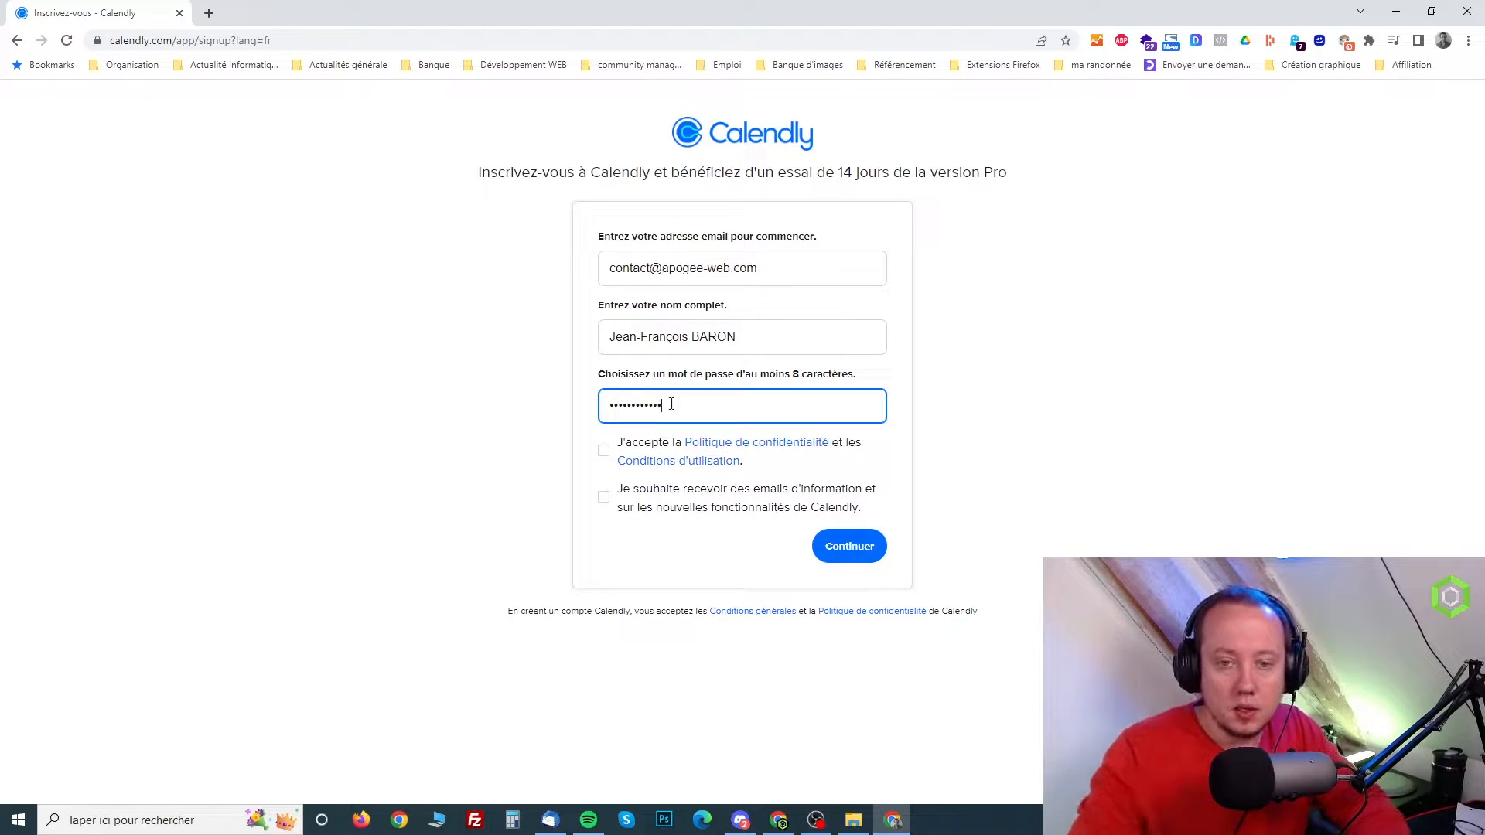
{"action": "left_click", "coordinate": [604, 455]}
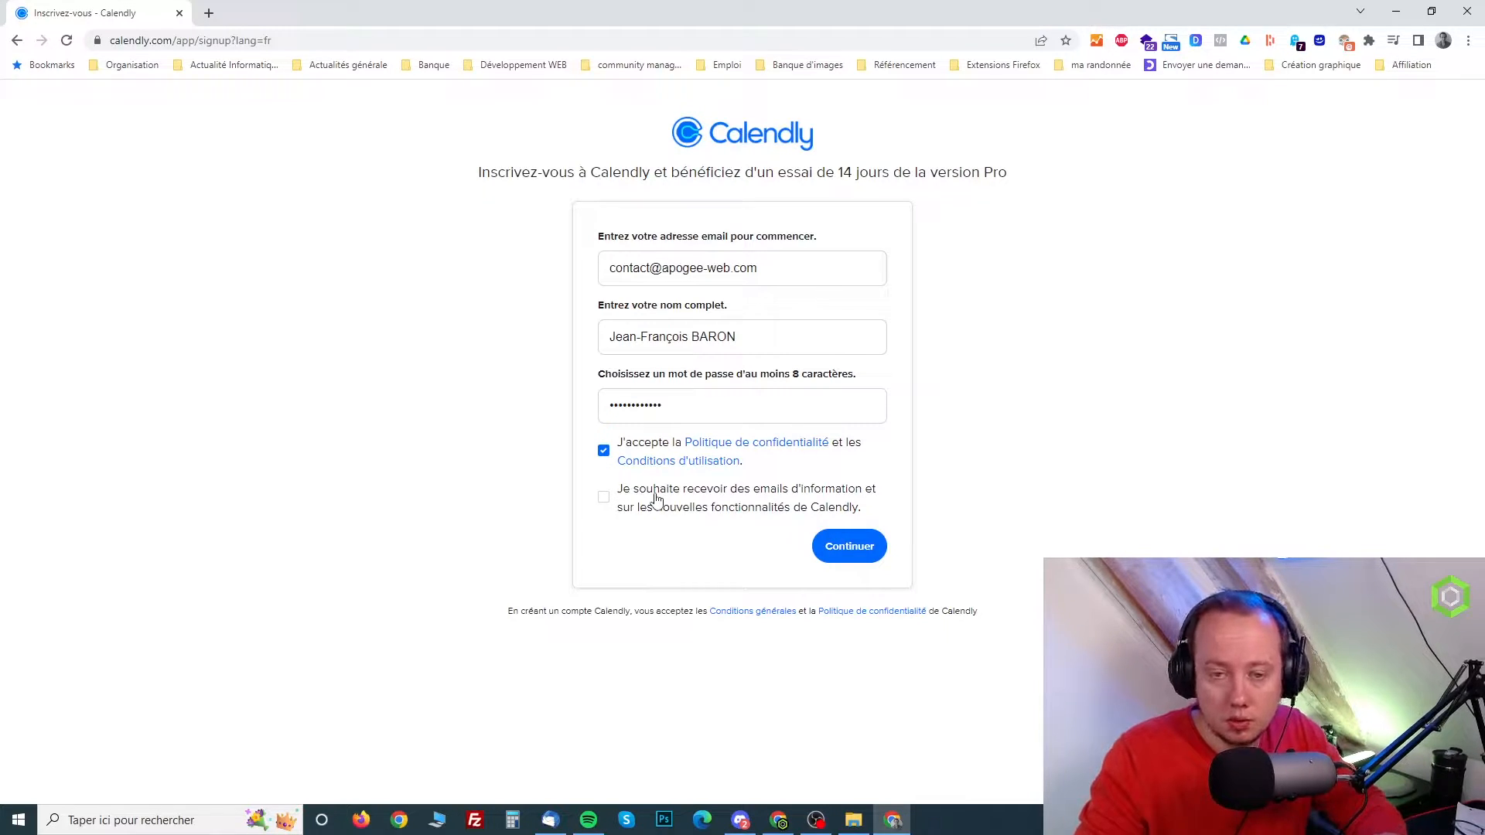
{"action": "left_click", "coordinate": [854, 549]}
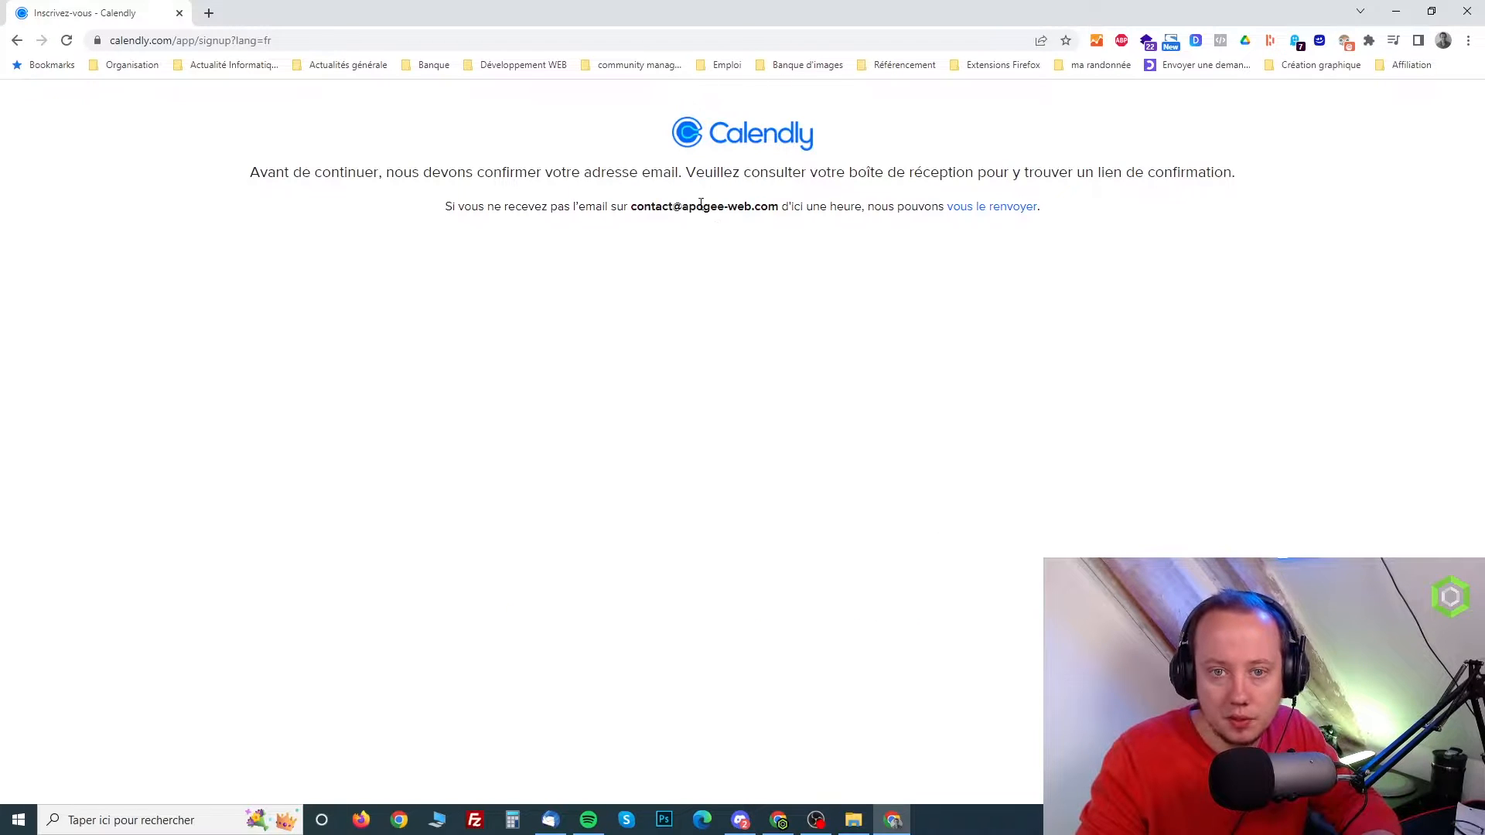
Switch to the mail program to confirm the sign-up email address, and log in to Calendly with the account password
{"action": "left_click", "coordinate": [550, 820]}
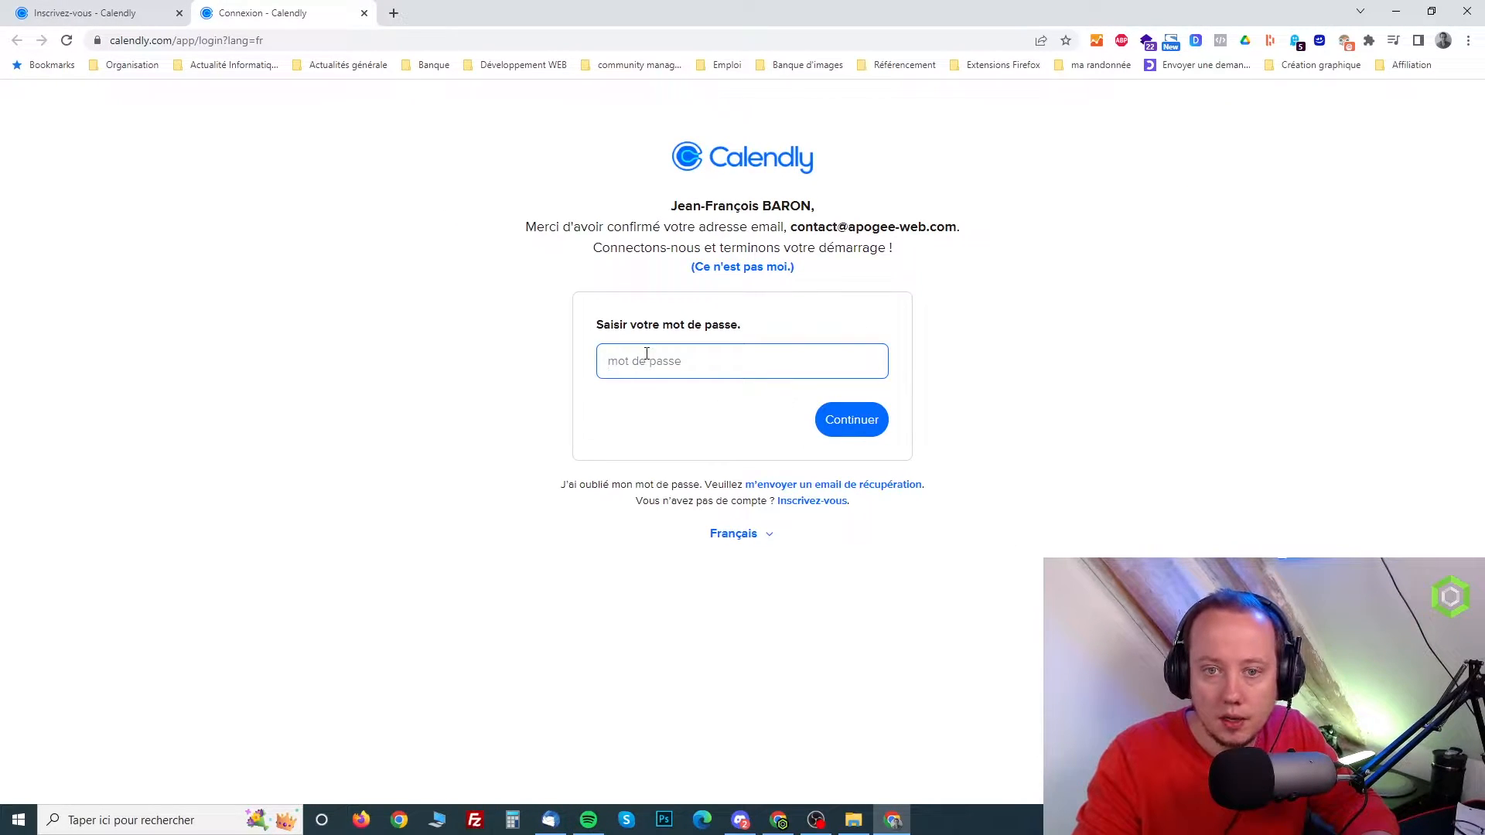
{"action": "left_click", "coordinate": [650, 362]}
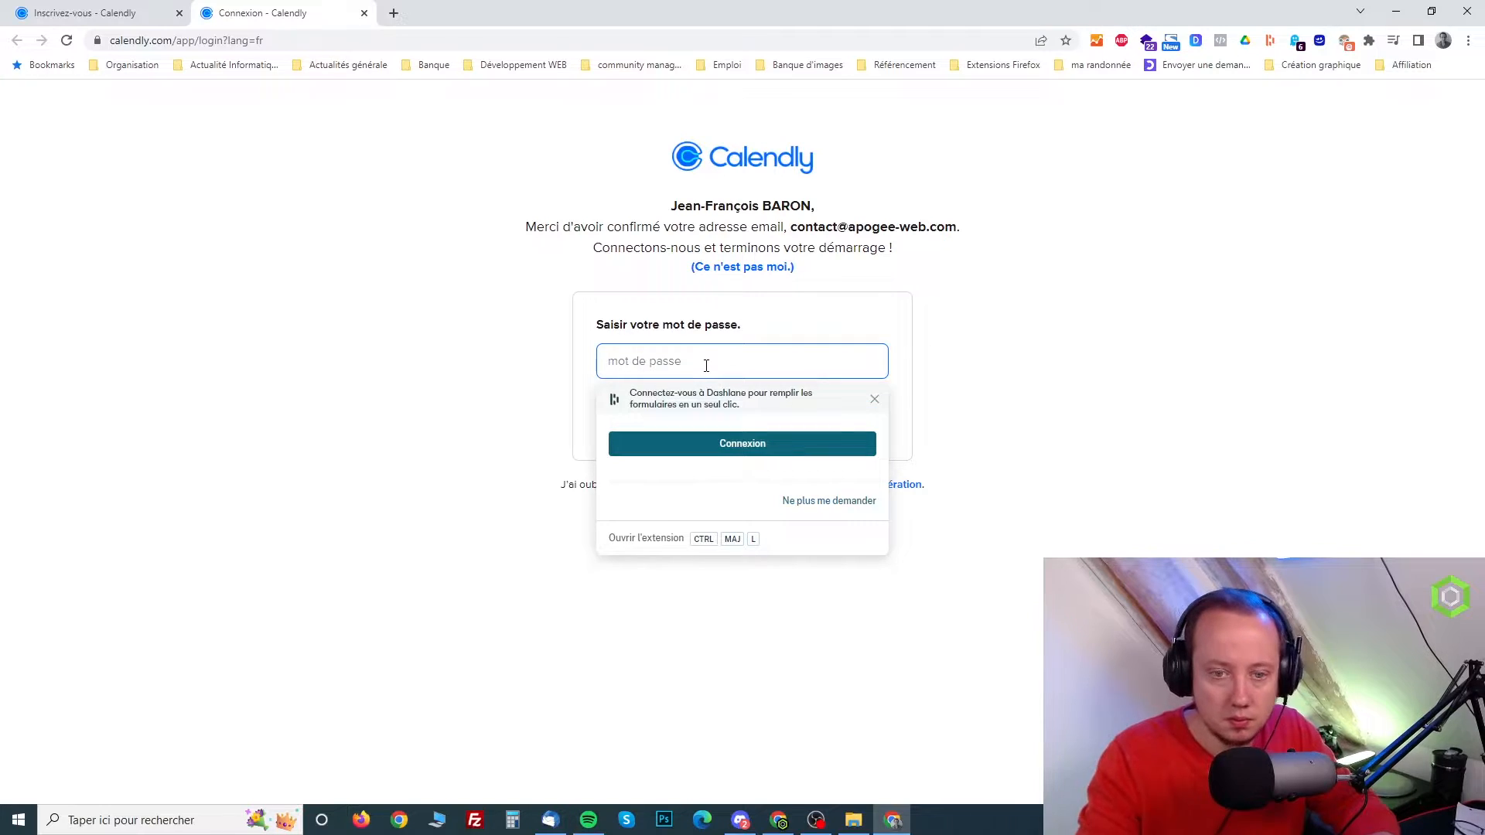
{"action": "left_click", "coordinate": [424, 331]}
{"action": "left_click", "coordinate": [654, 367]}
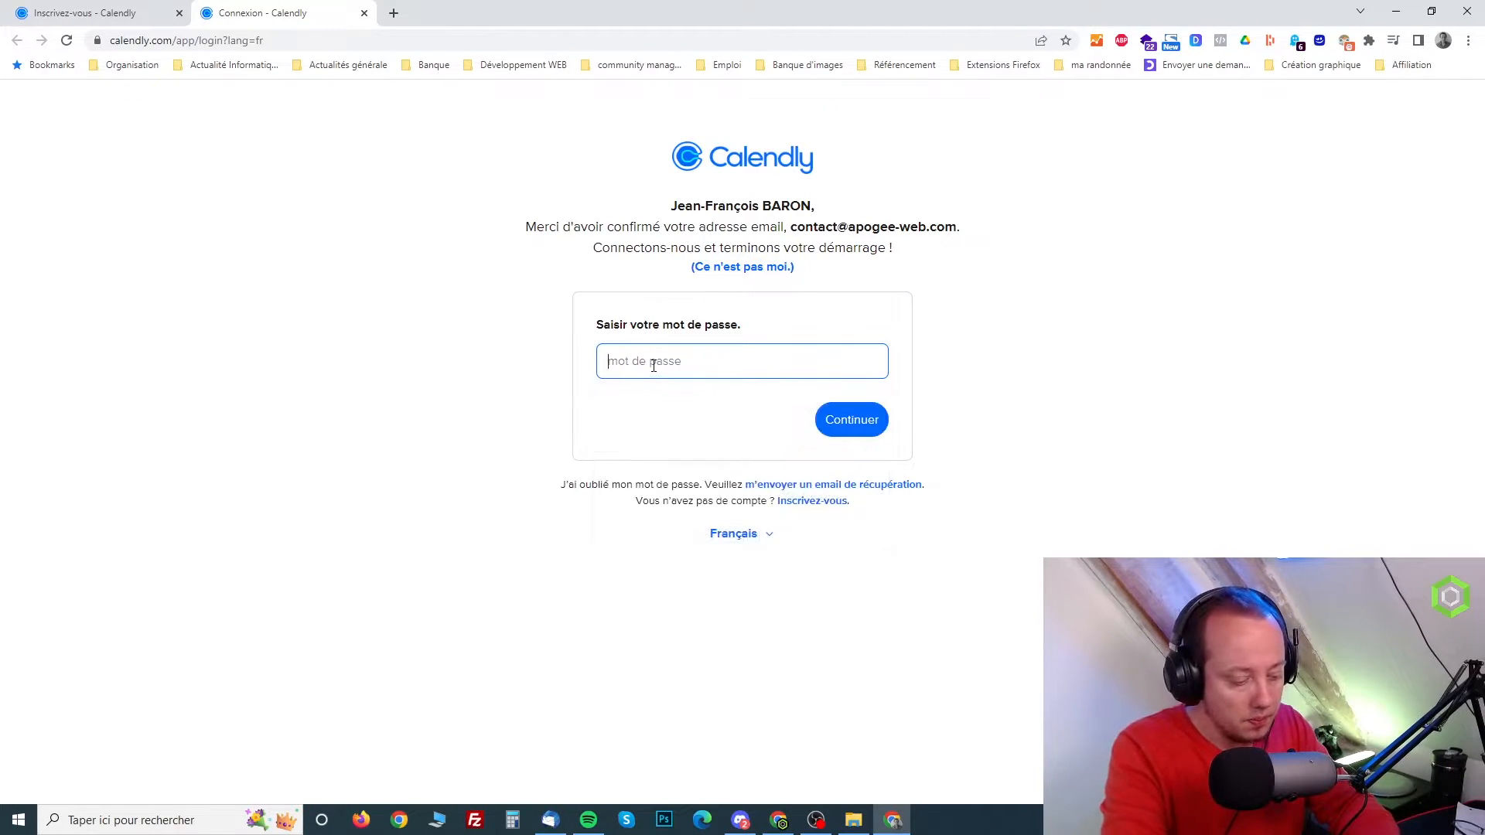
{"action": "type", "text": "••••••••••••"}
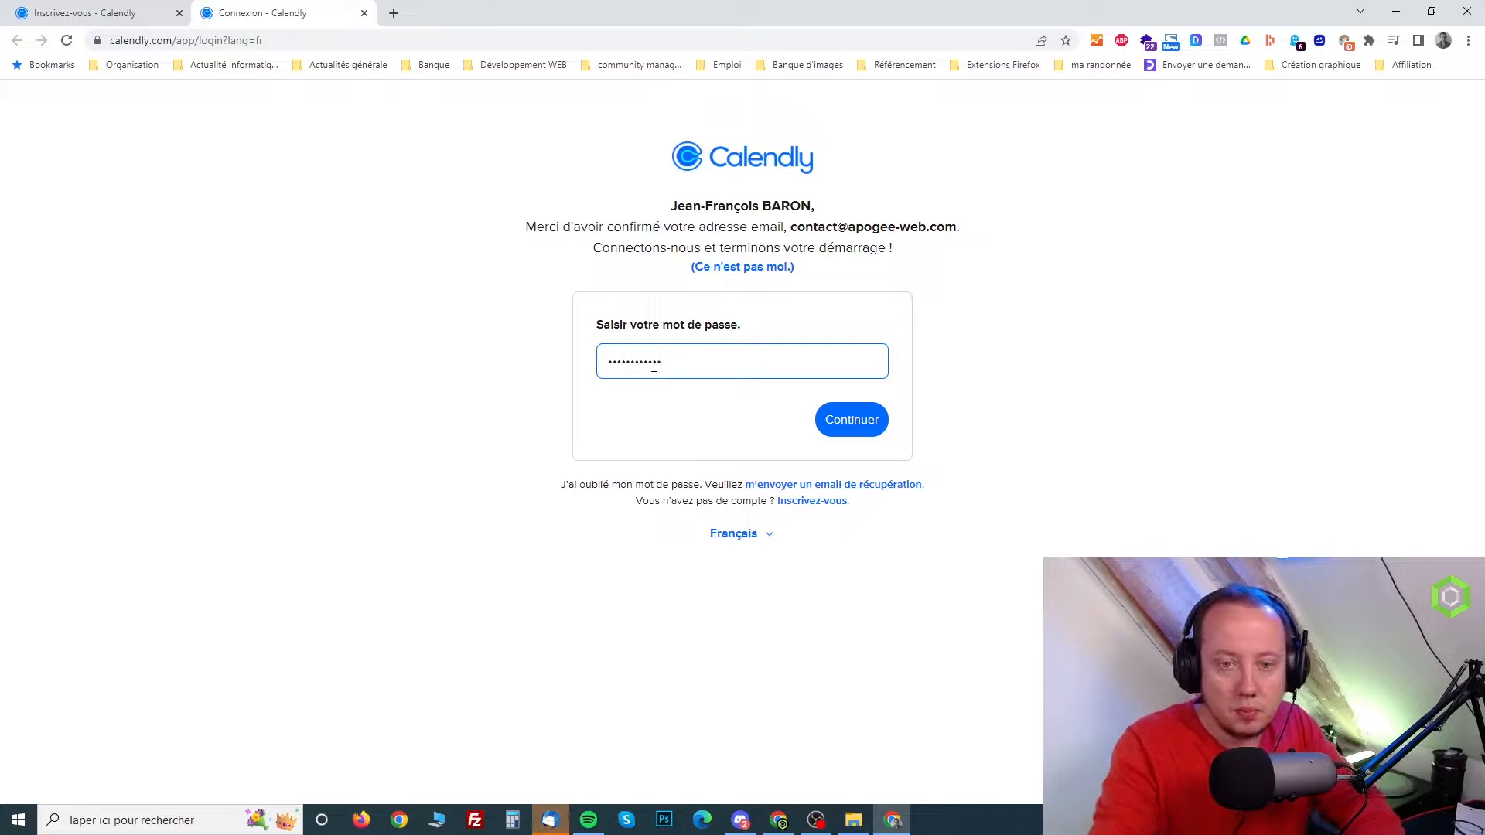
{"action": "key", "text": "ctrl+a"}
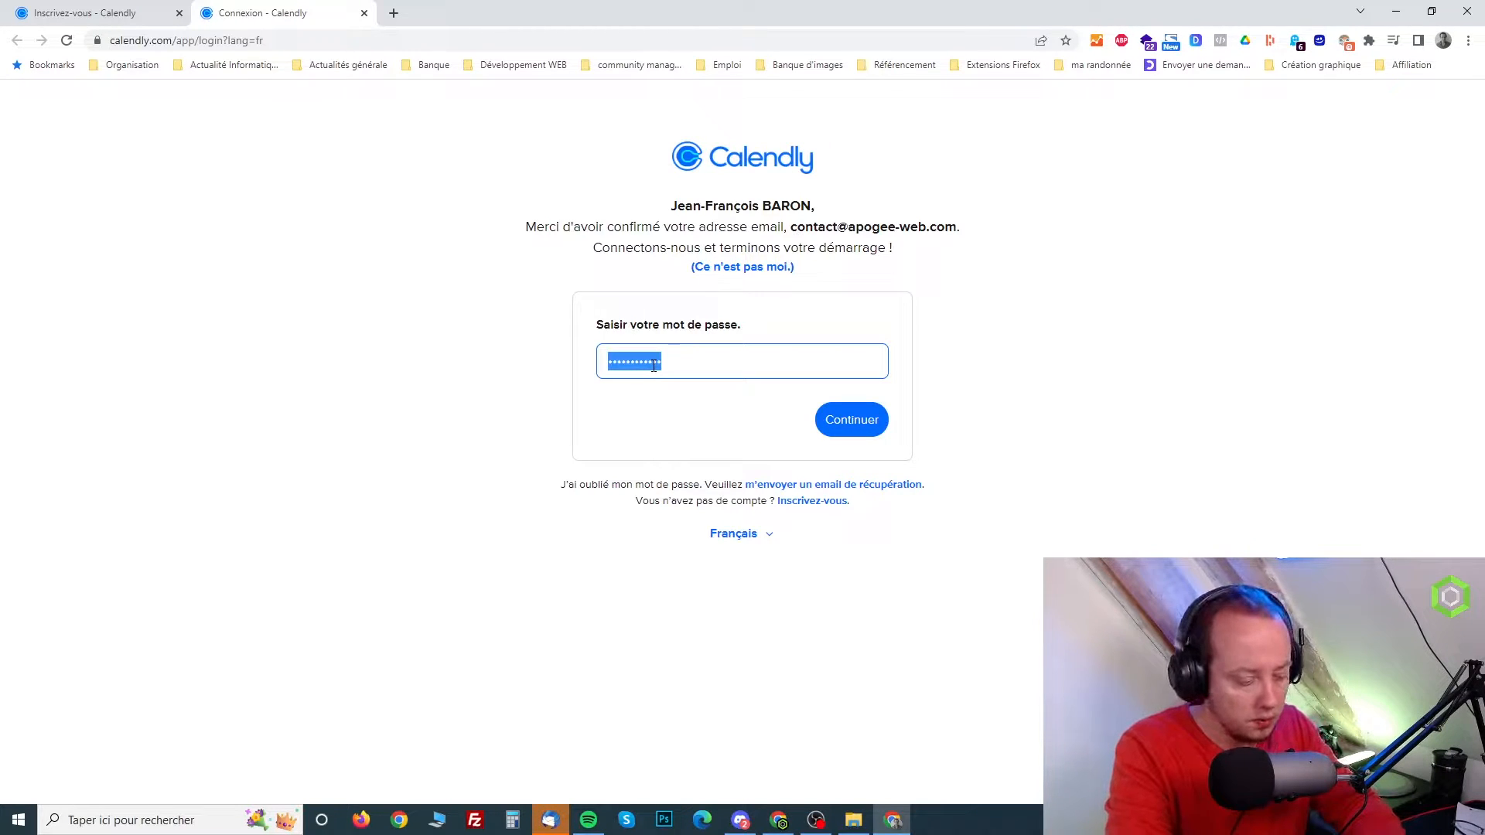
{"action": "type", "text": "••••••••••••"}
{"action": "key", "text": "Return"}
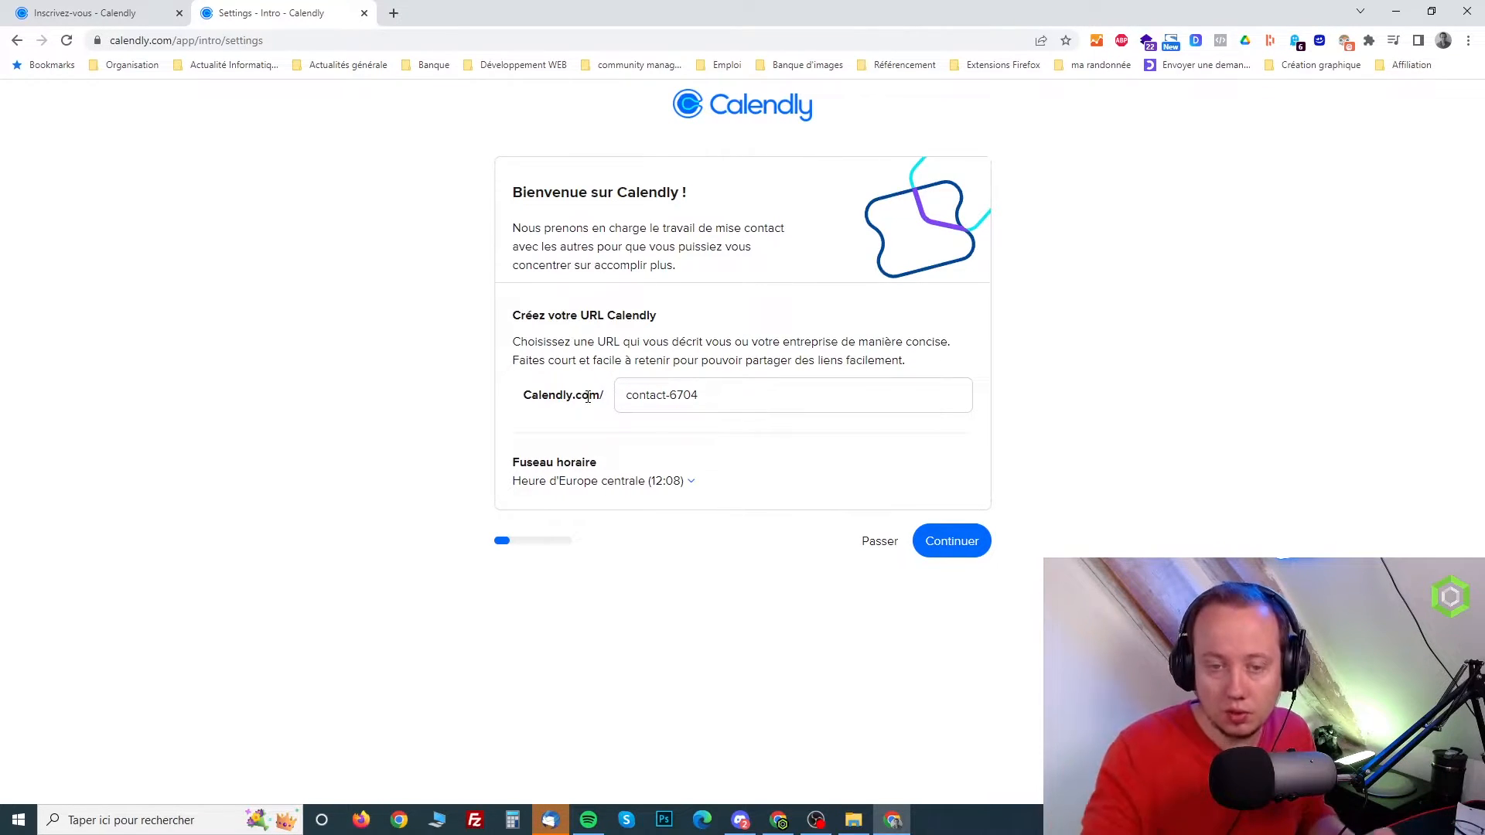
Replace the suggested Calendly URL ending with the account owner's full name, its parts separated by hyphens
{"action": "left_click_drag", "start_coordinate": [715, 392], "coordinate": [629, 388]}
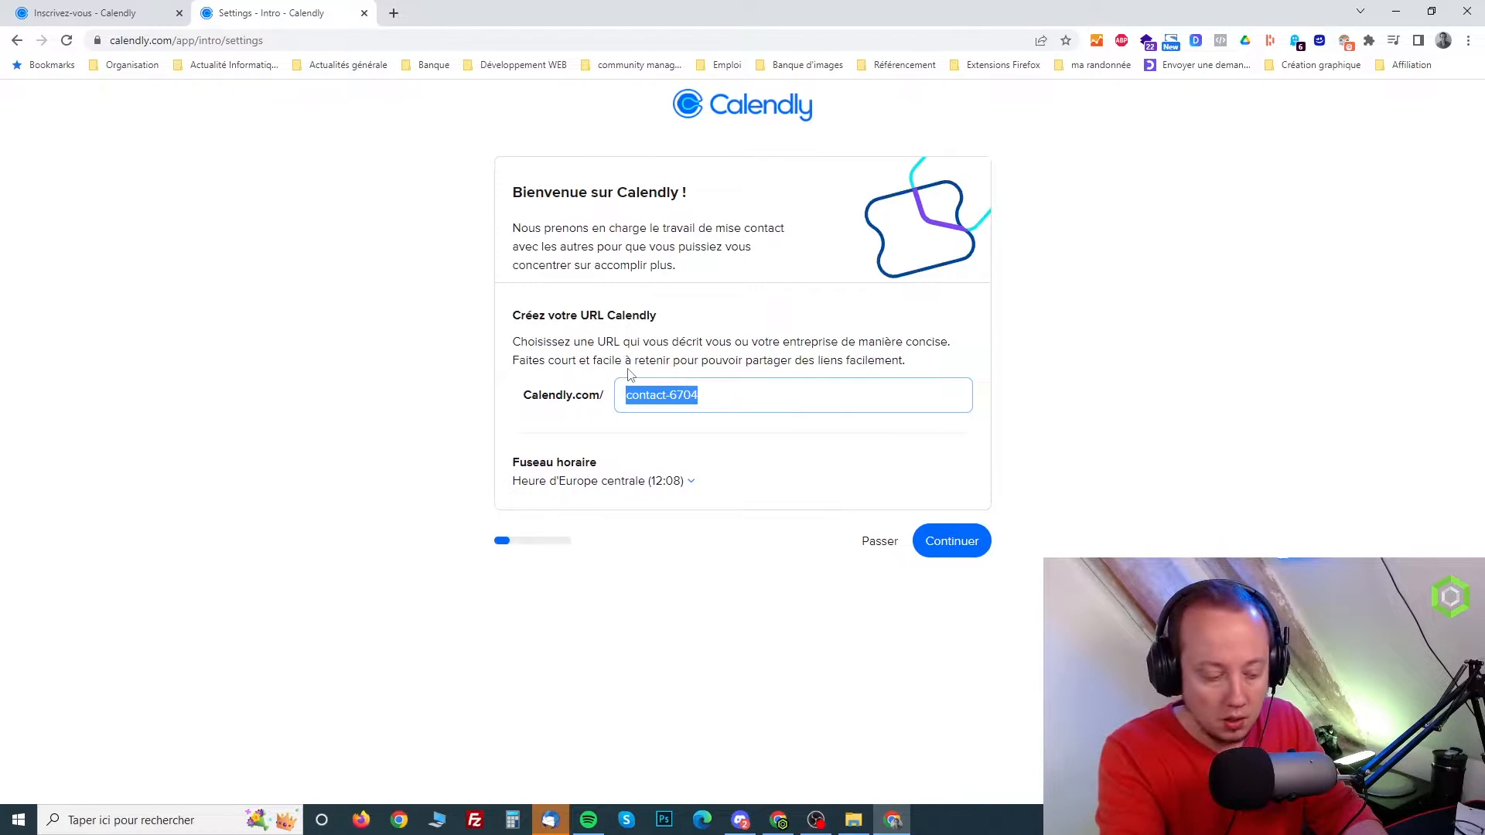
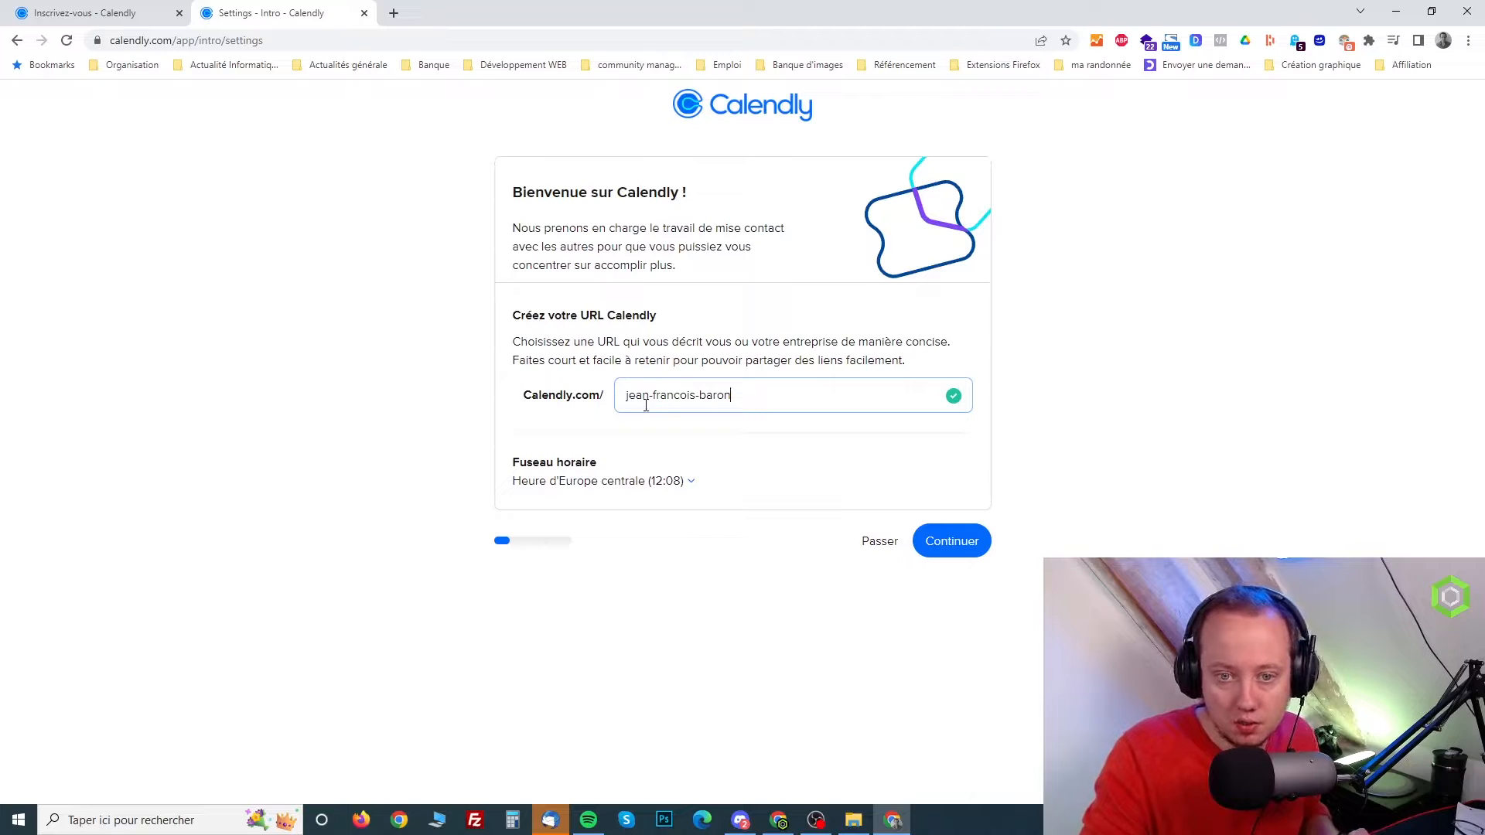
Remove both hyphens from the name in the Calendly URL
{"action": "left_click", "coordinate": [652, 402]}
{"action": "key", "text": "BackSpace"}
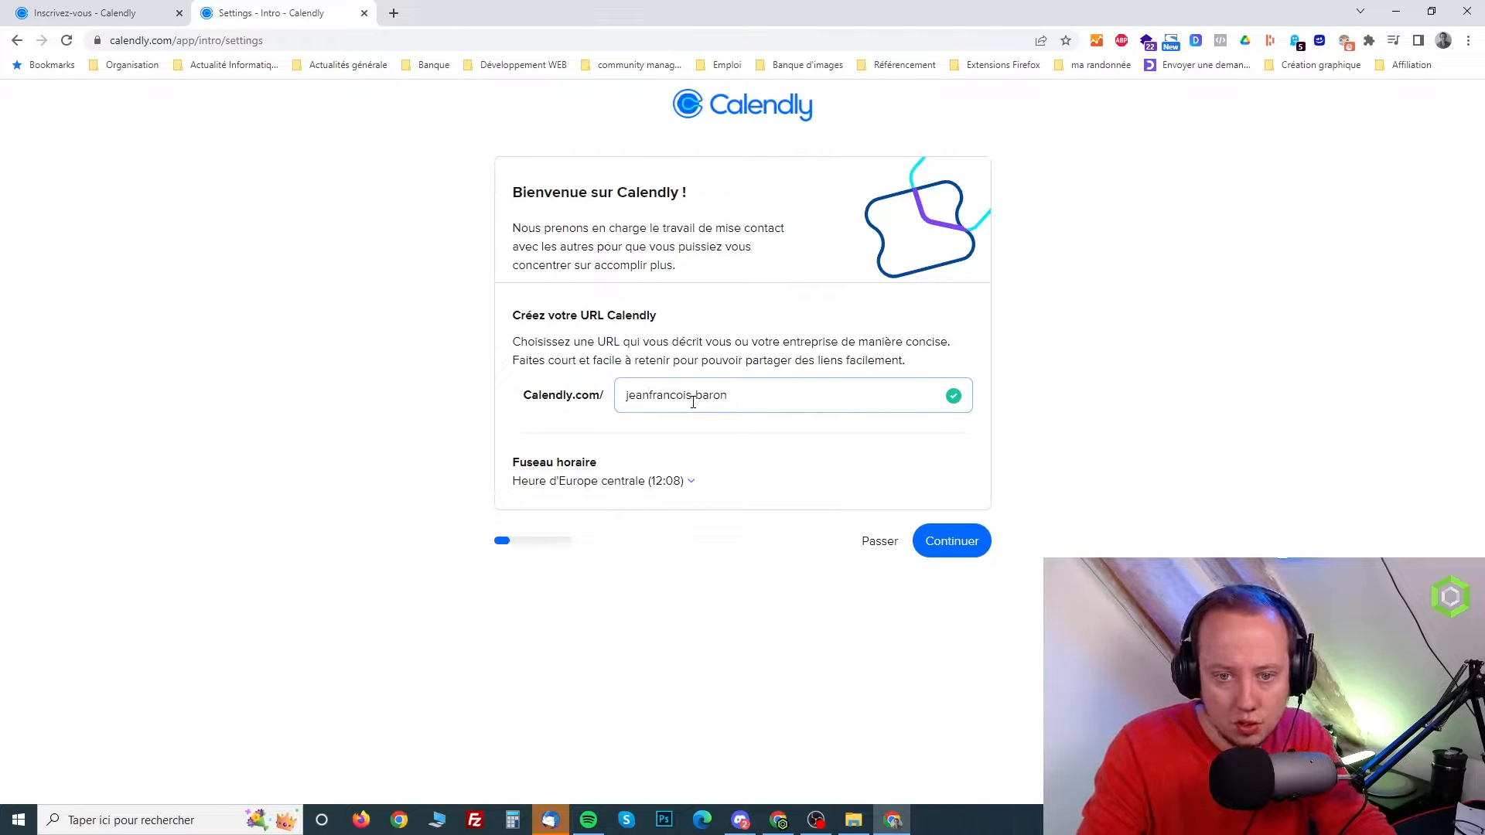
{"action": "left_click", "coordinate": [694, 399]}
{"action": "key", "text": "BackSpace"}
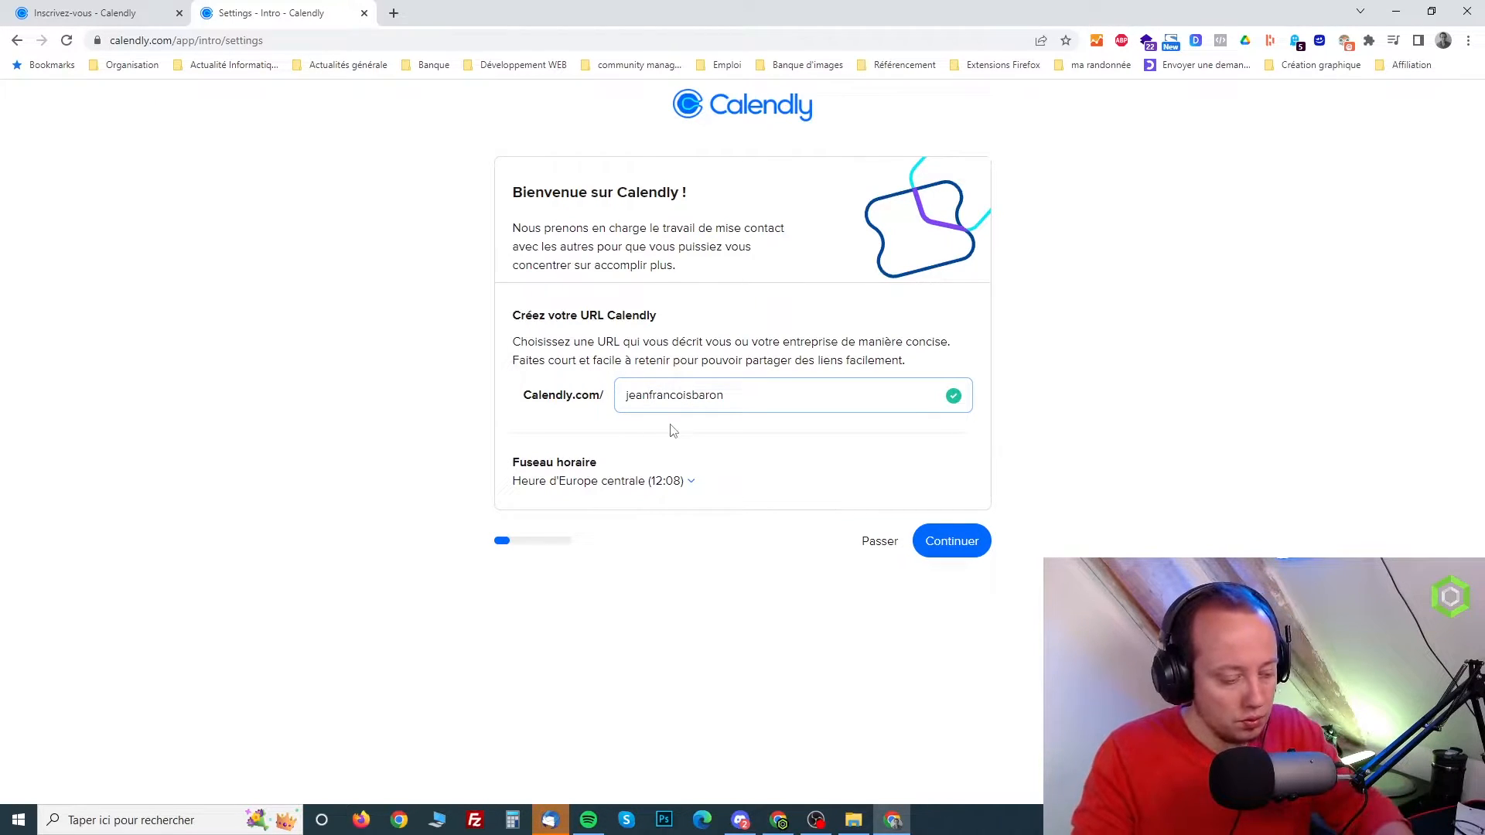
{"action": "left_click", "coordinate": [648, 395]}
{"action": "type", "text": "-"}
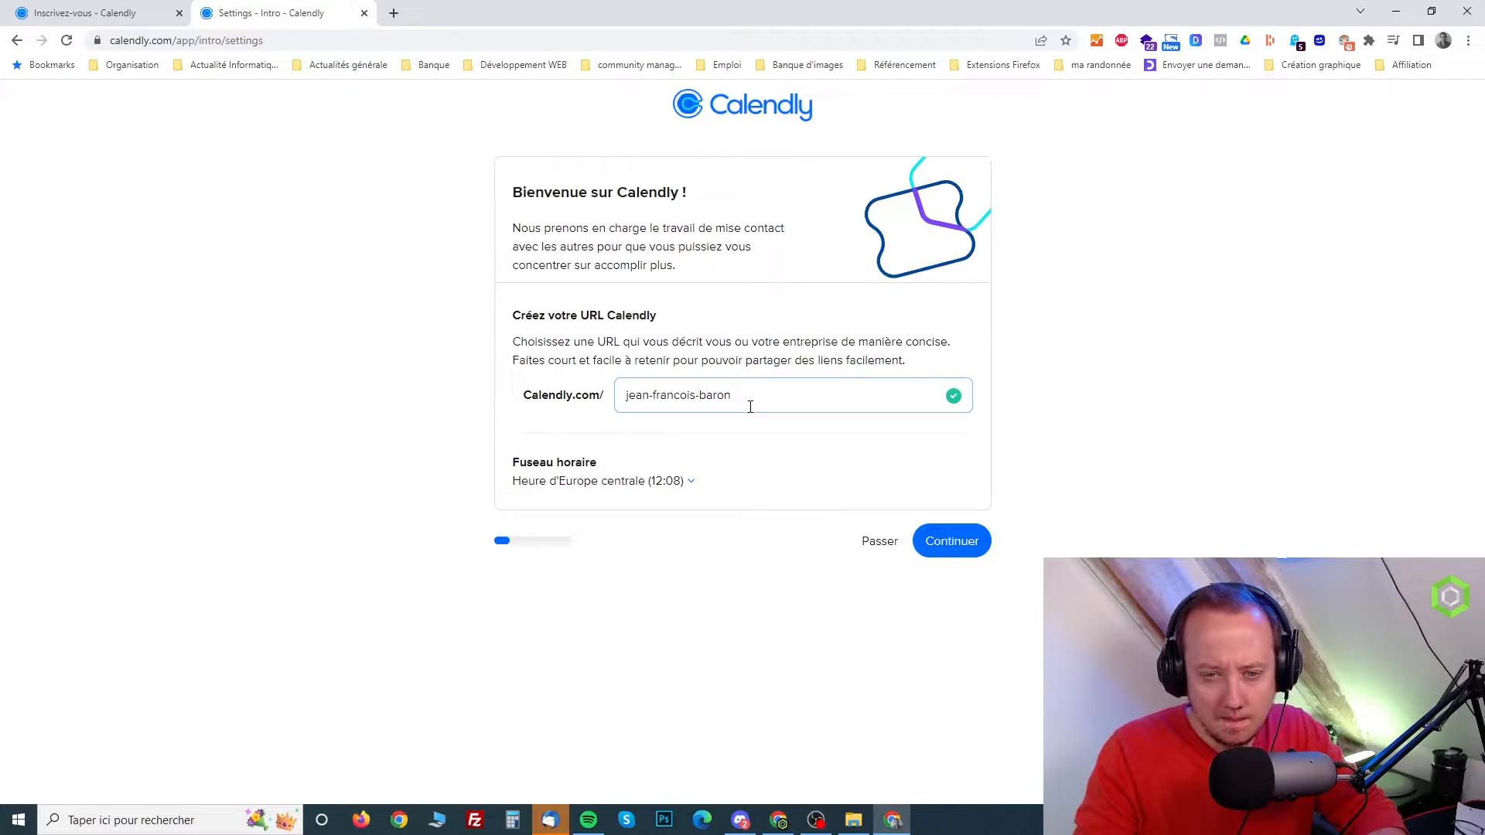
{"action": "left_click", "coordinate": [655, 395]}
{"action": "key", "text": "BackSpace"}
{"action": "left_click", "coordinate": [693, 395]}
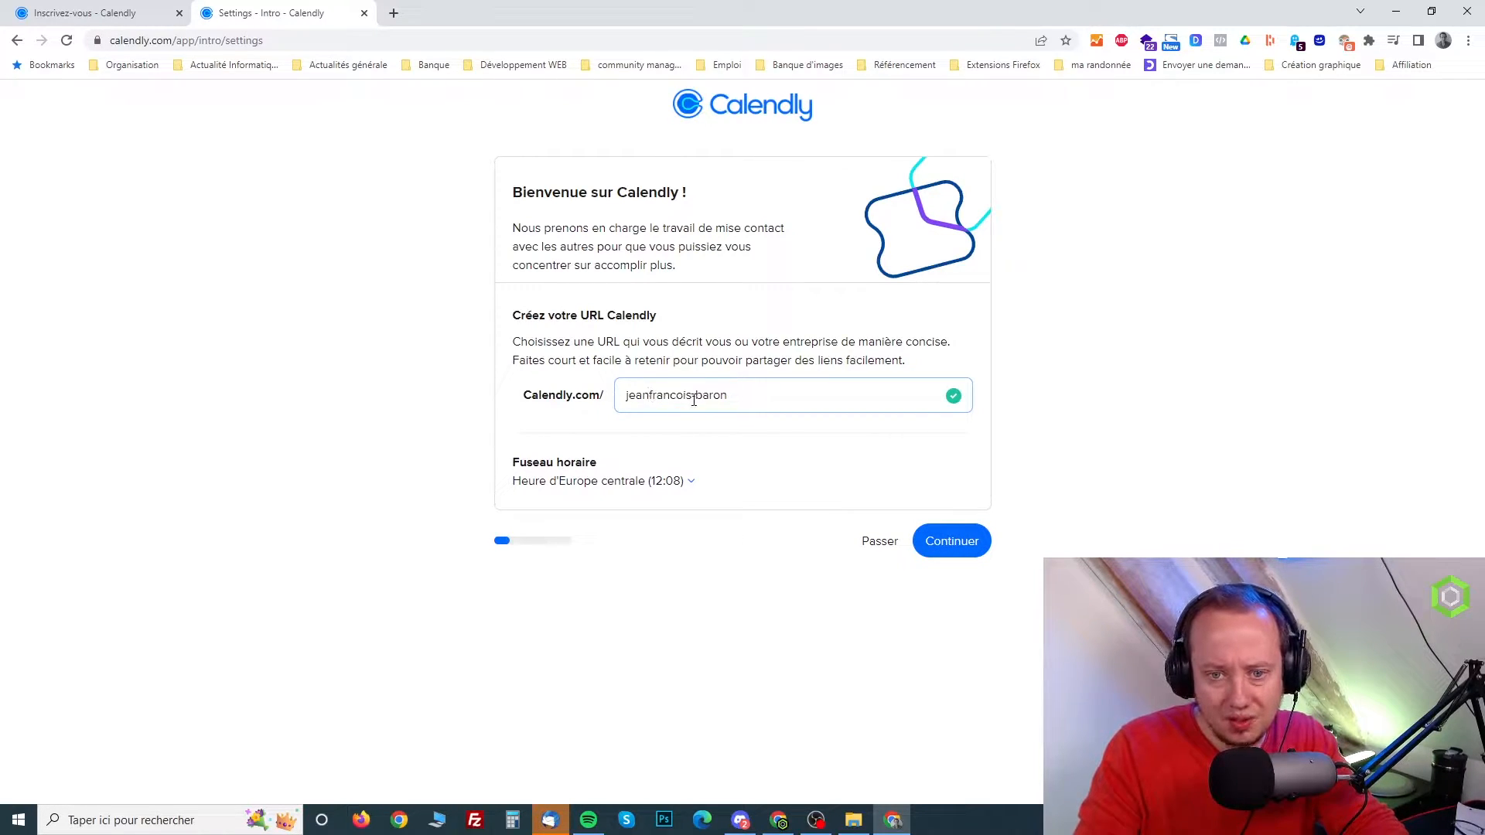
{"action": "key", "text": "BackSpace"}
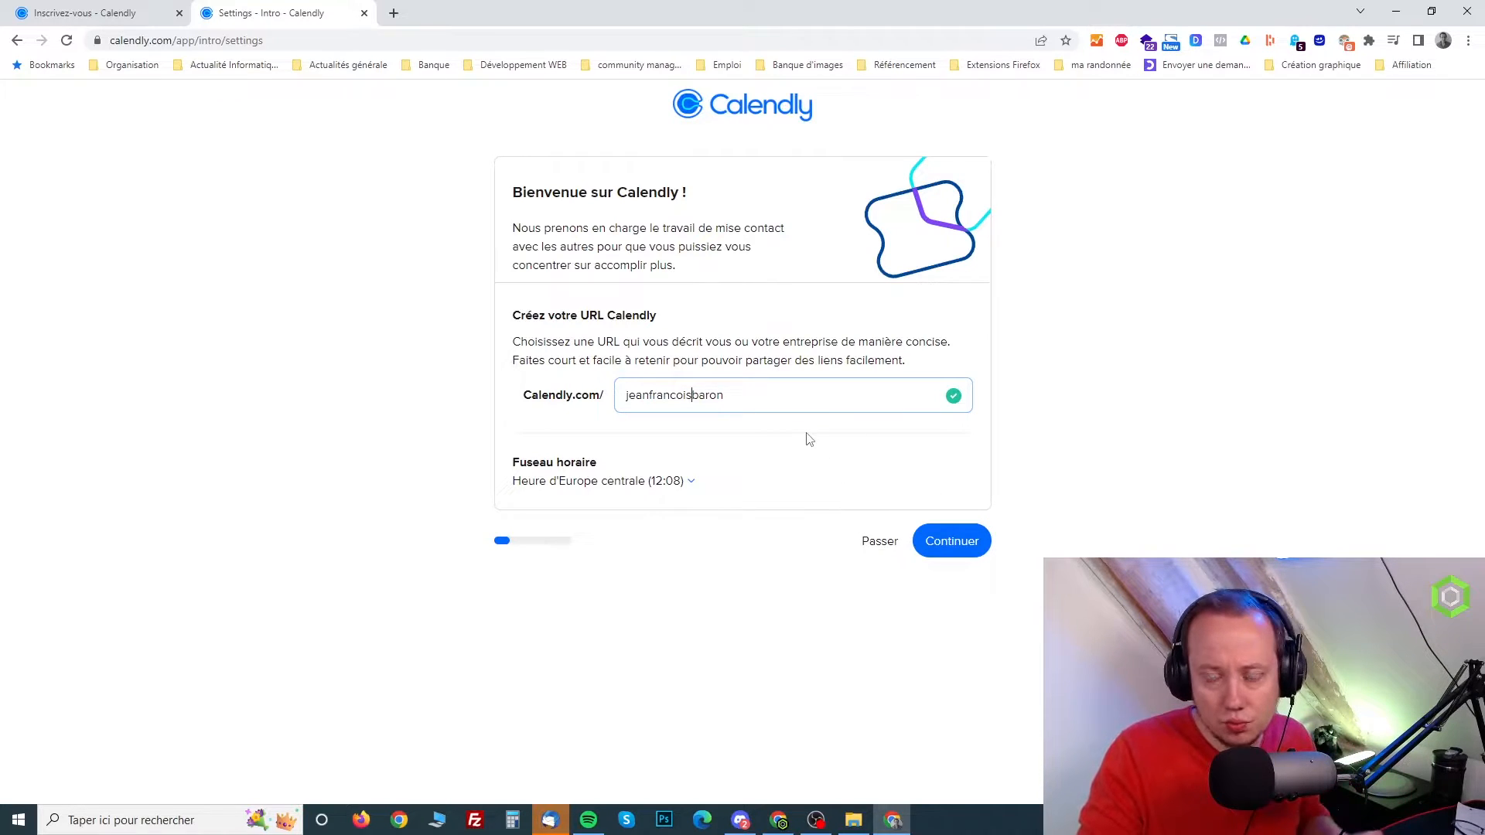
Accept the Calendly URL and connect Google Agenda through the account owner's Google account, authorizing Calendly's access to the calendars
{"action": "left_click", "coordinate": [948, 553]}
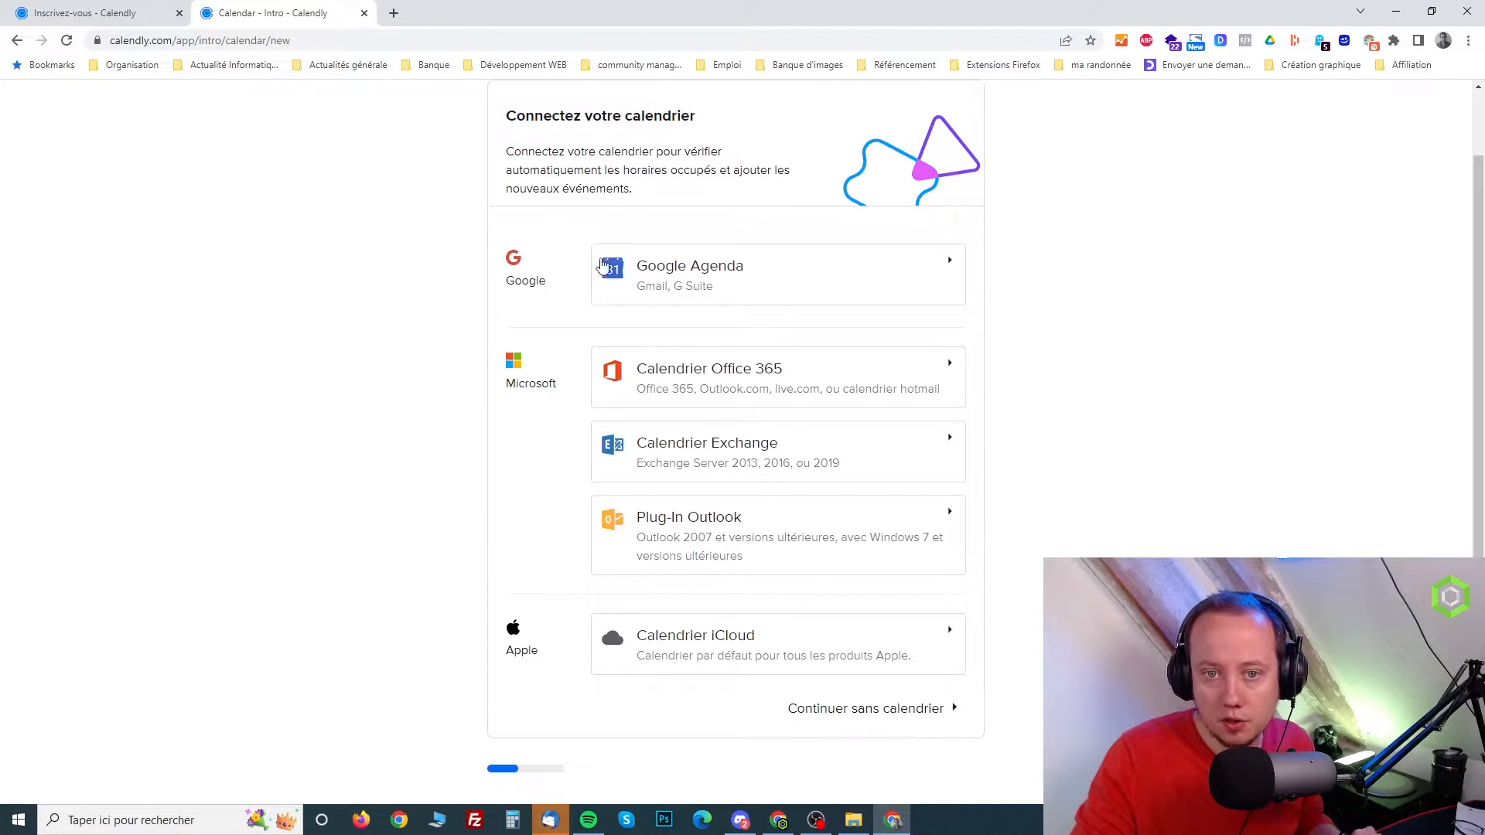
{"action": "left_click", "coordinate": [762, 270]}
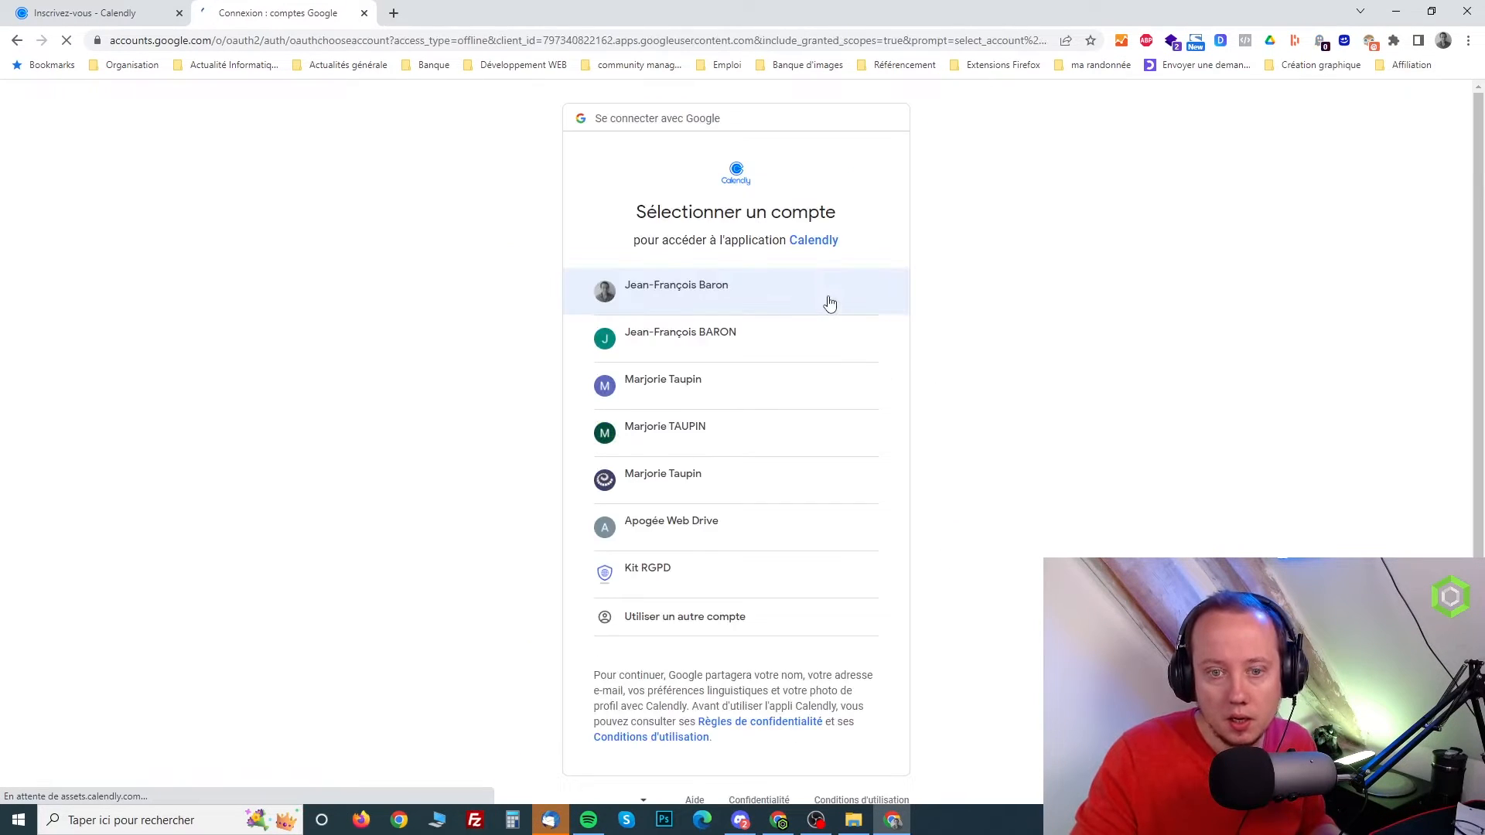
{"action": "left_click", "coordinate": [674, 295]}
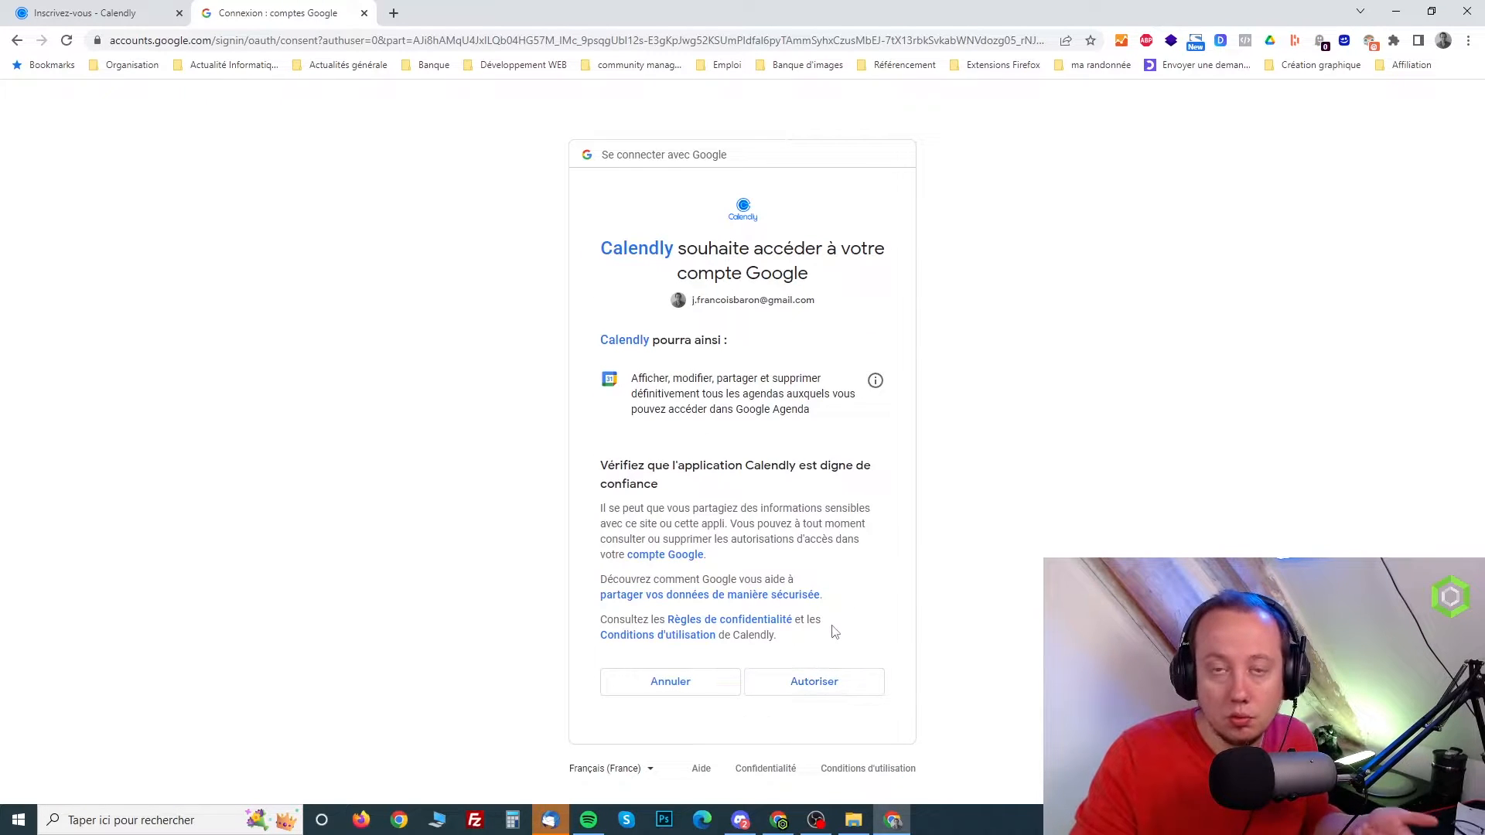
{"action": "left_click", "coordinate": [810, 691]}
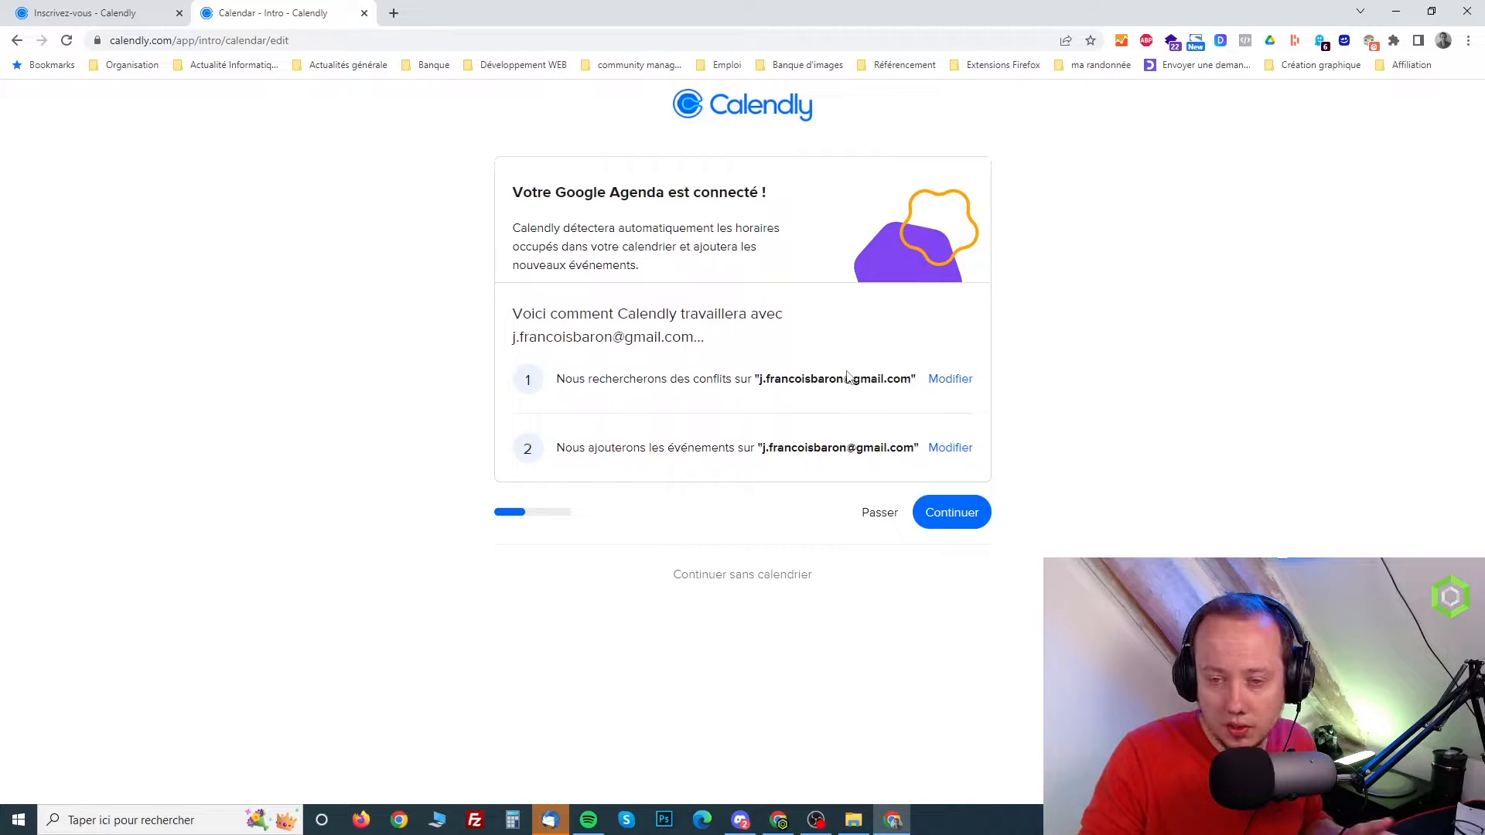
Review the calendars offered for conflict checking and for adding new events, leaving both selections as they are
{"action": "left_click", "coordinate": [943, 382]}
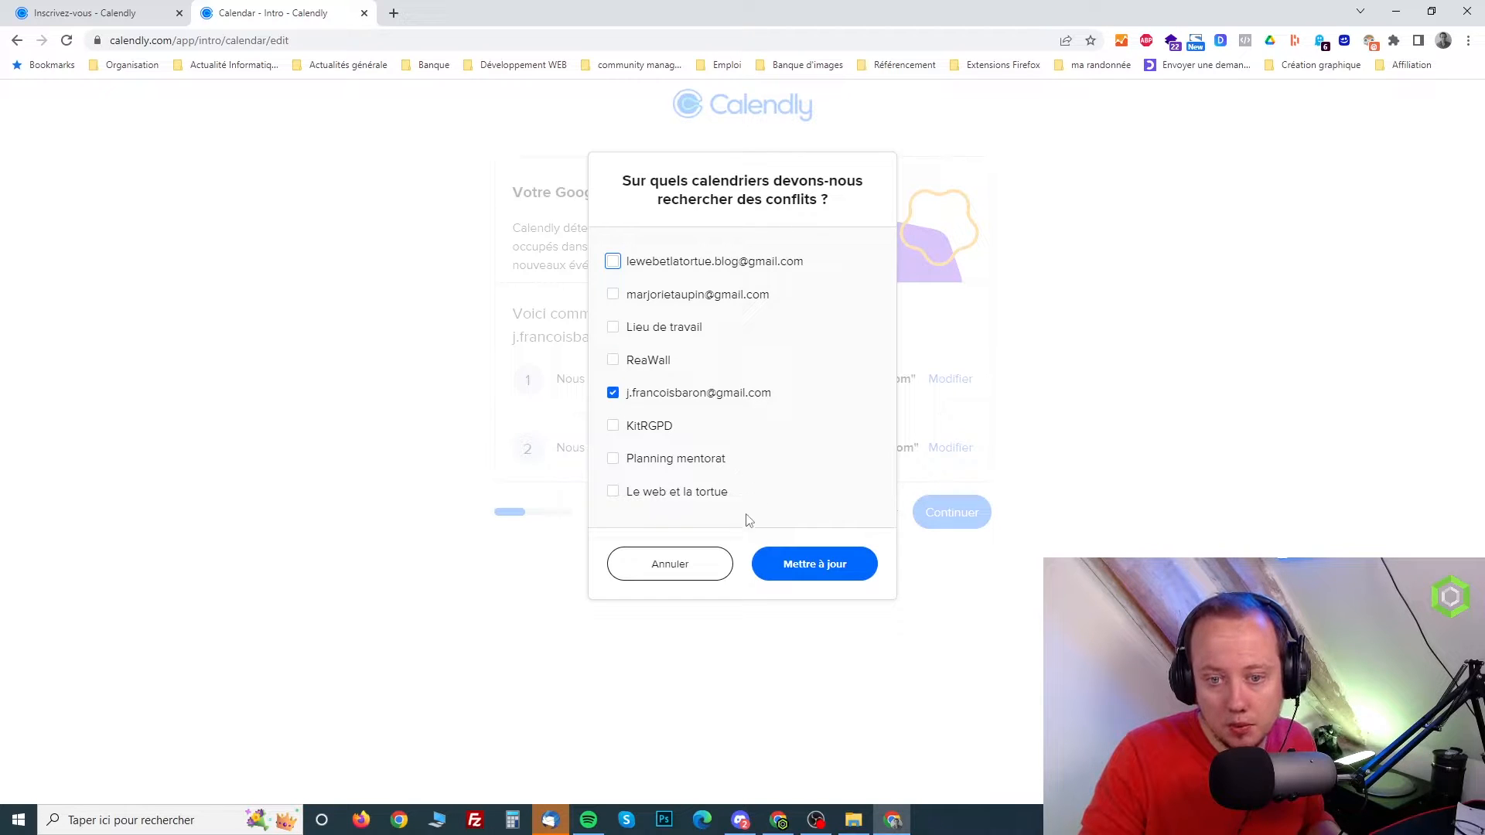
{"action": "left_click", "coordinate": [660, 570]}
{"action": "left_click", "coordinate": [960, 453]}
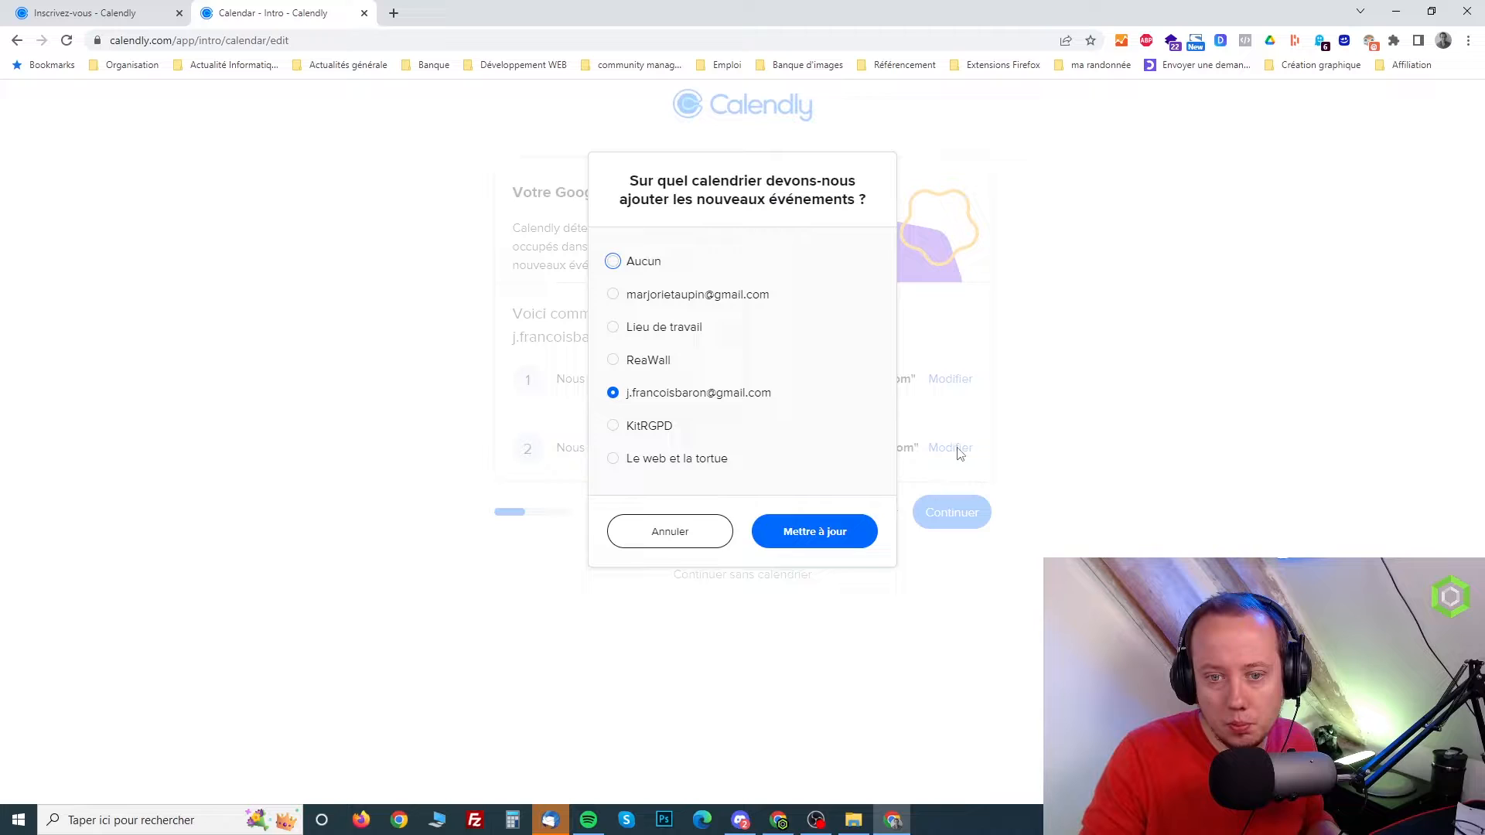
{"action": "left_click", "coordinate": [721, 524]}
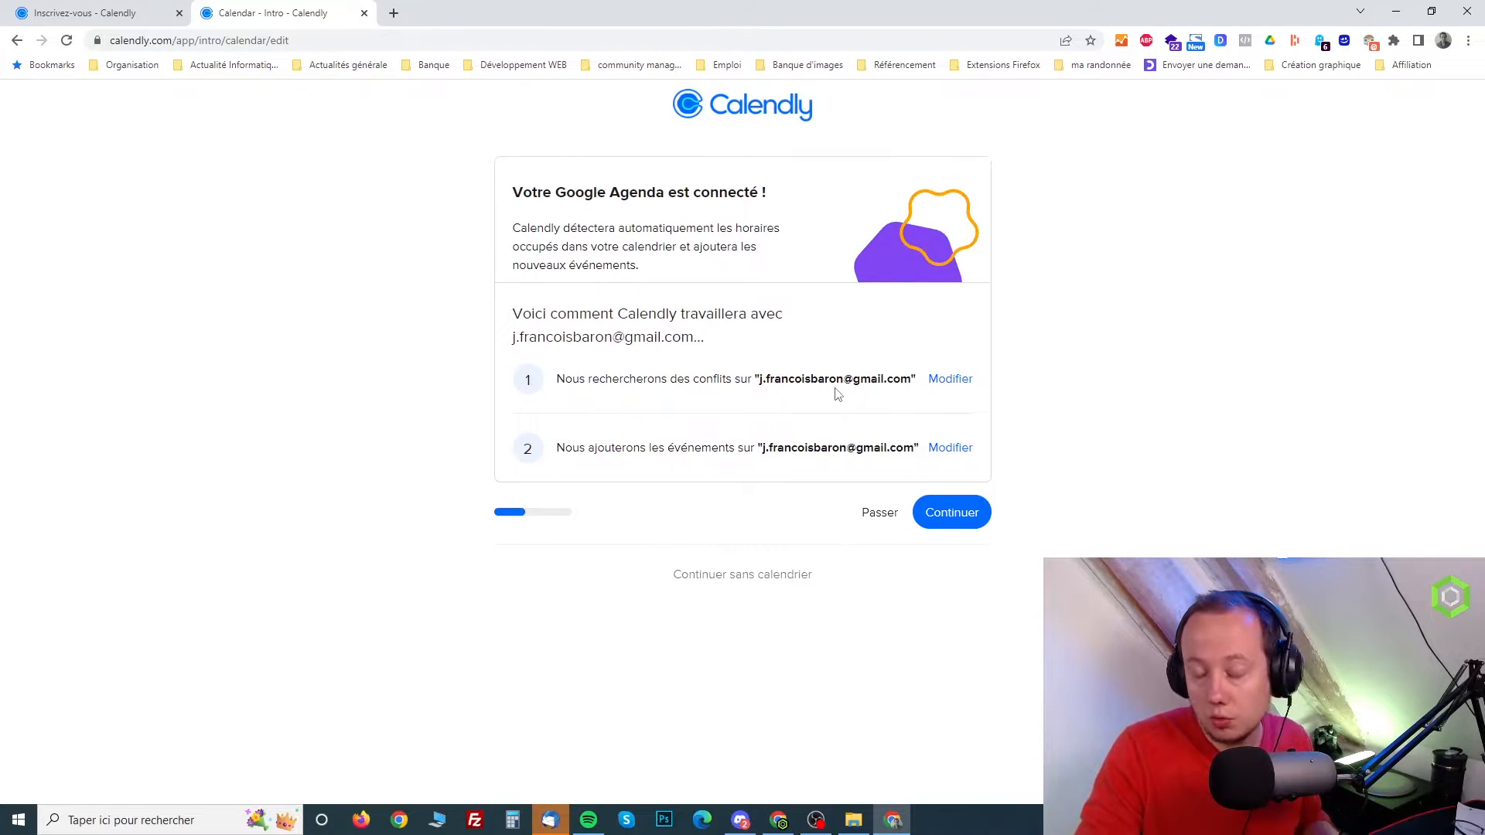
Accept the calendar settings and restrict the available days to Mardi and Jeudi by excluding Lundi, Mercredi and Vendredi
{"action": "left_click", "coordinate": [974, 521]}
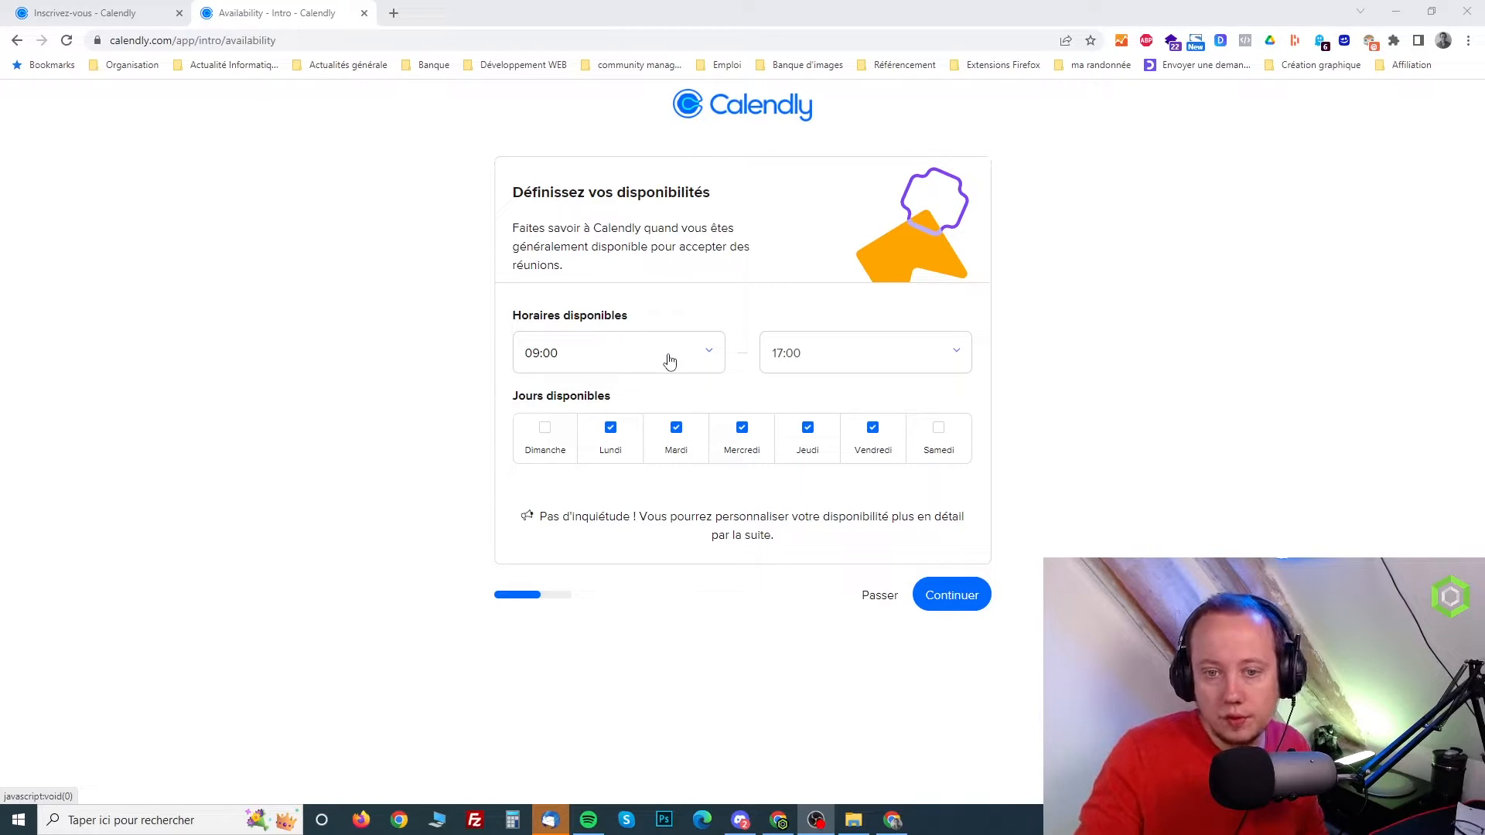
{"action": "left_click", "coordinate": [610, 431]}
{"action": "left_click", "coordinate": [744, 437]}
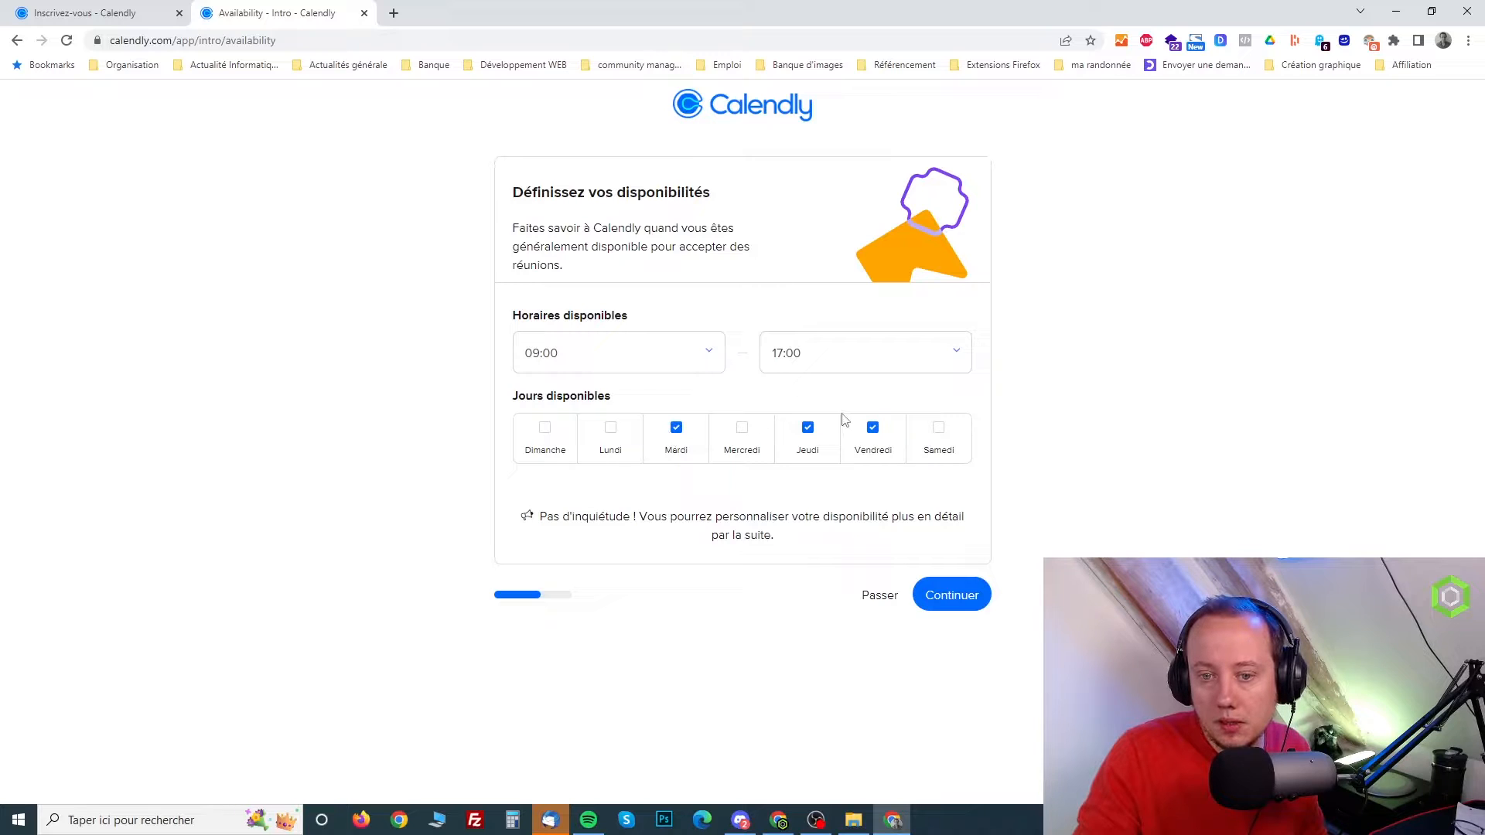
{"action": "left_click", "coordinate": [872, 428]}
Set the available hours from 16:00 to 18:00
{"action": "left_click", "coordinate": [680, 370]}
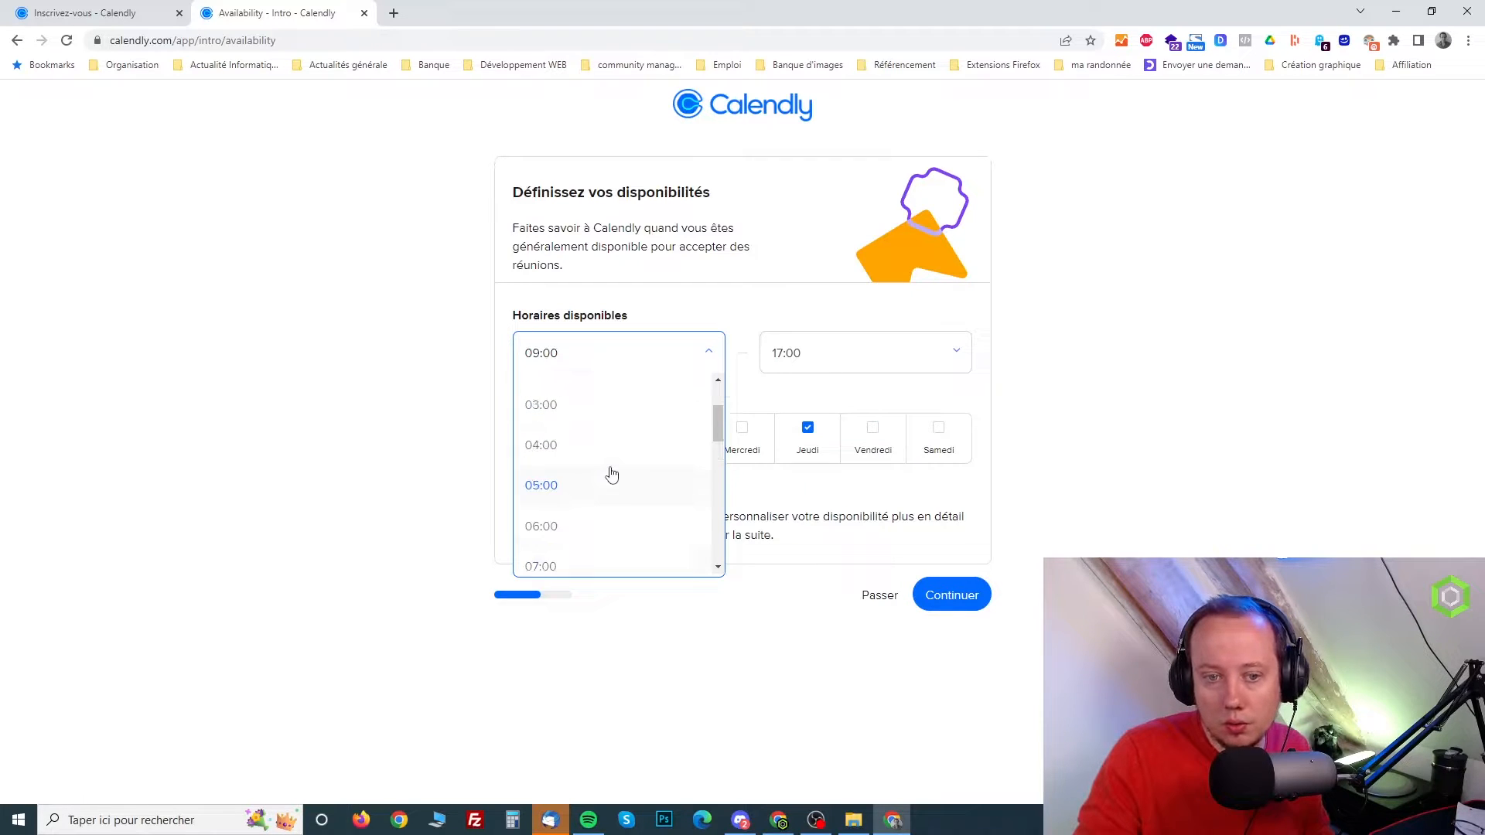
{"action": "scroll", "coordinate": [611, 474], "scroll_direction": "down", "scroll_amount": 4}
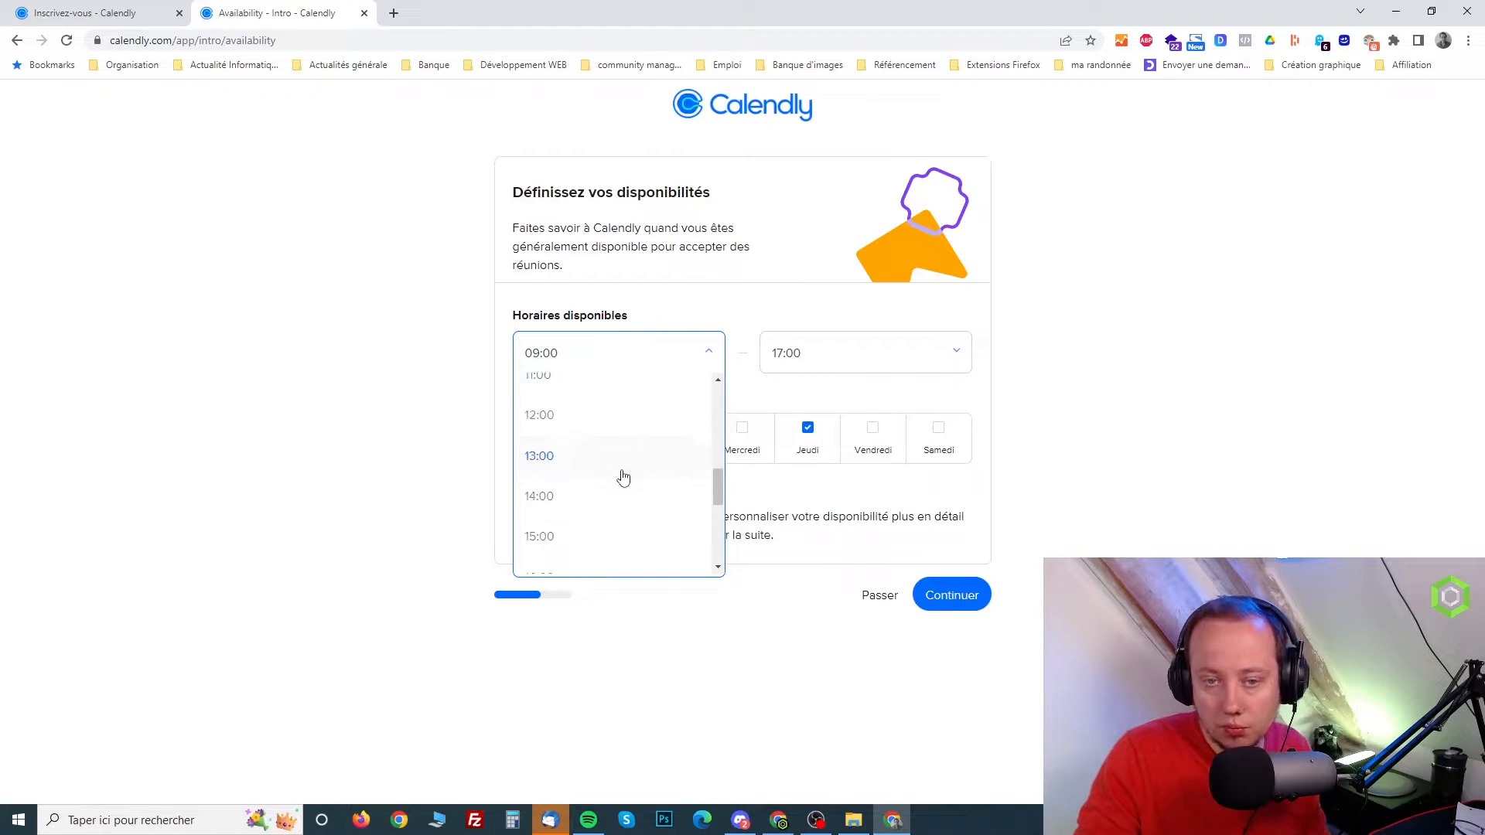
{"action": "scroll", "coordinate": [623, 476], "scroll_direction": "down", "scroll_amount": 3}
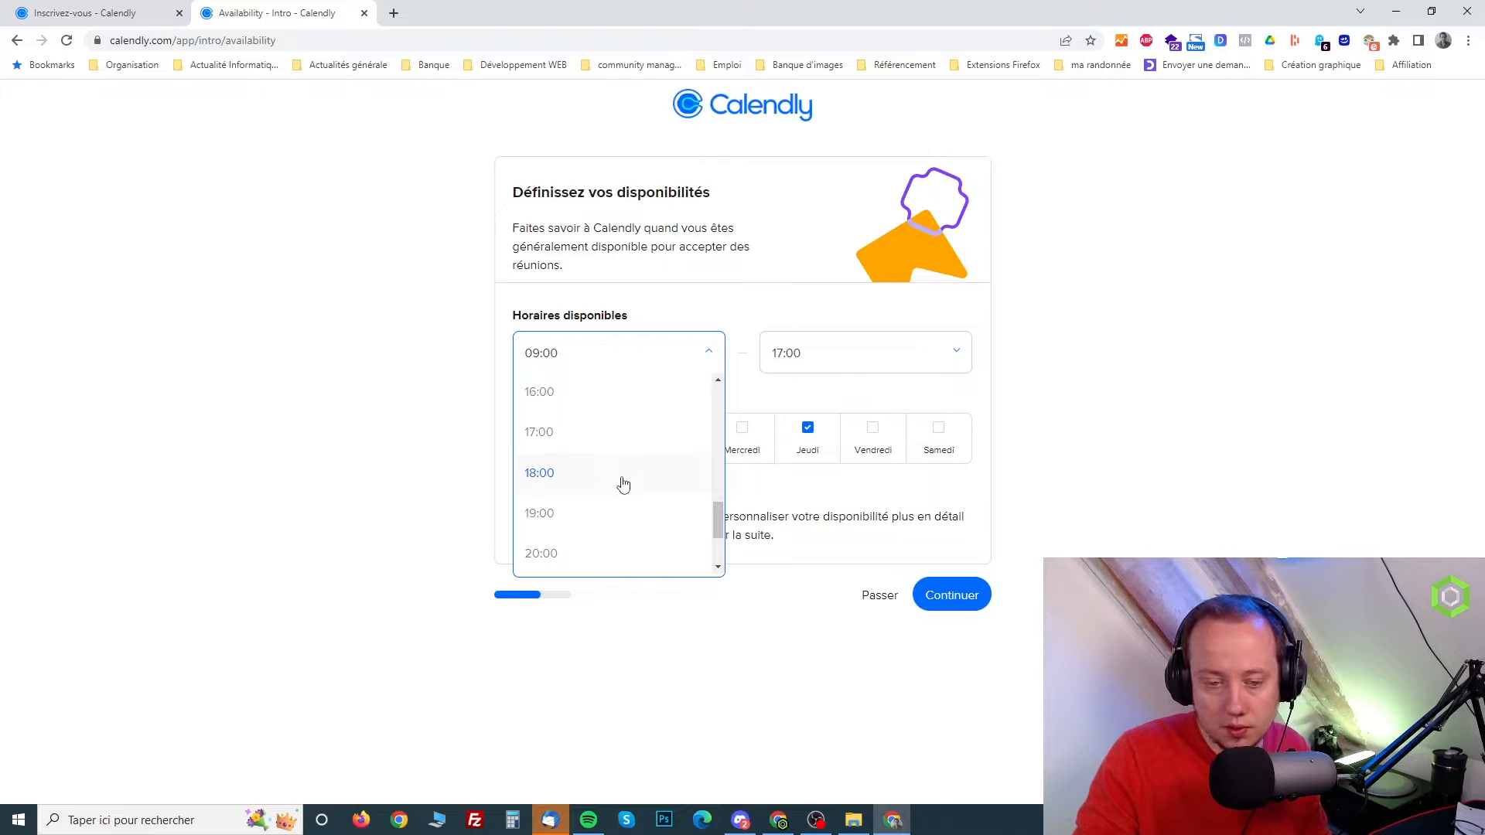
{"action": "left_click", "coordinate": [573, 394]}
{"action": "left_click", "coordinate": [812, 358]}
{"action": "scroll", "coordinate": [835, 515], "scroll_direction": "down", "scroll_amount": 2}
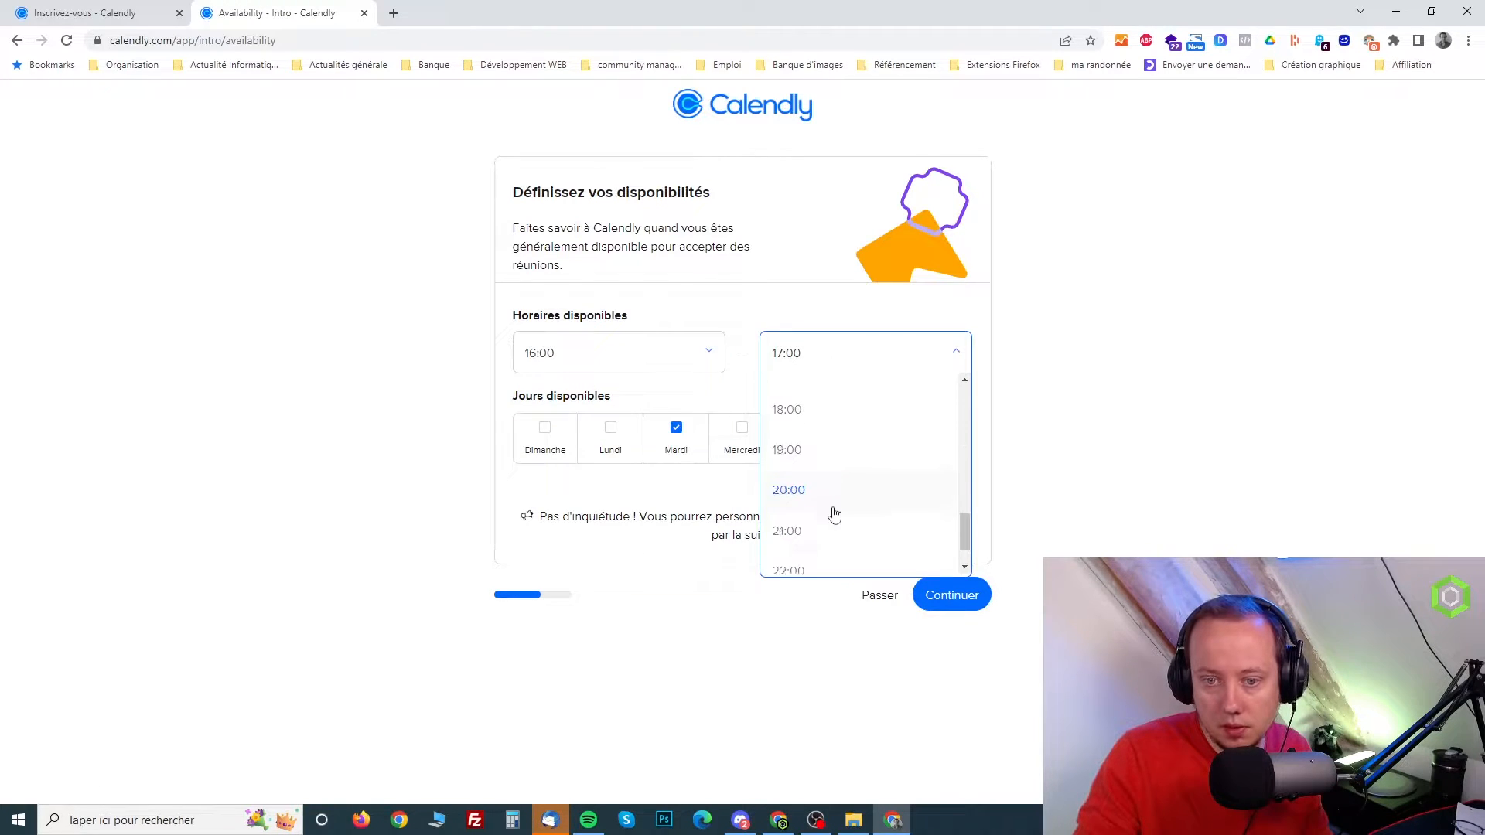
{"action": "left_click", "coordinate": [786, 409]}
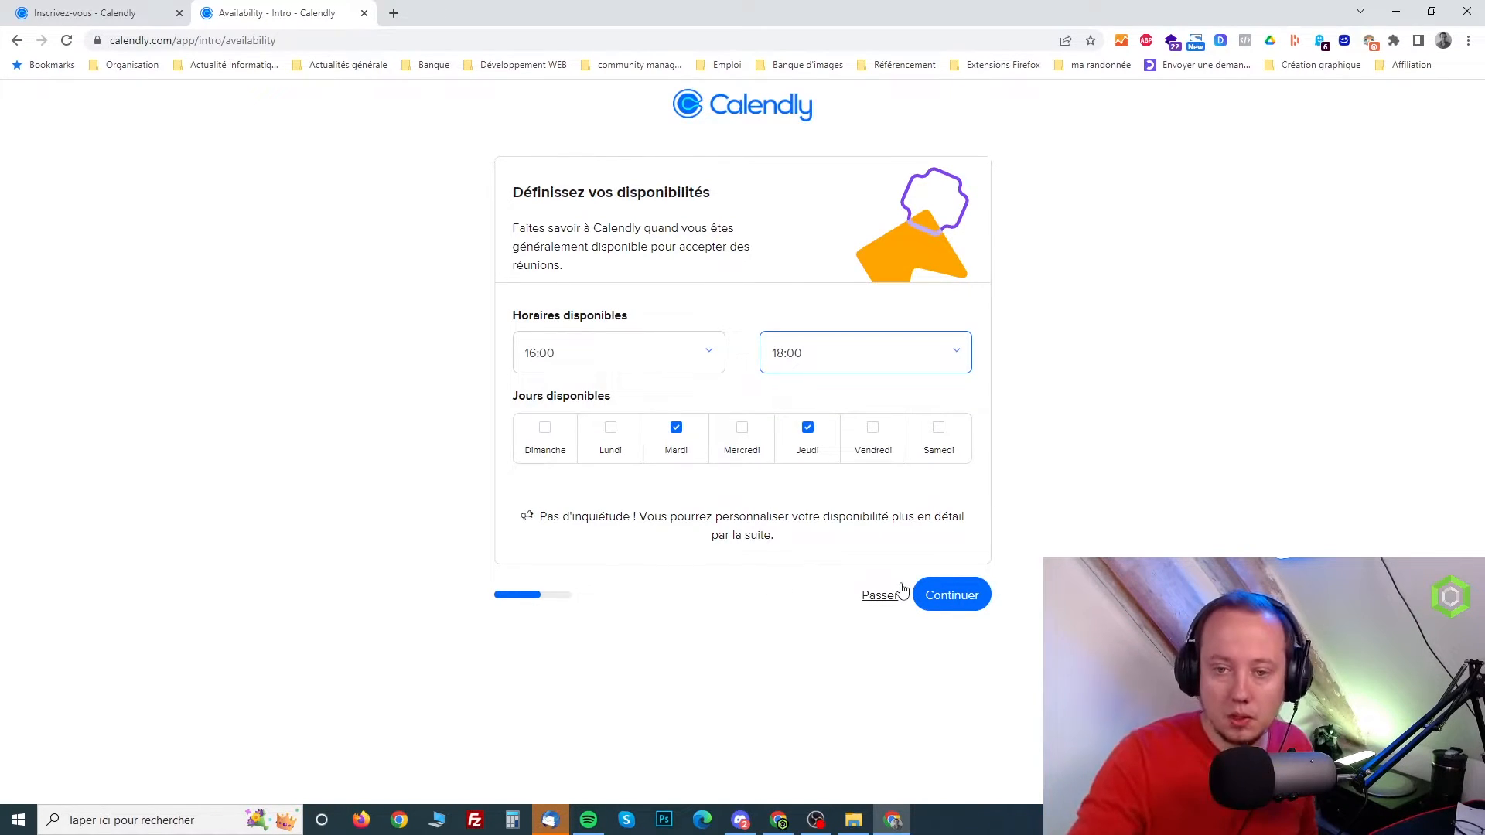
Accept the availability, choose Freelance + Consultant as the work role and finish the initial setup
{"action": "left_click", "coordinate": [951, 607]}
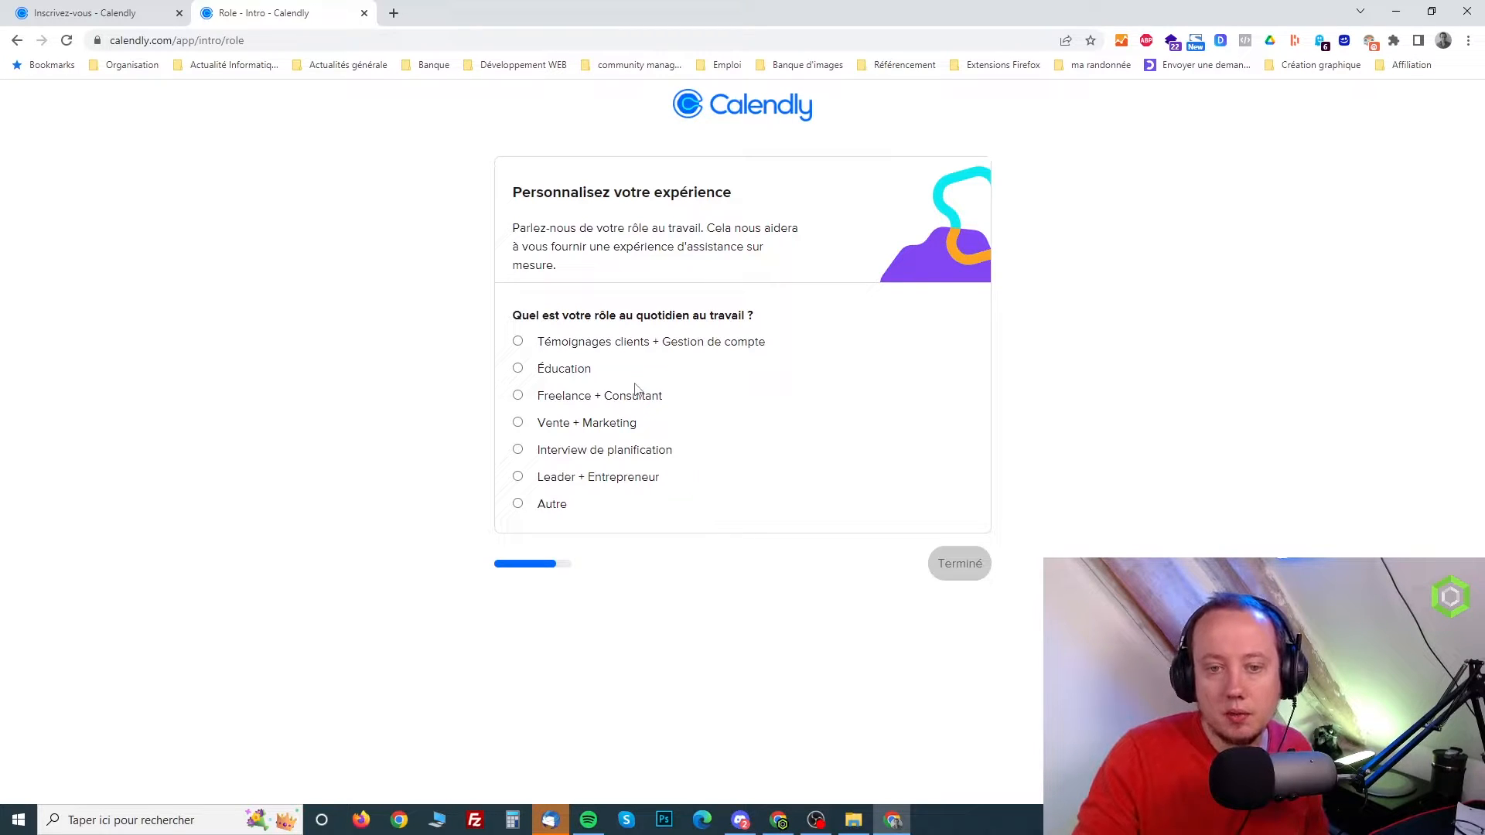
{"action": "left_click", "coordinate": [518, 477]}
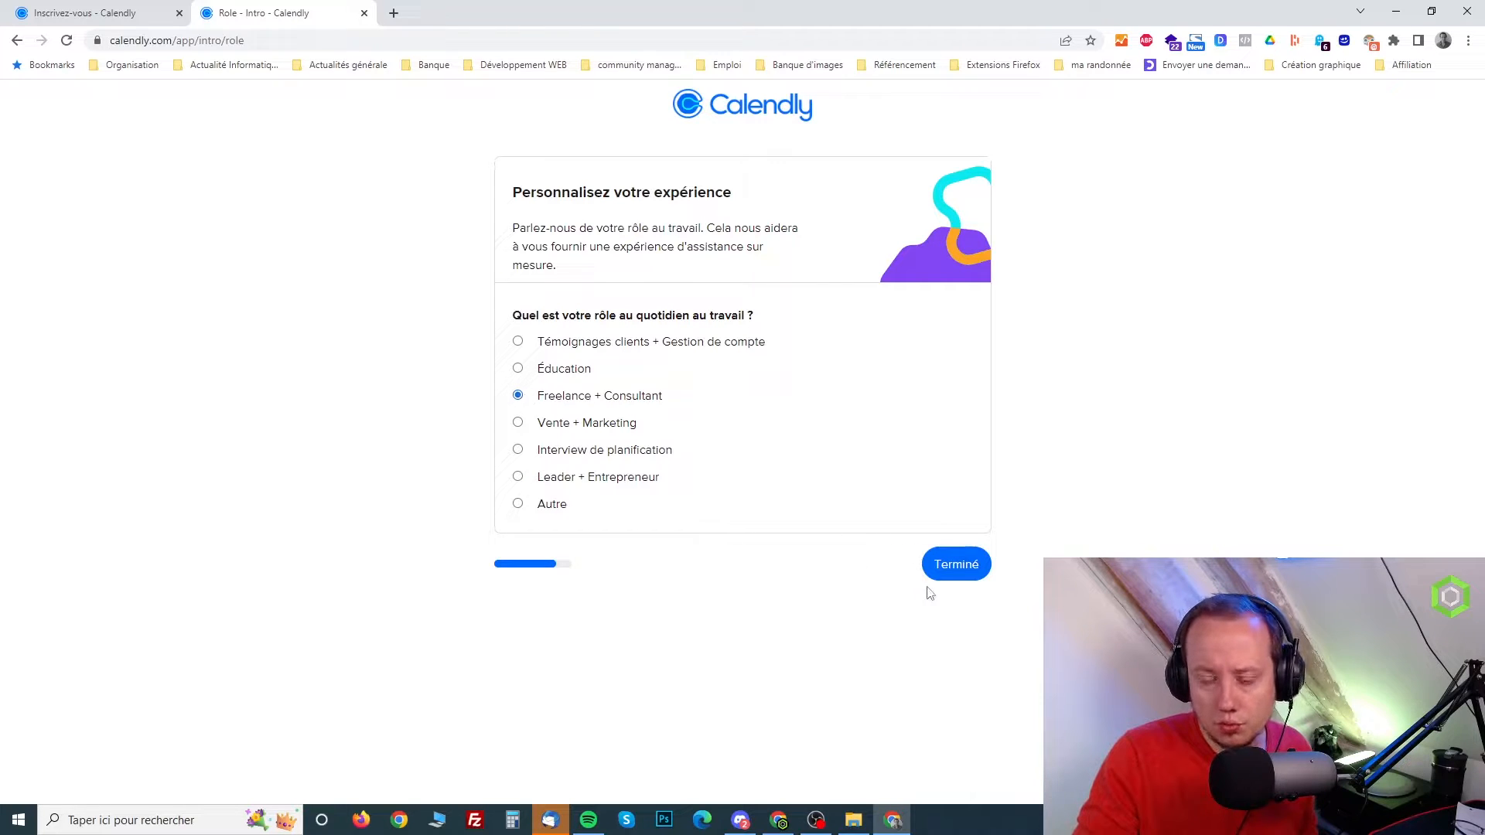
{"action": "left_click", "coordinate": [959, 566]}
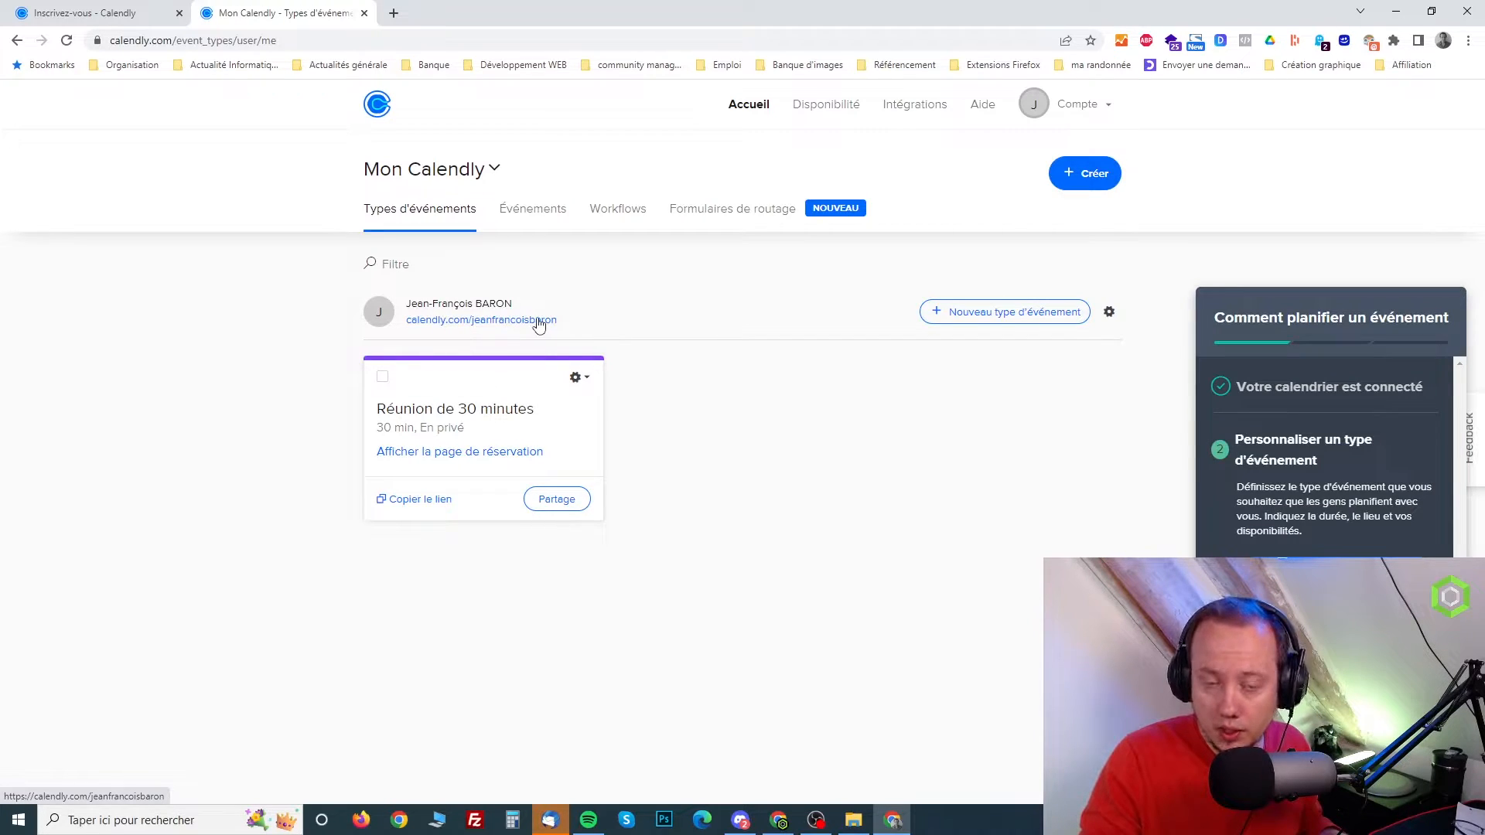
View the public booking page in a new tab and check the 30-minute meeting's time slots for 9 June 2022
{"action": "middle_click", "coordinate": [507, 320]}
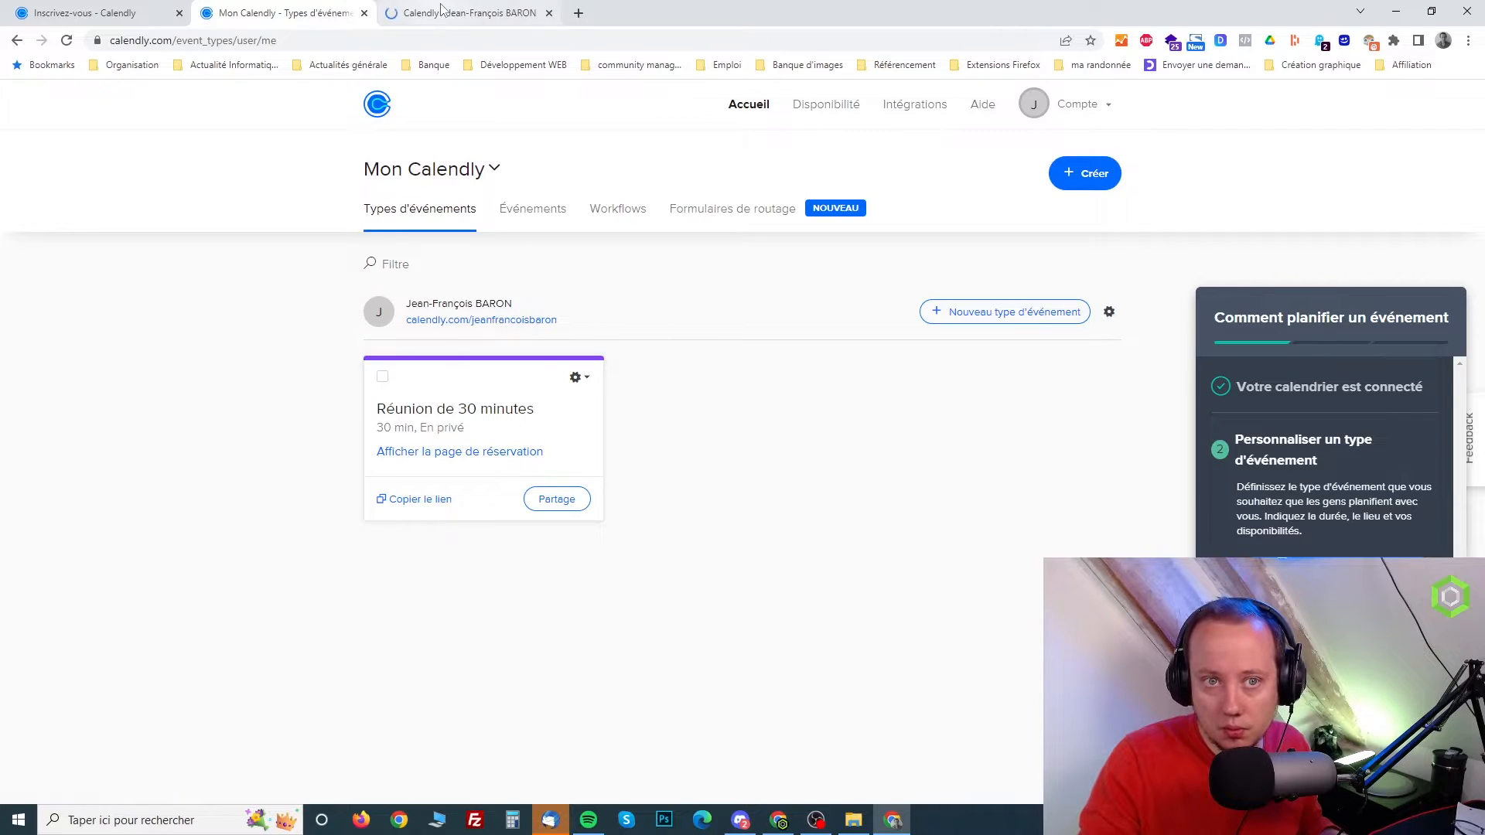
{"action": "left_click", "coordinate": [441, 11]}
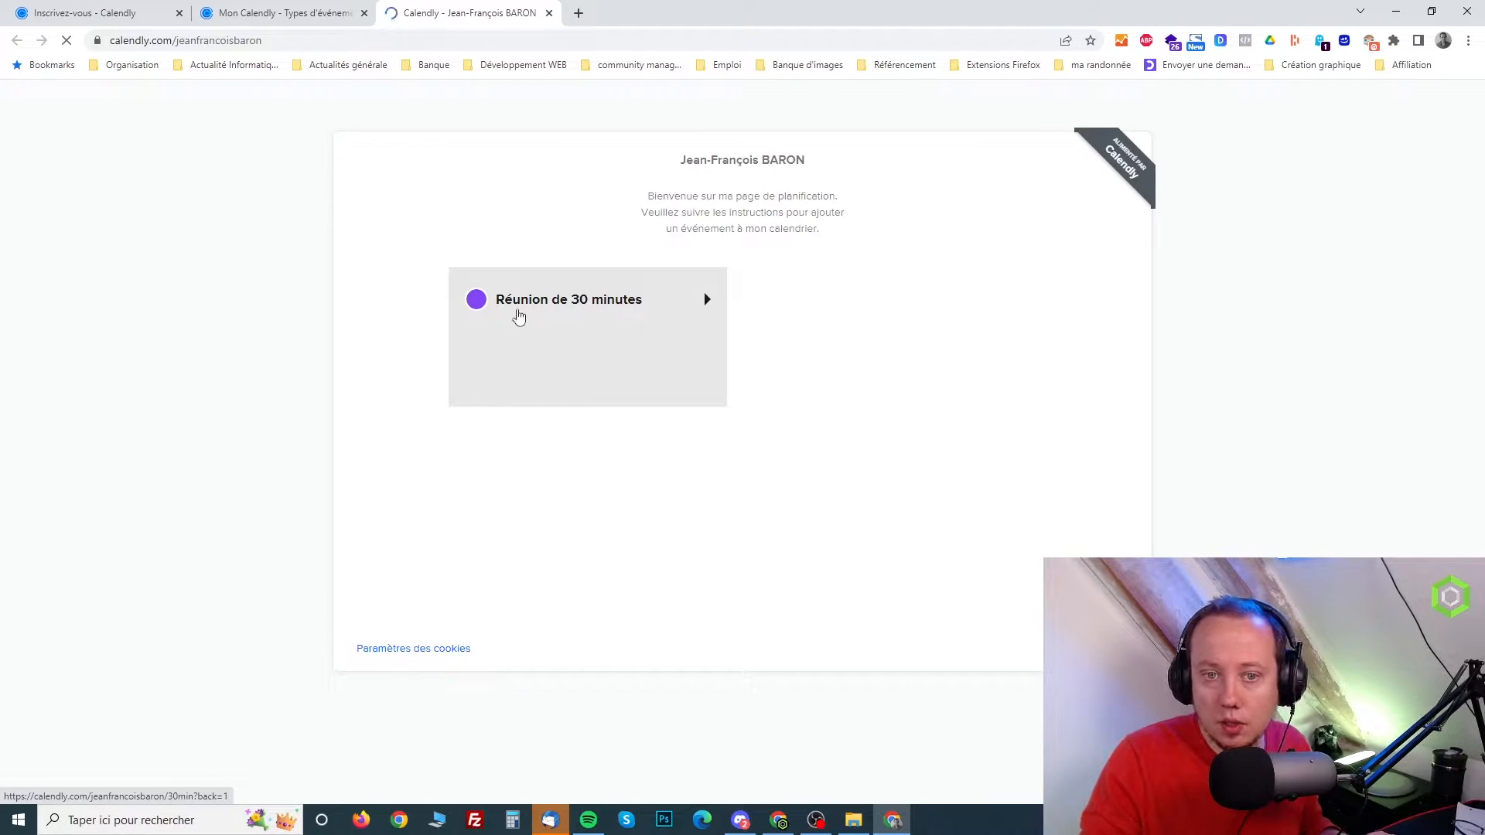
{"action": "left_click", "coordinate": [306, 10]}
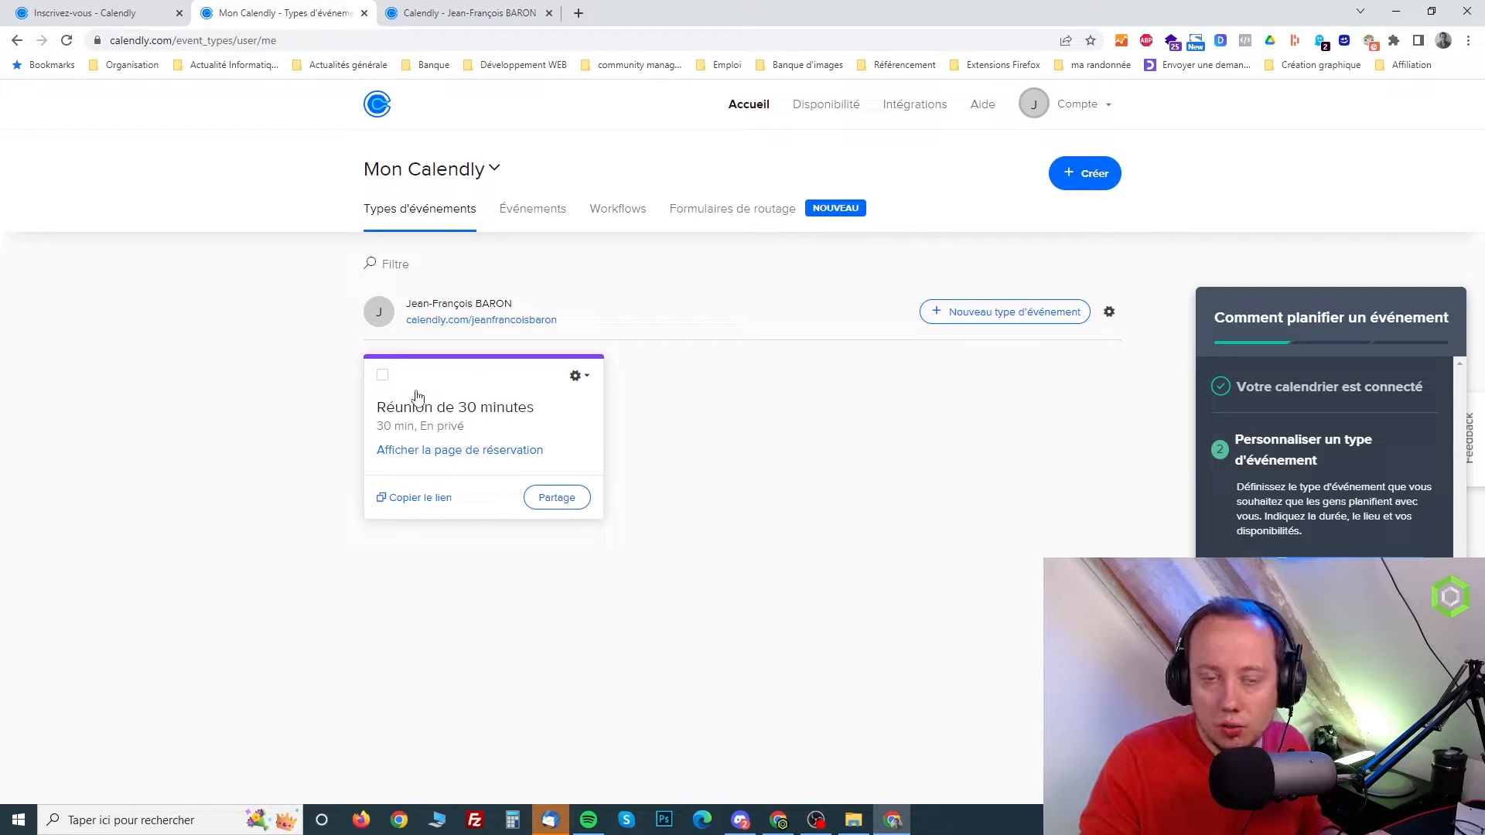
{"action": "left_click", "coordinate": [474, 21]}
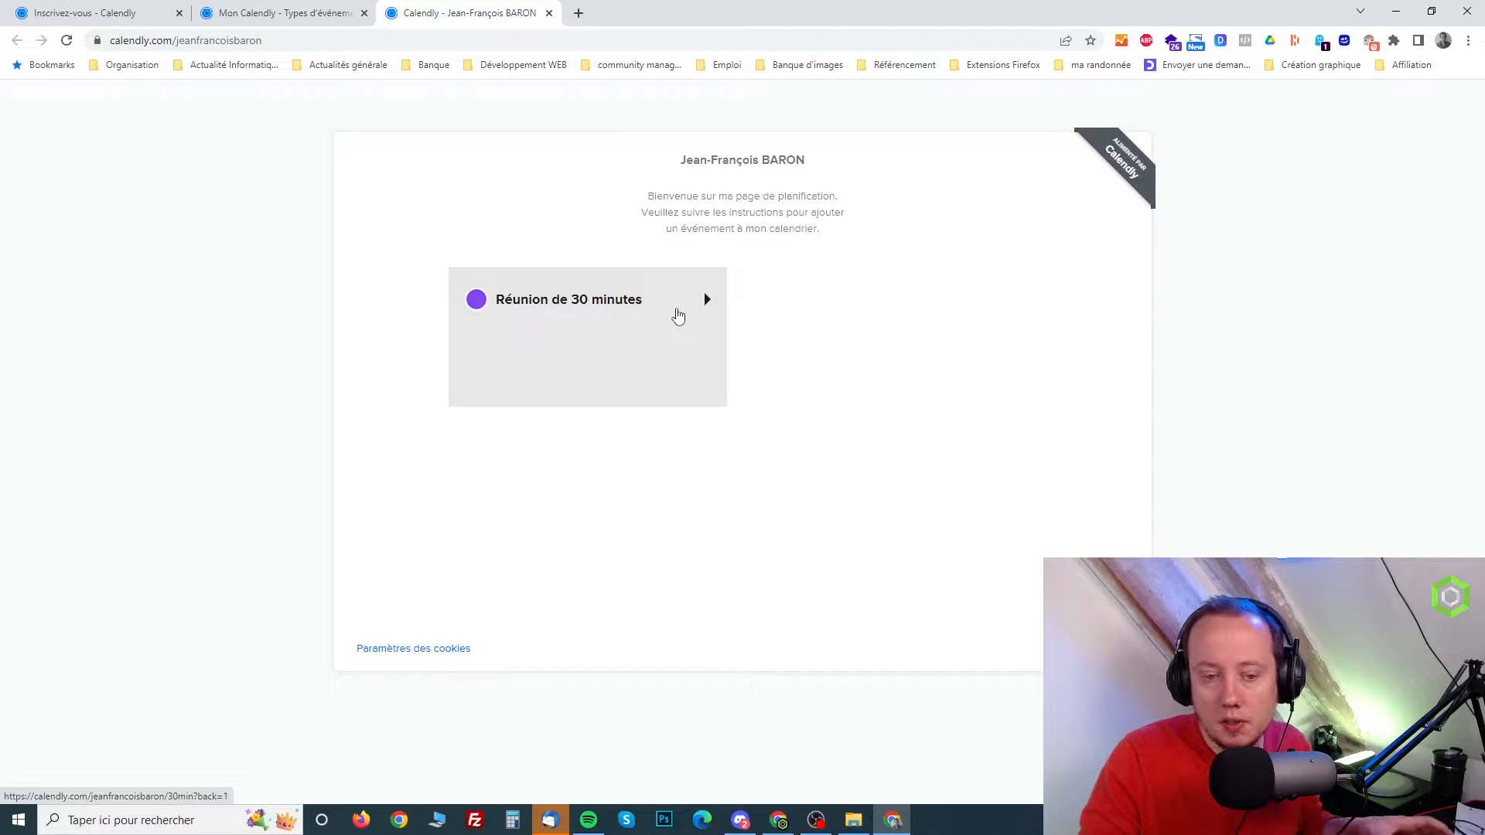
{"action": "left_click", "coordinate": [561, 319]}
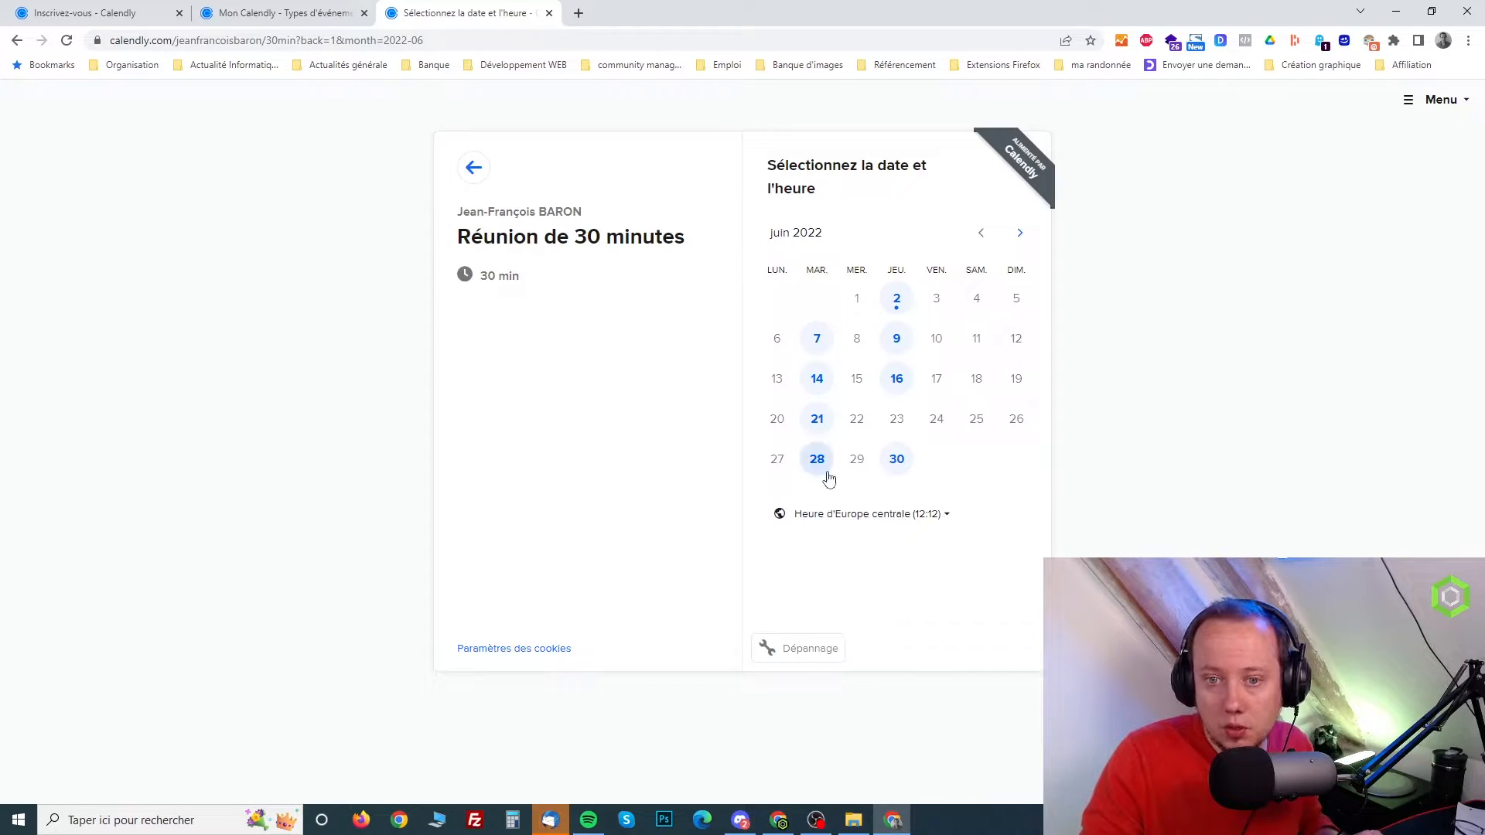
{"action": "left_click", "coordinate": [895, 340]}
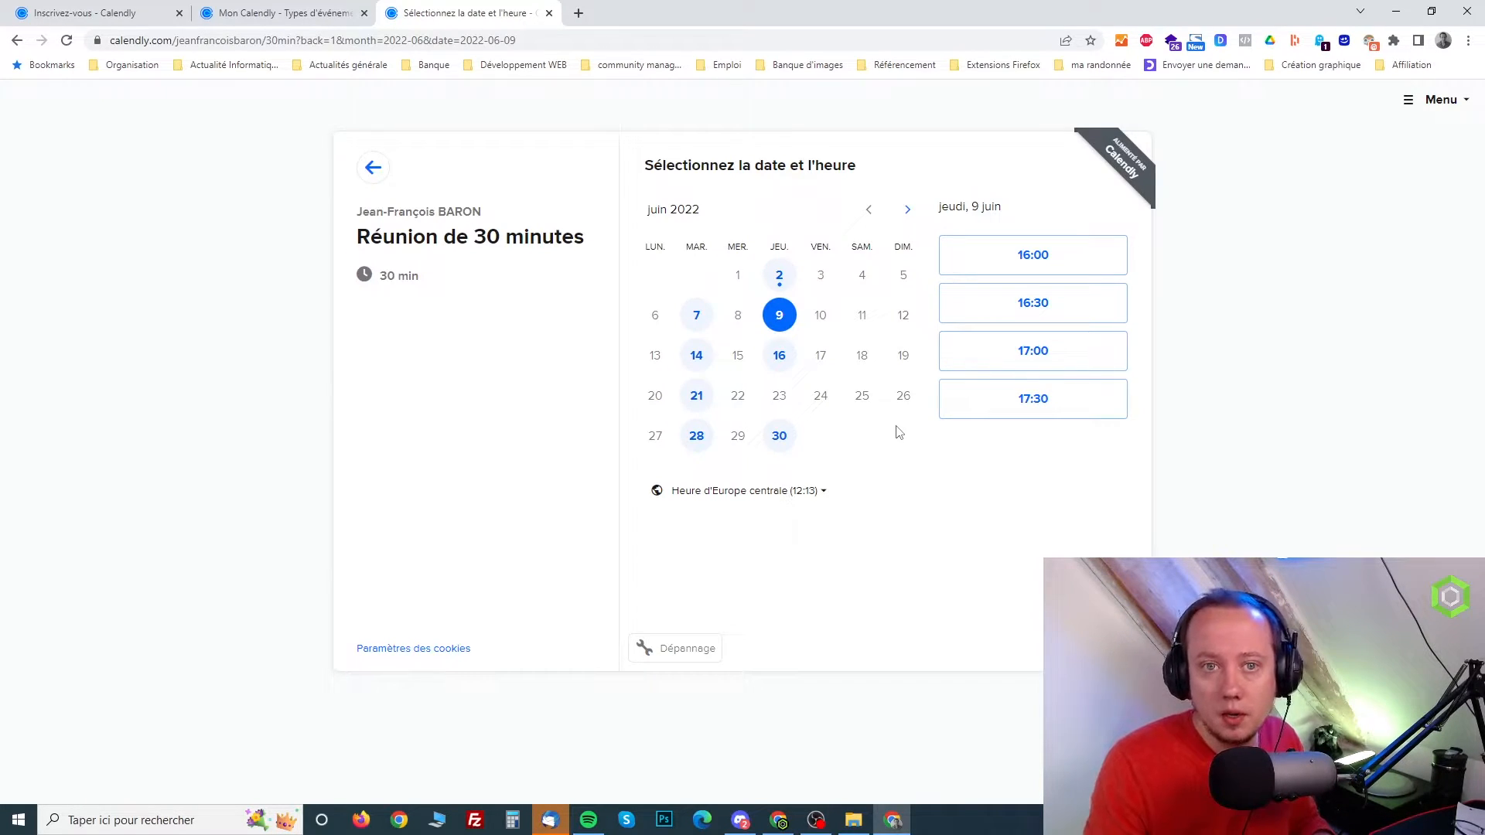
Edit the 30-minute meeting event type and rename it "Rendez-vous de 30 minutes"
{"action": "left_click", "coordinate": [309, 9]}
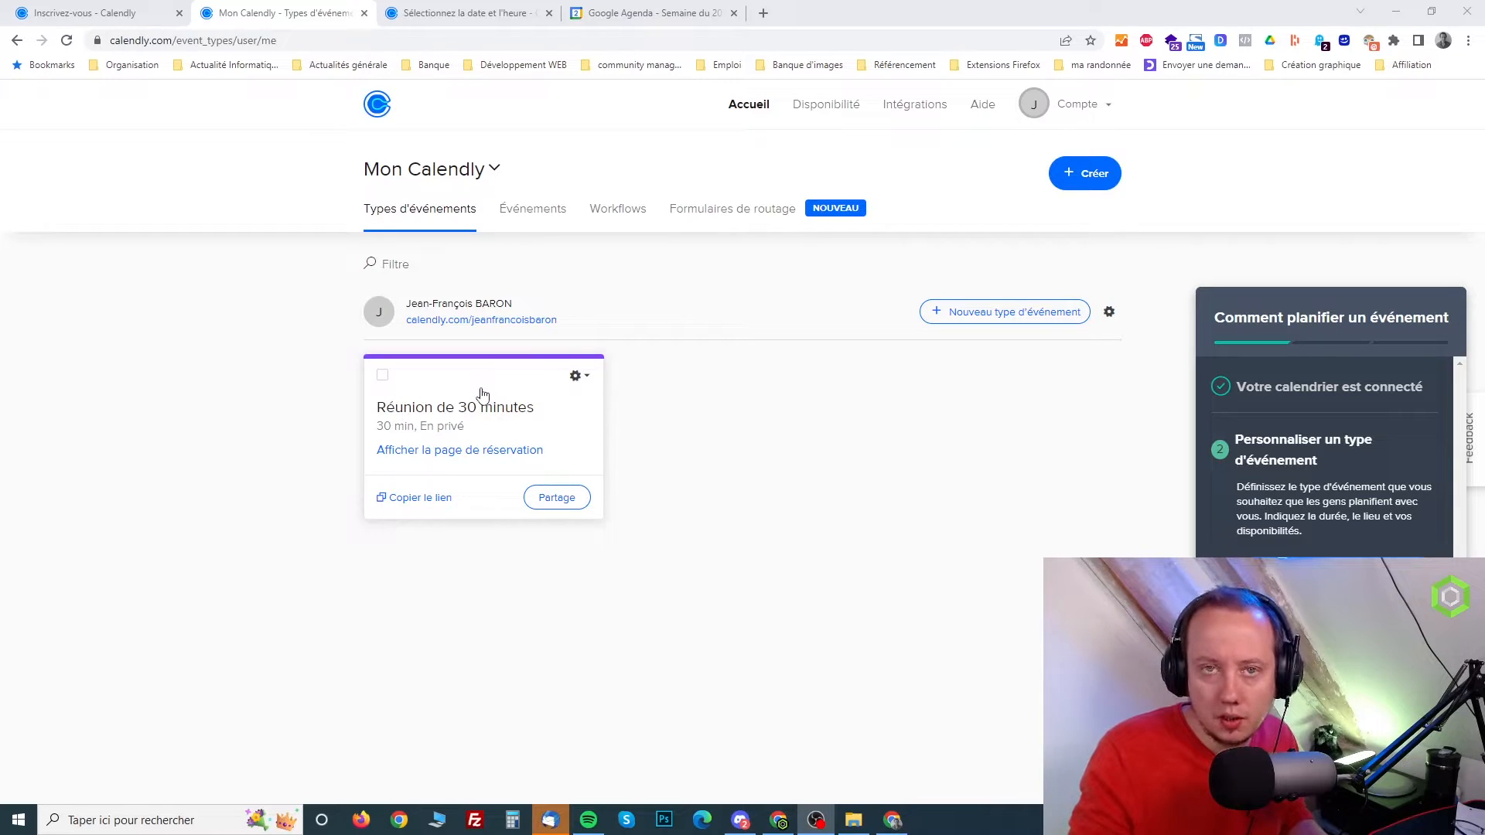
{"action": "left_click", "coordinate": [580, 379]}
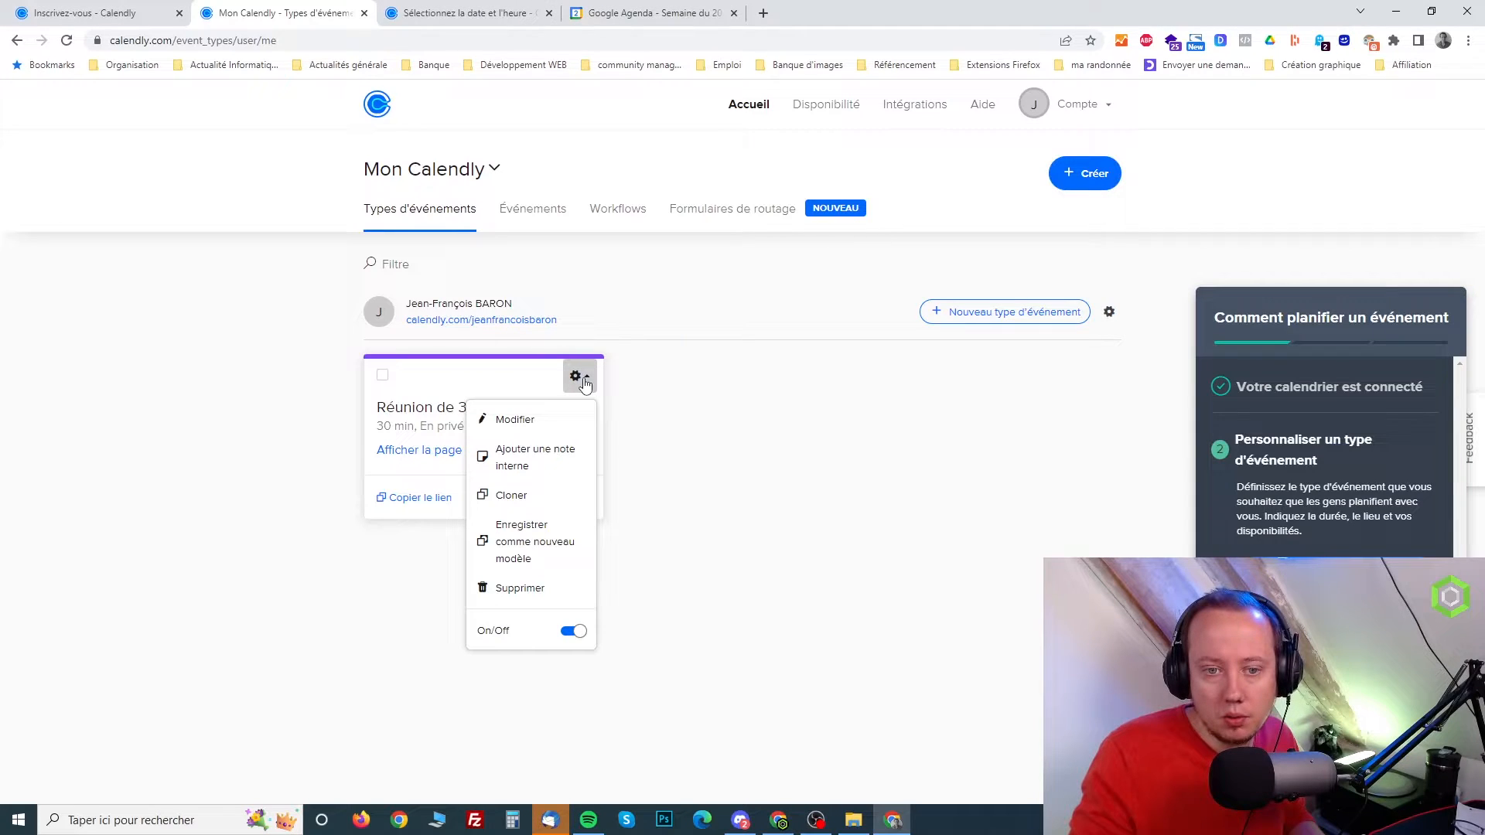
{"action": "left_click", "coordinate": [524, 424]}
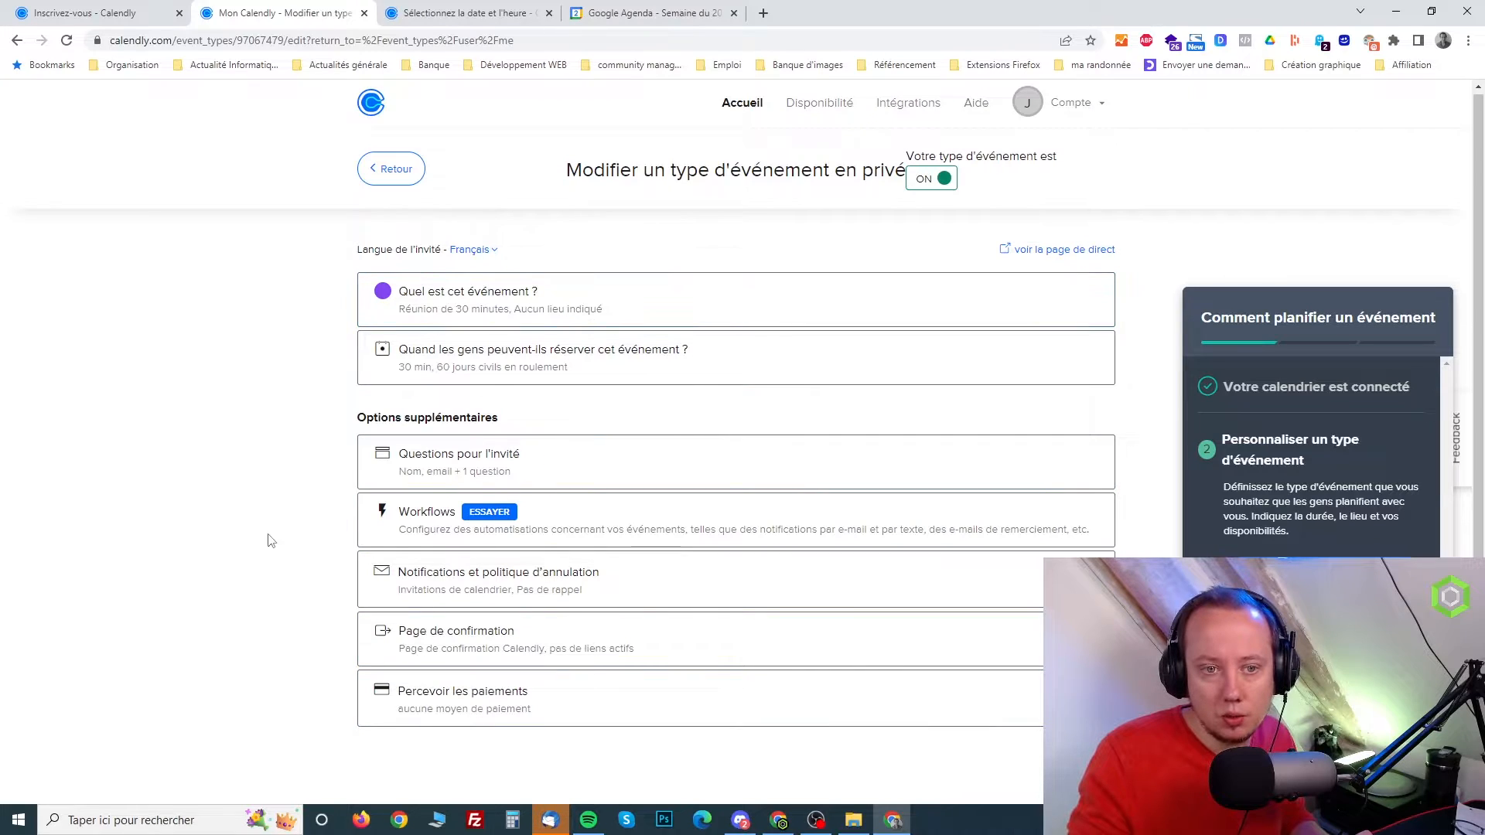
{"action": "left_click", "coordinate": [495, 294]}
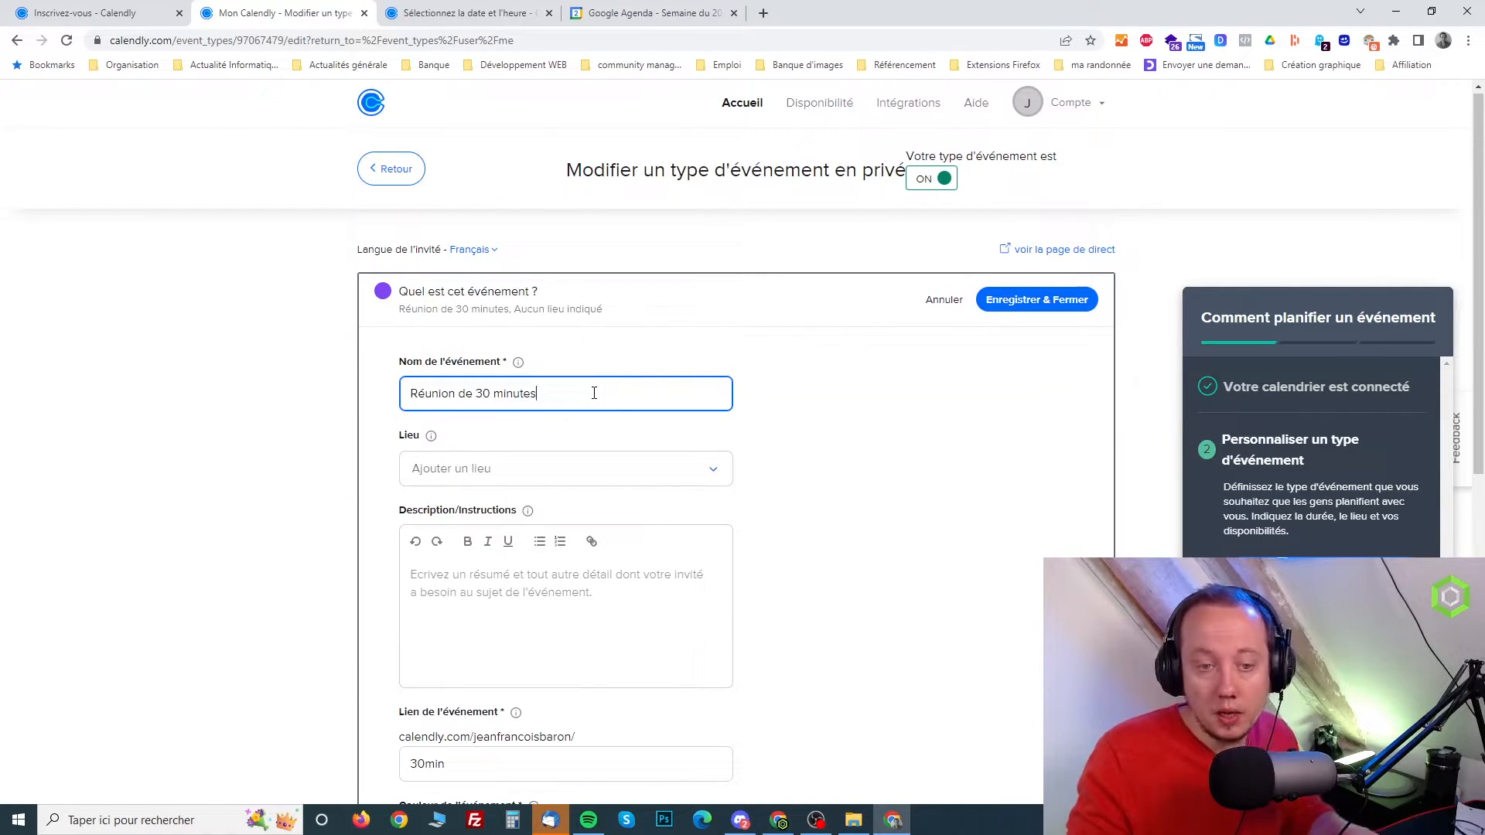
{"action": "left_click_drag", "start_coordinate": [456, 392], "coordinate": [419, 394]}
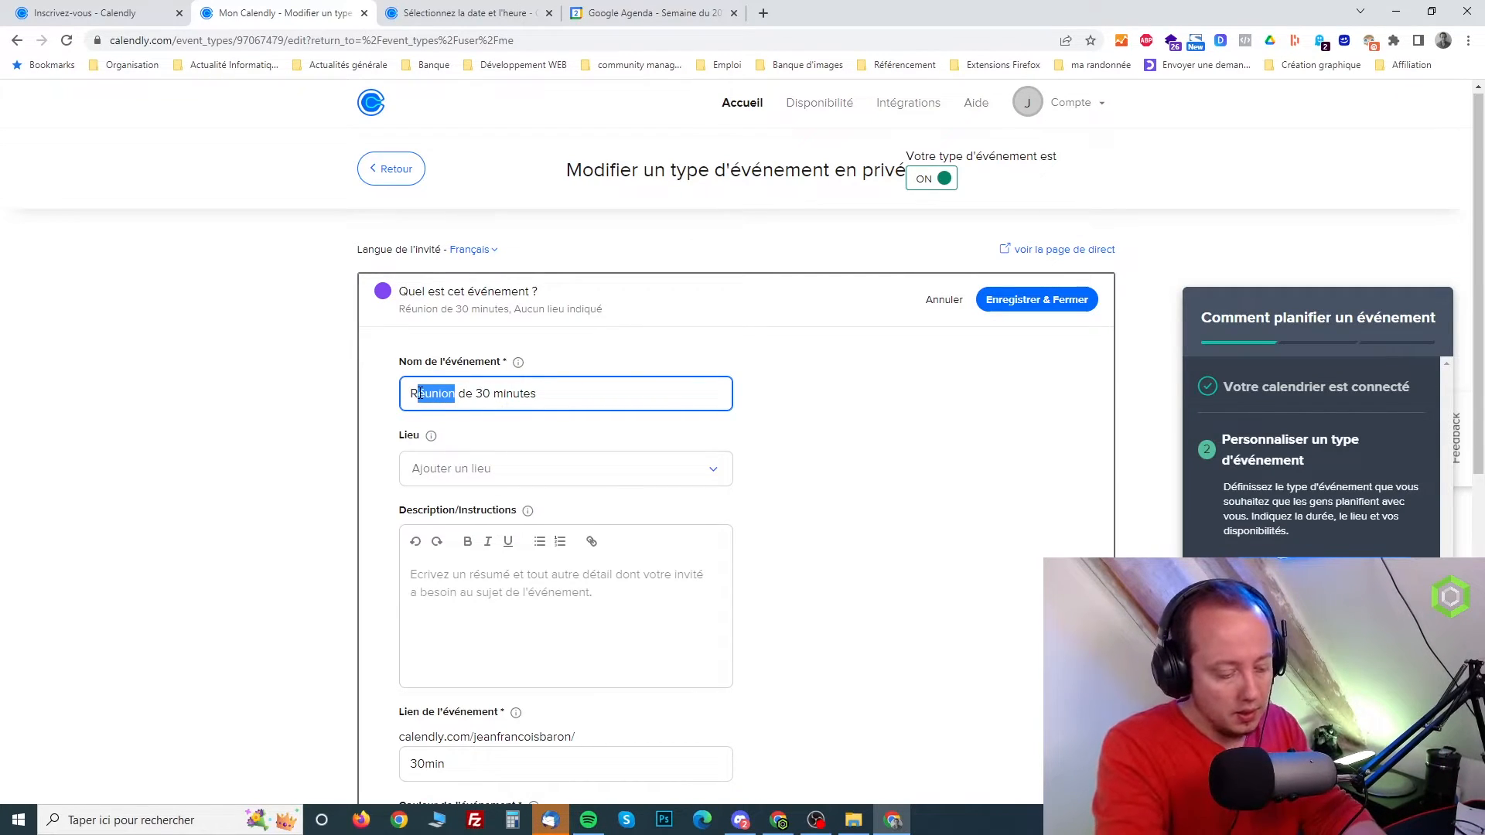
{"action": "type", "text": "endez-vous"}
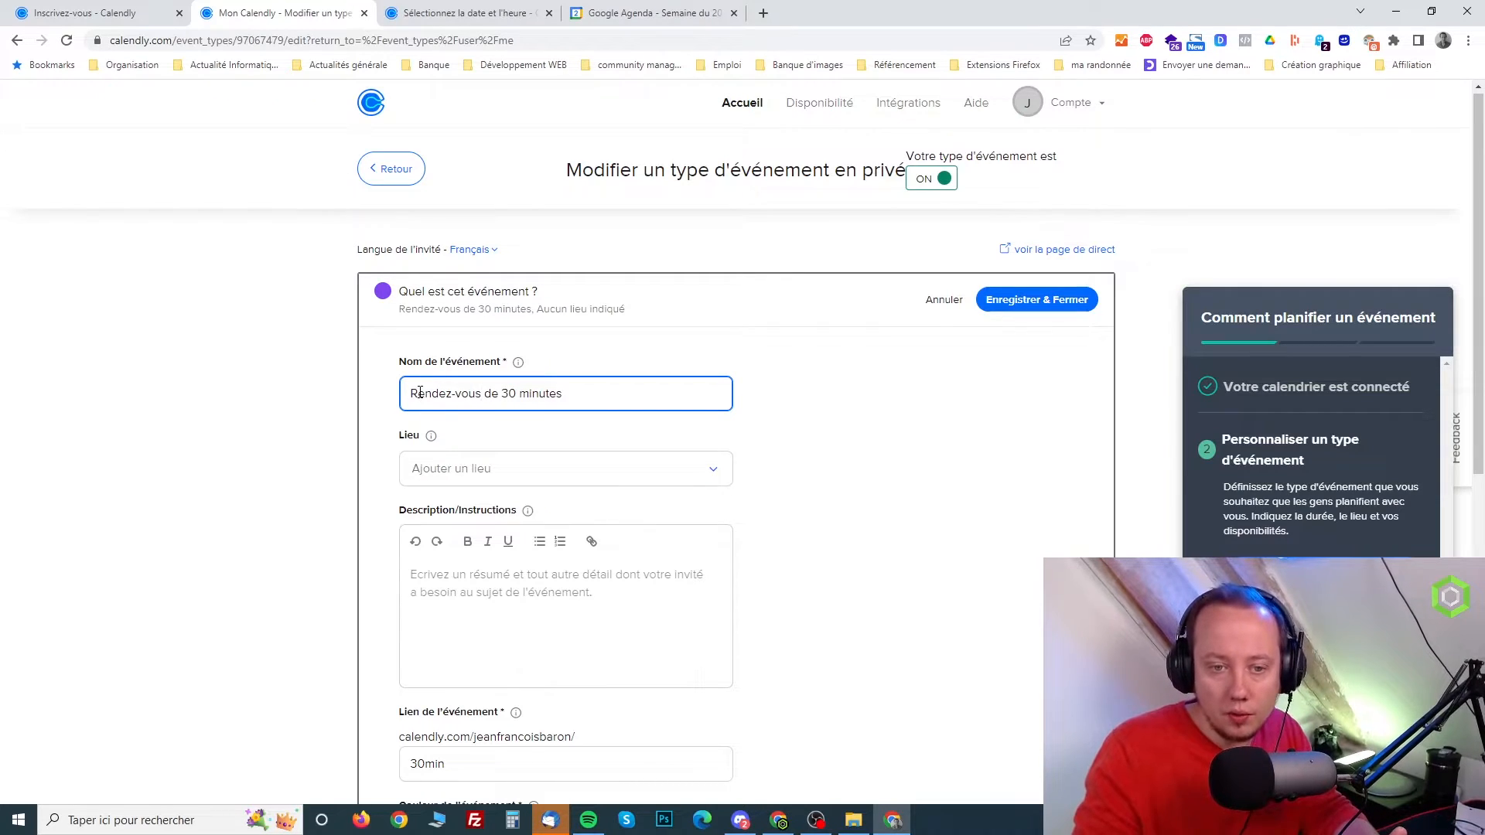
Review the event type's link, colour and available location options, leaving the location unset
{"action": "scroll", "coordinate": [423, 469], "scroll_direction": "down", "scroll_amount": 1}
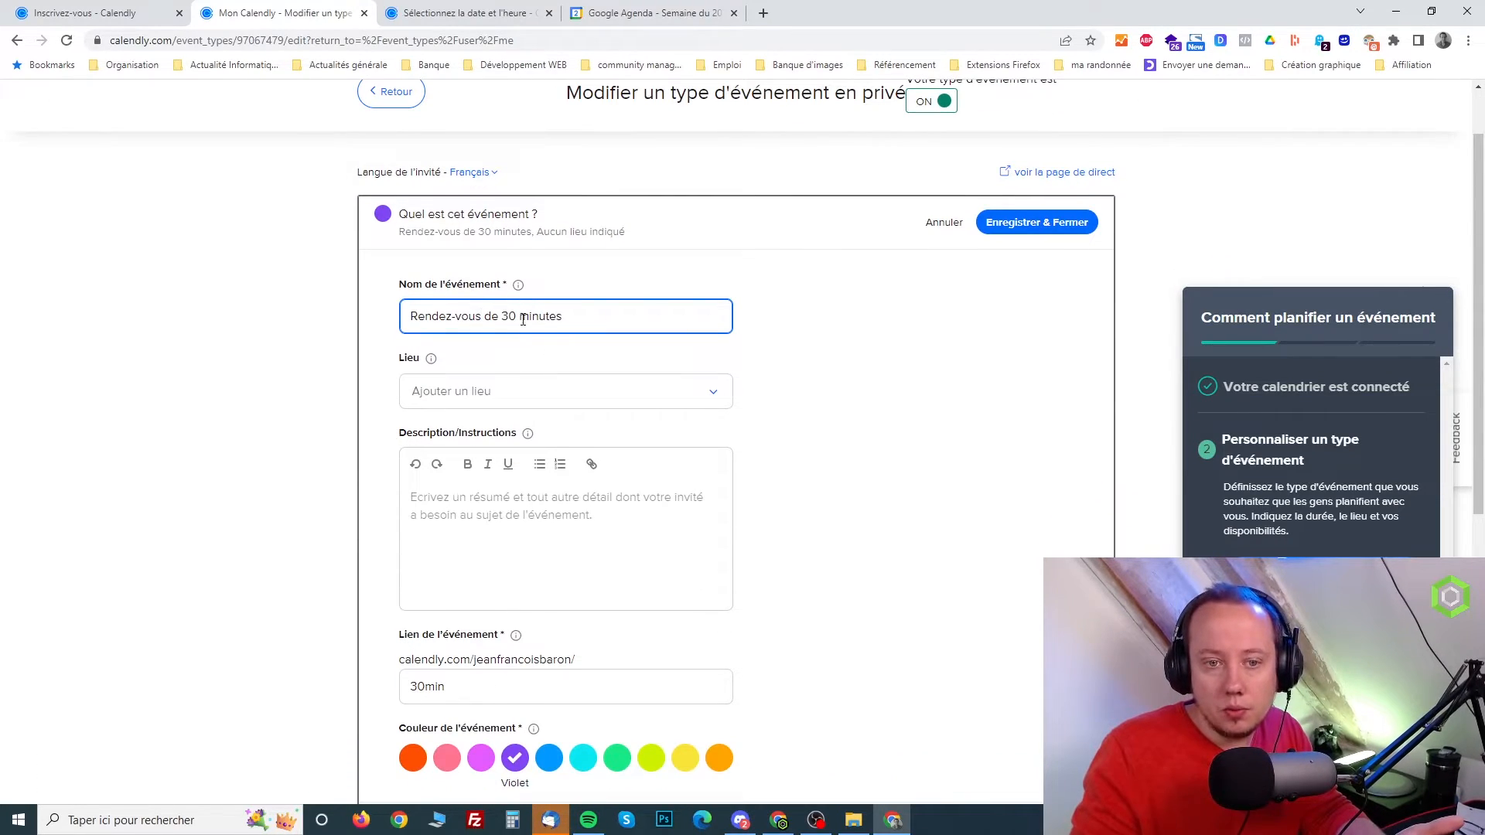
{"action": "scroll", "coordinate": [476, 499], "scroll_direction": "down", "scroll_amount": 1}
{"action": "scroll", "coordinate": [474, 502], "scroll_direction": "down", "scroll_amount": 1}
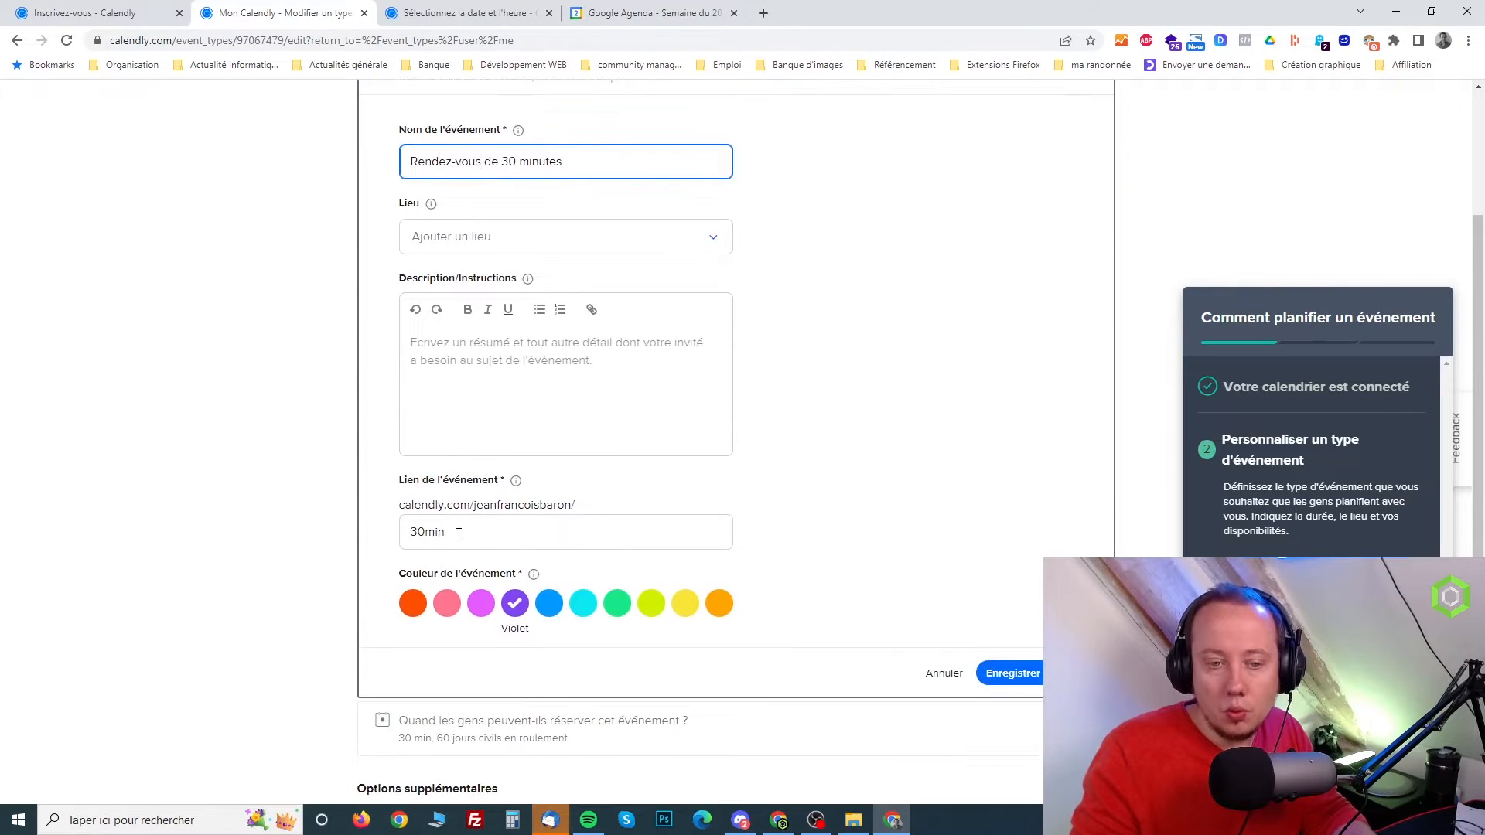
{"action": "left_click_drag", "start_coordinate": [447, 532], "coordinate": [389, 533]}
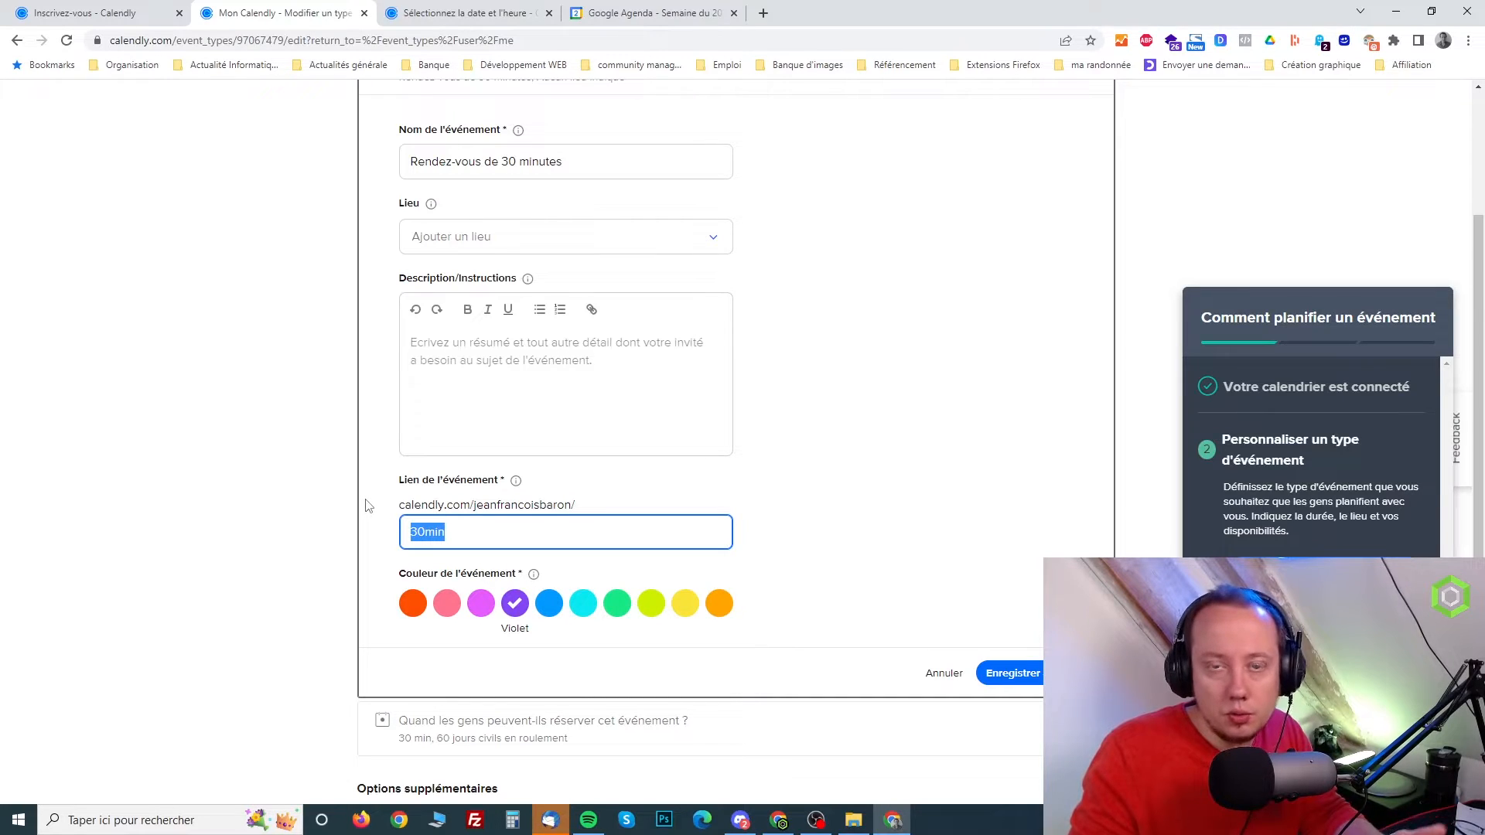
{"action": "scroll", "coordinate": [379, 481], "scroll_direction": "up", "scroll_amount": 1}
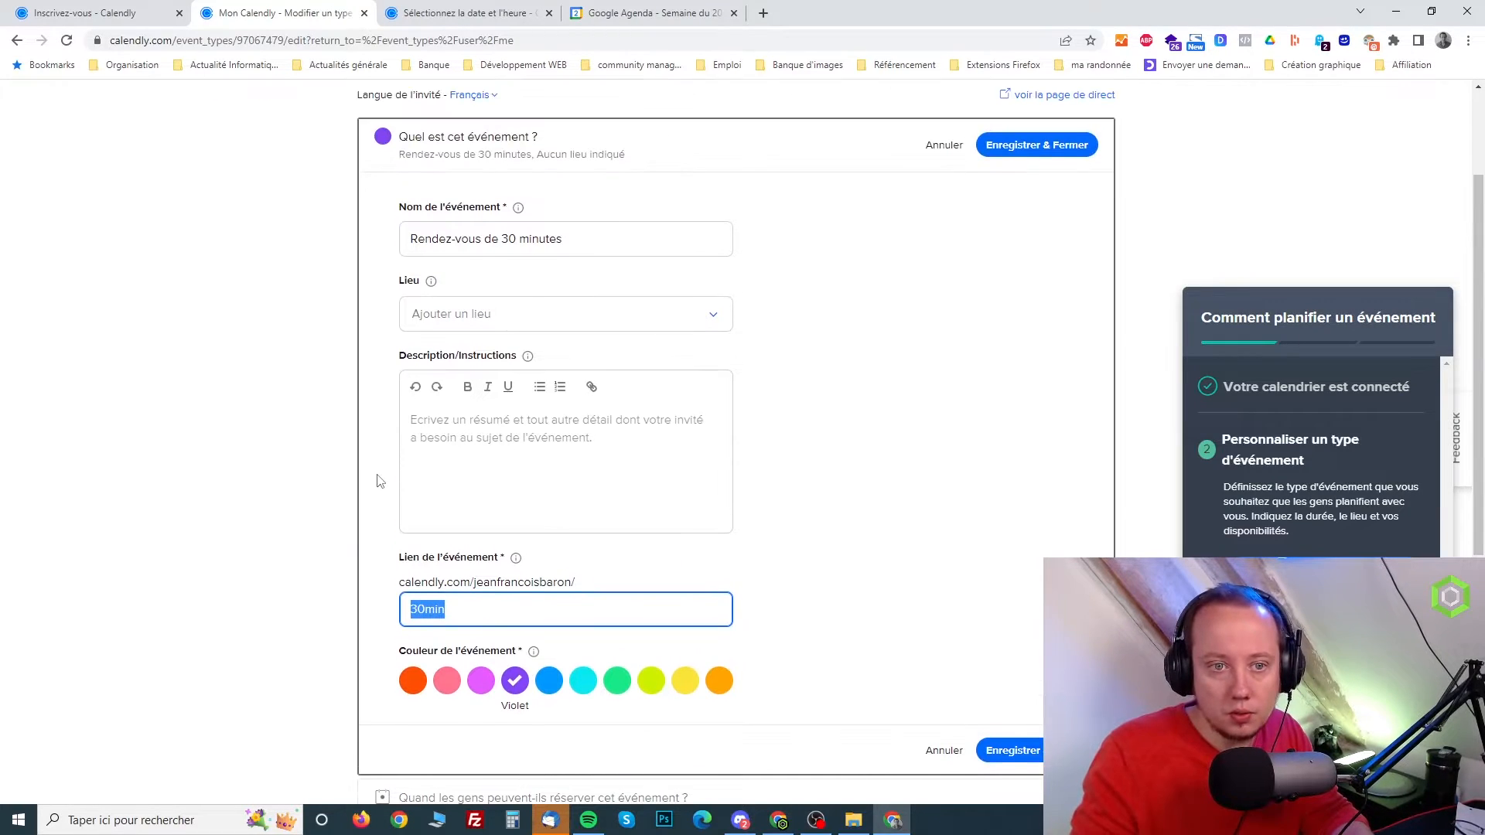
{"action": "scroll", "coordinate": [379, 481], "scroll_direction": "up", "scroll_amount": 1}
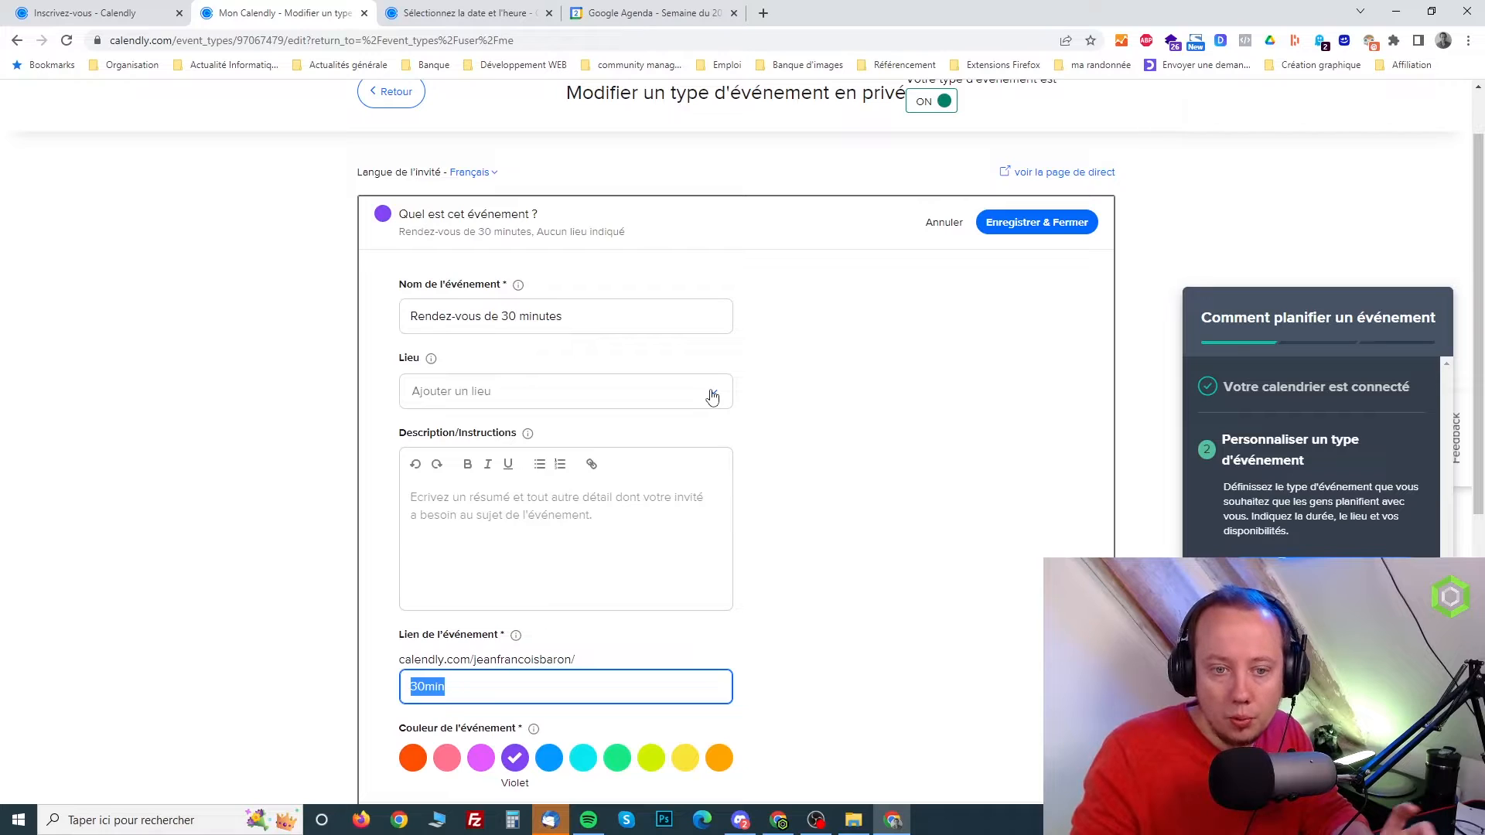
{"action": "left_click", "coordinate": [713, 397]}
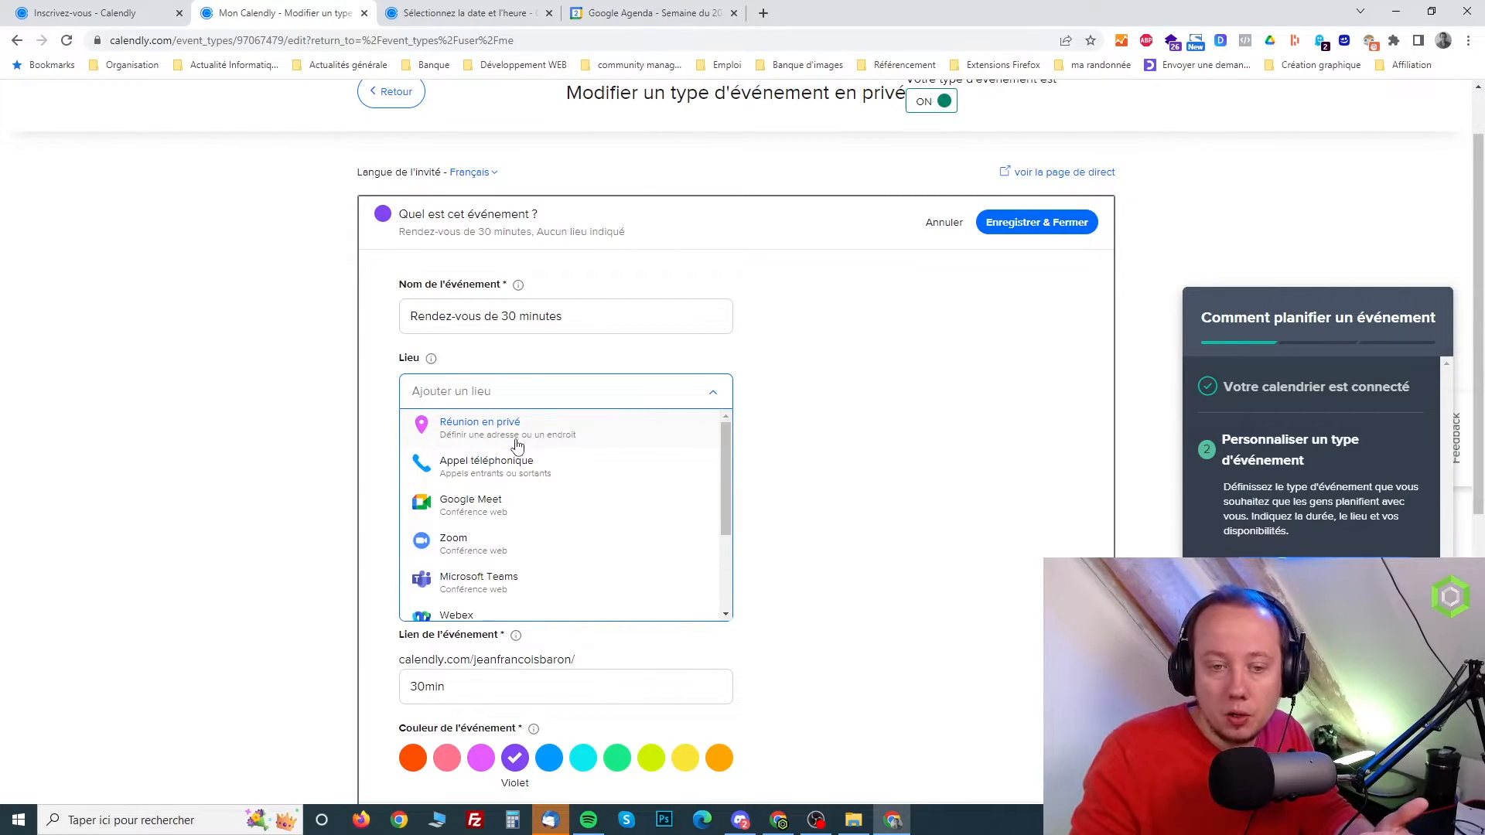
{"action": "scroll", "coordinate": [517, 447], "scroll_direction": "down", "scroll_amount": 1}
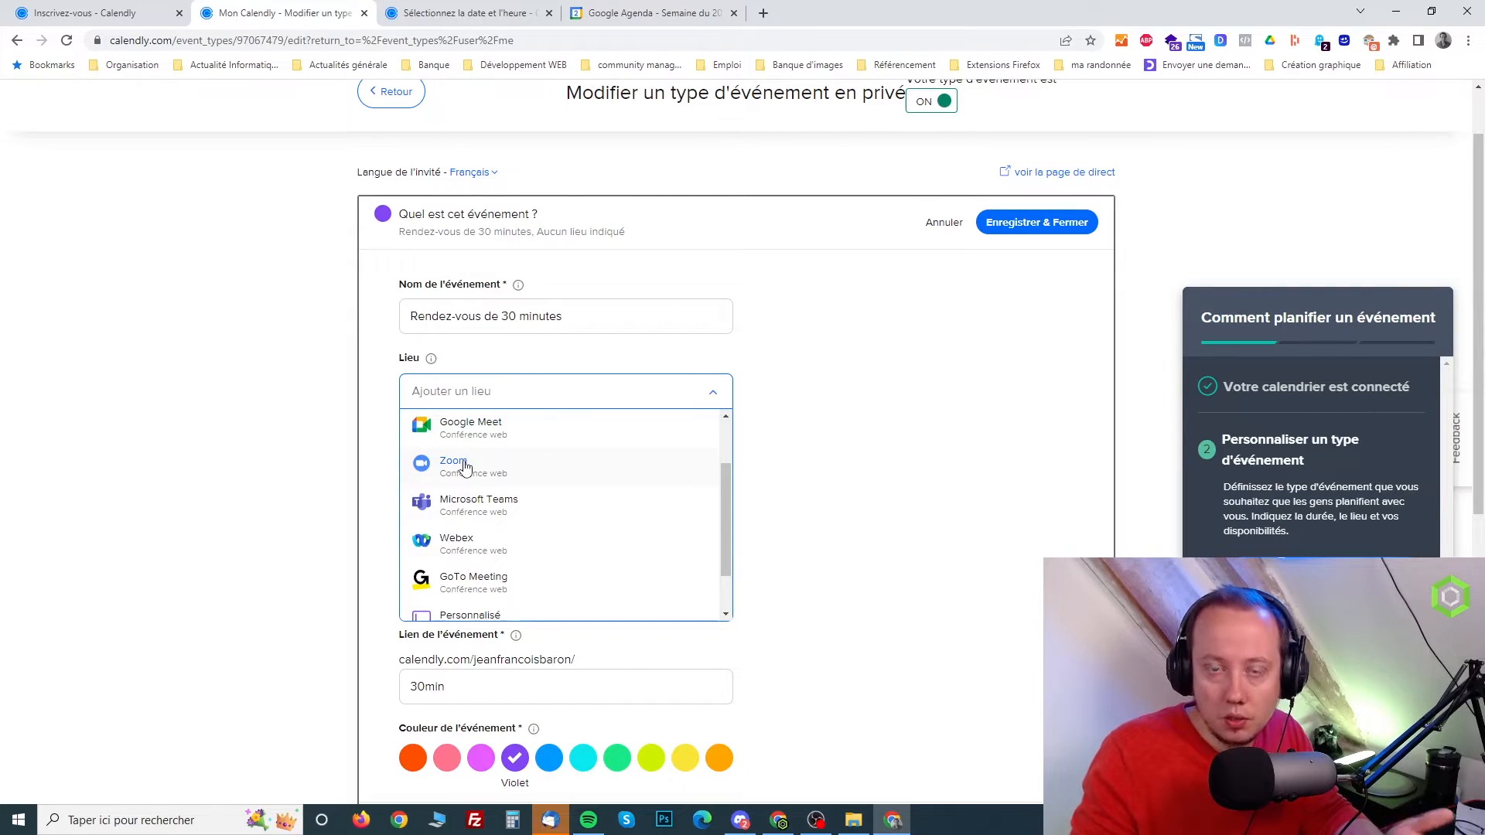
{"action": "scroll", "coordinate": [466, 467], "scroll_direction": "up", "scroll_amount": 1}
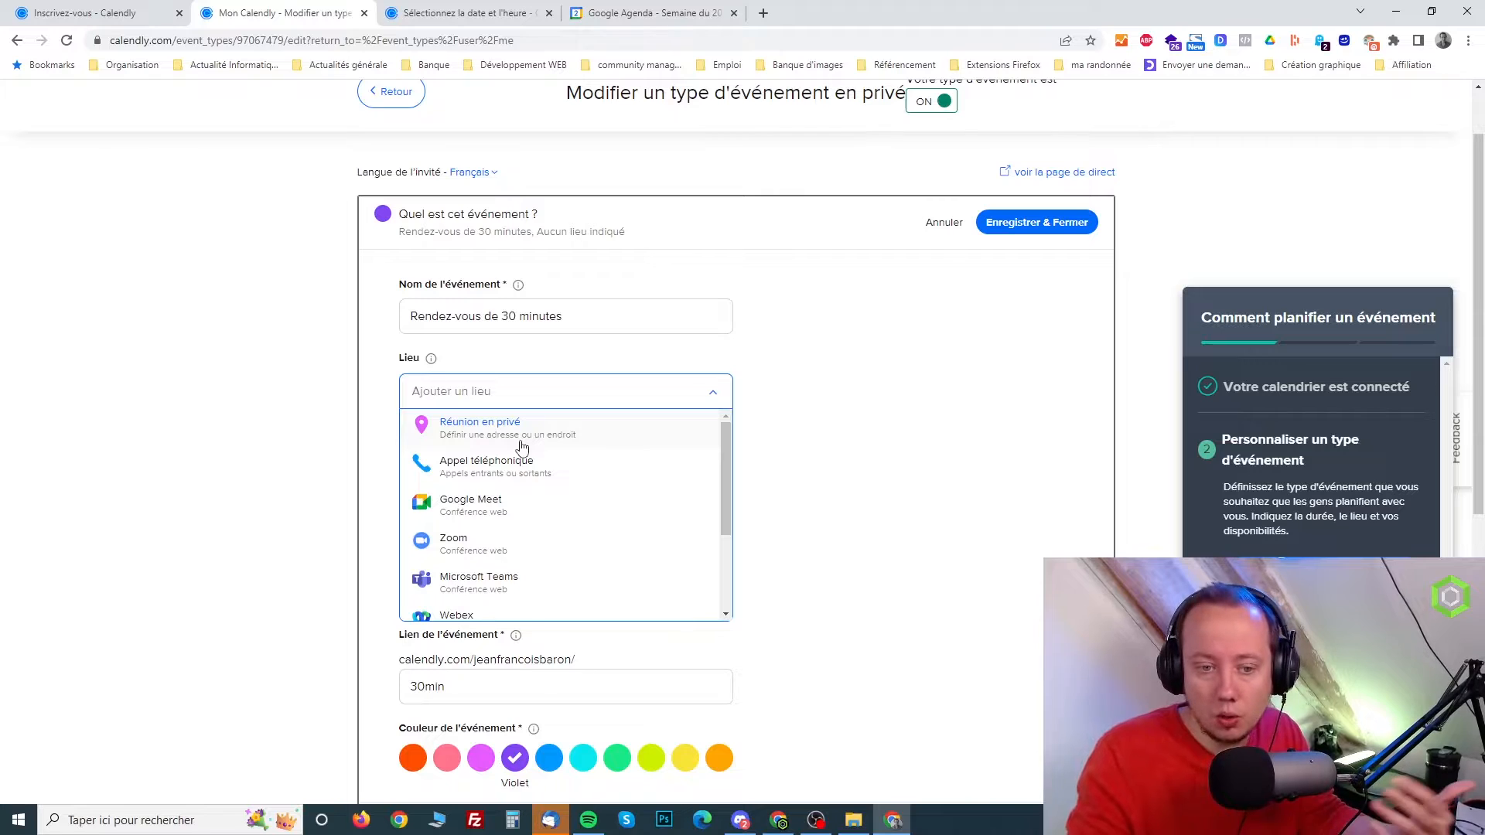
{"action": "scroll", "coordinate": [534, 445], "scroll_direction": "down", "scroll_amount": 2}
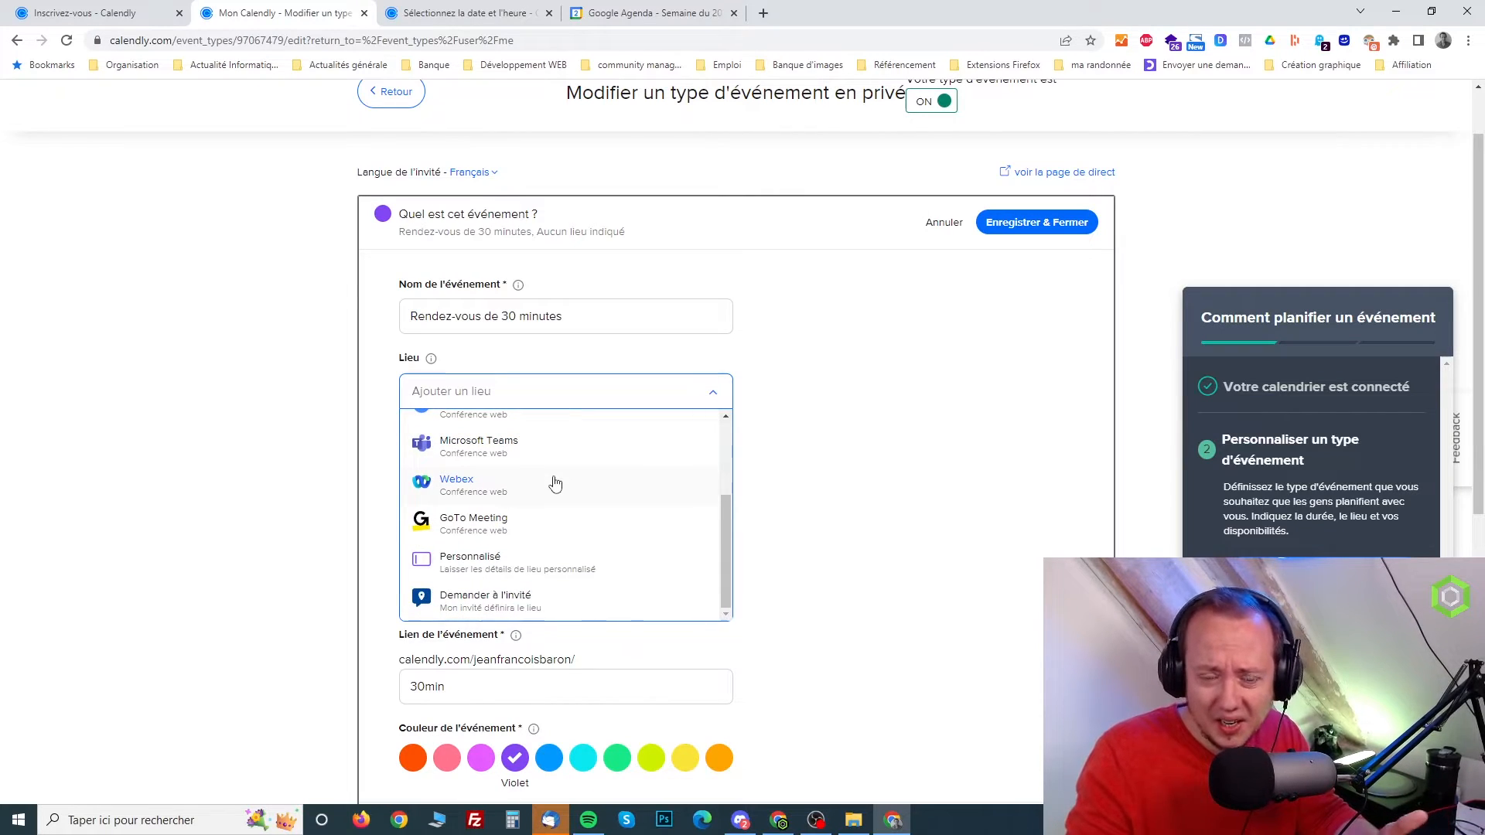
{"action": "left_click", "coordinate": [352, 327]}
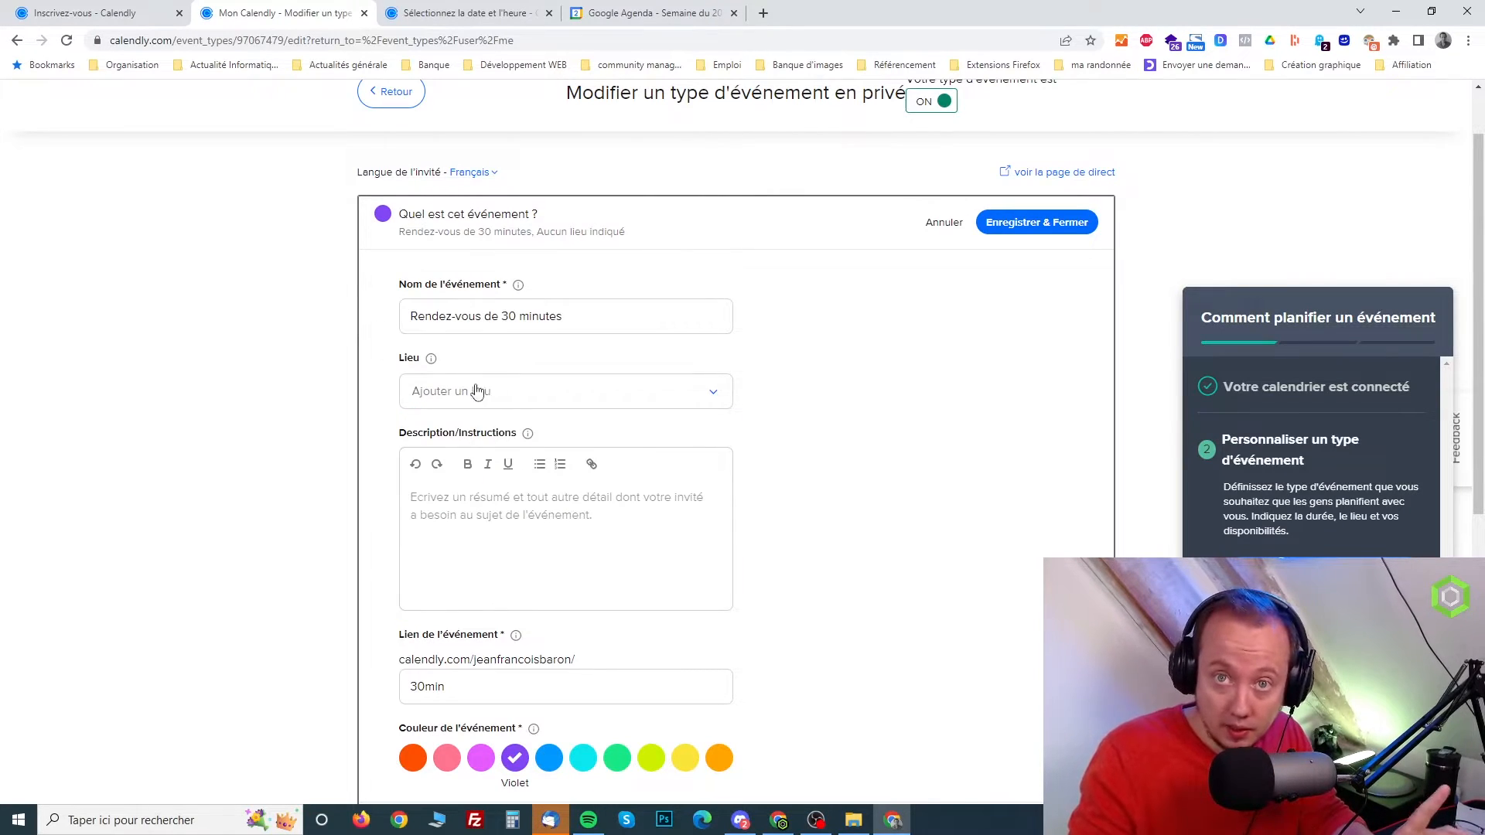
Check the empty description field, cancel editing the event details and discard the unsaved changes
{"action": "left_click", "coordinate": [447, 508]}
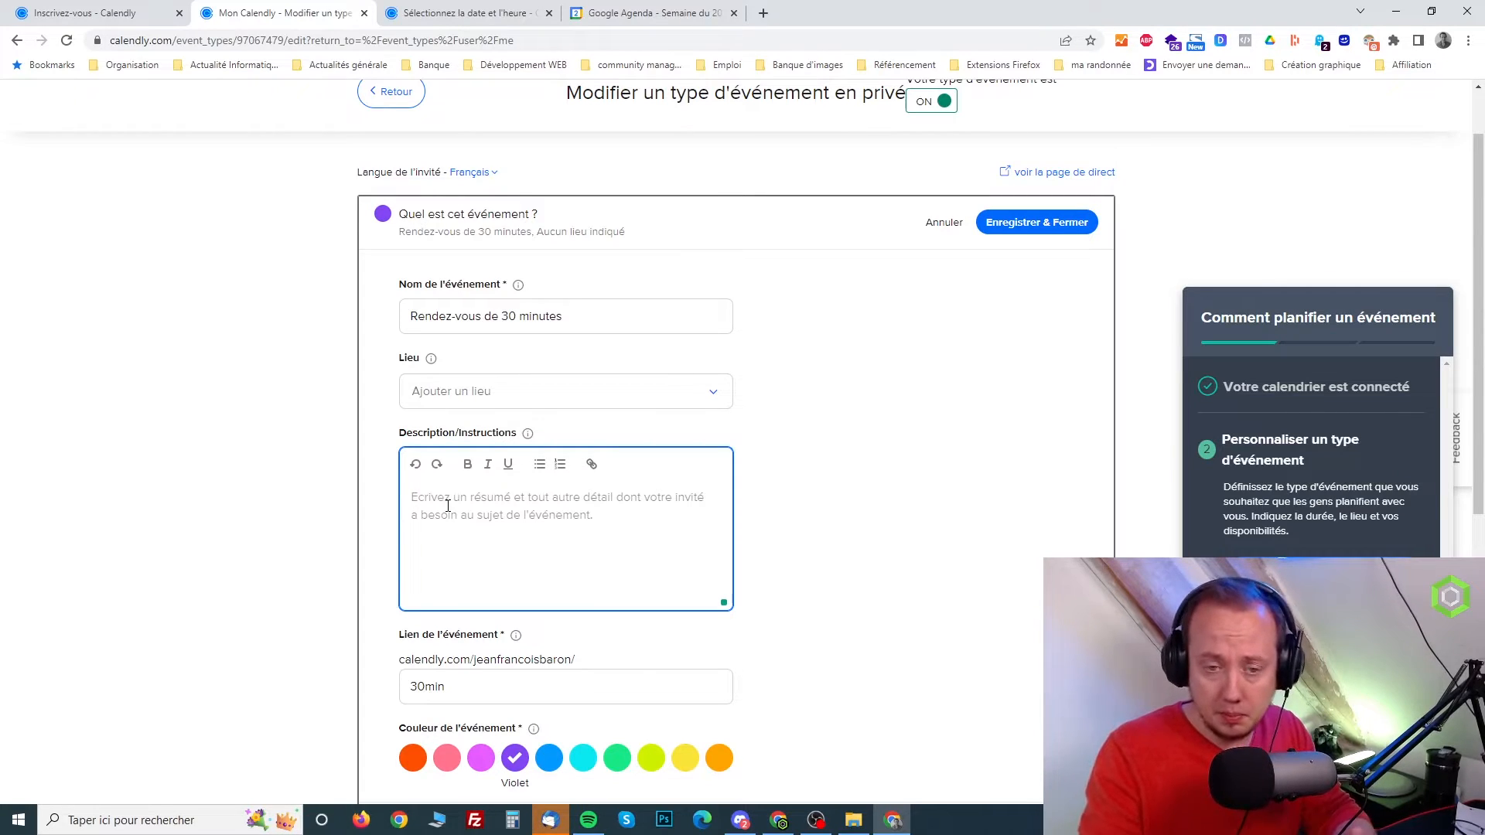
{"action": "scroll", "coordinate": [454, 509], "scroll_direction": "down", "scroll_amount": 1}
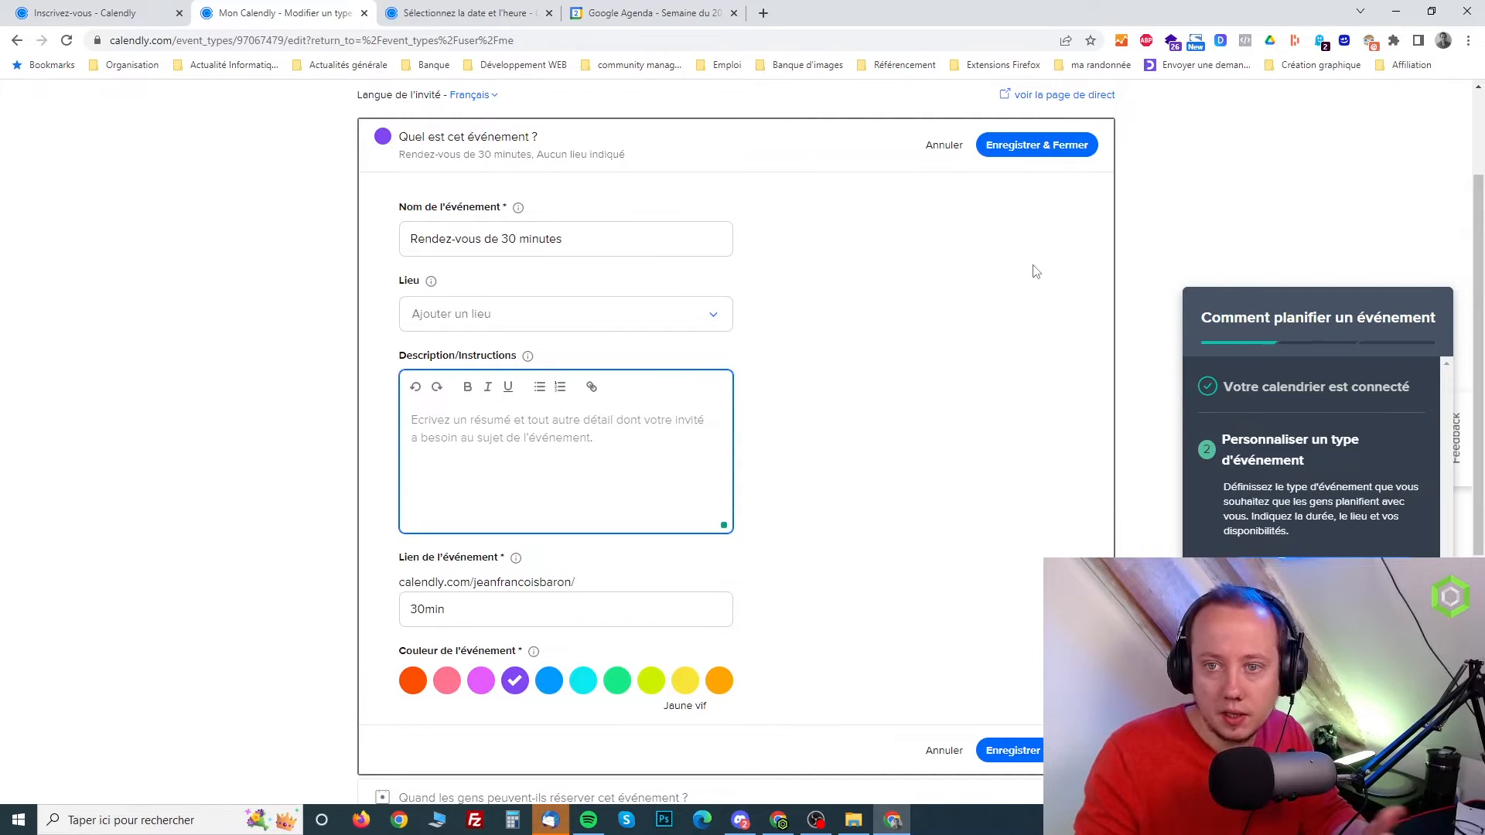
{"action": "left_click", "coordinate": [931, 154]}
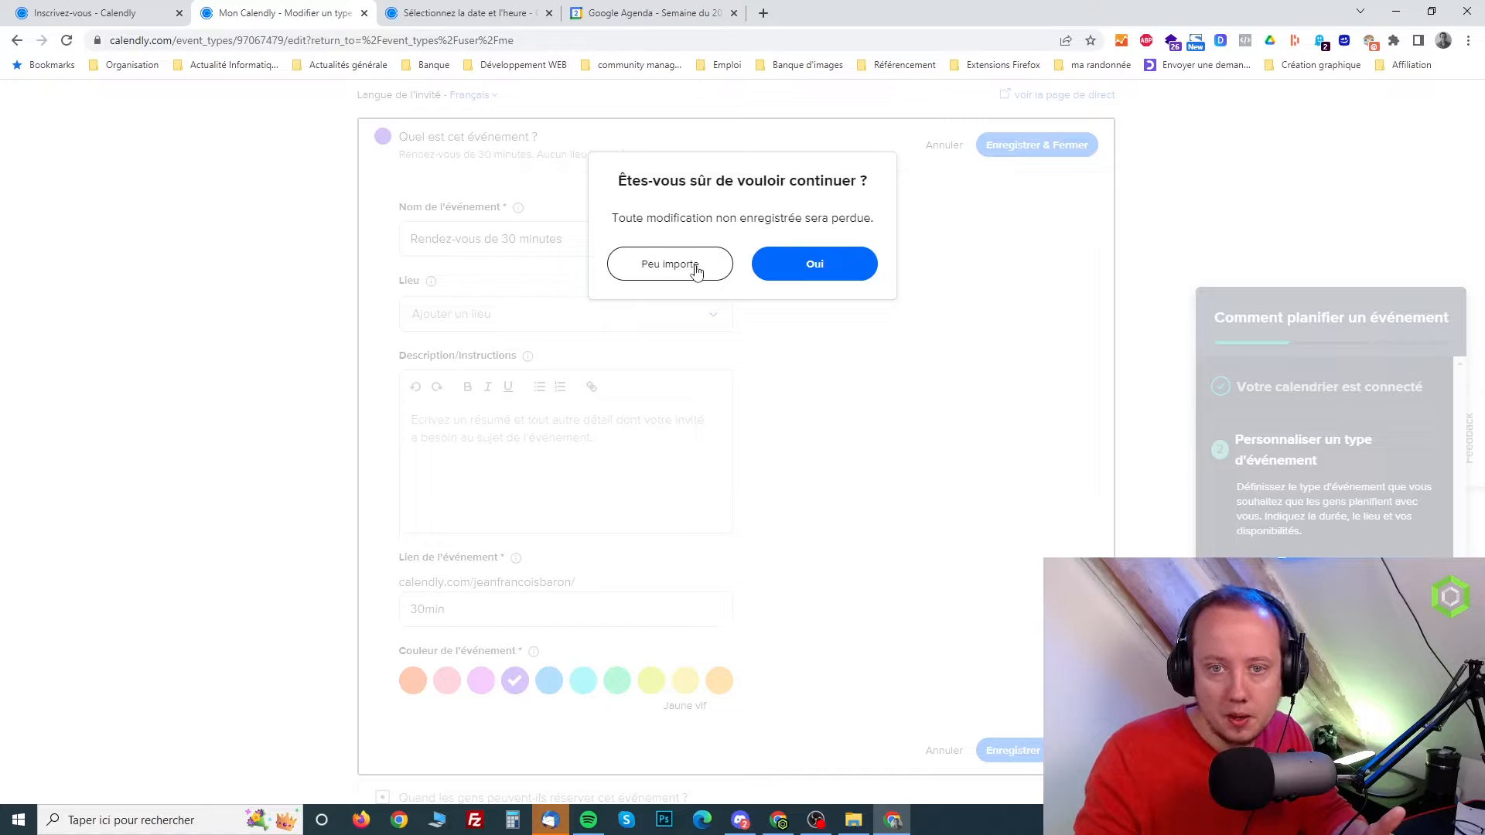
{"action": "left_click", "coordinate": [836, 269]}
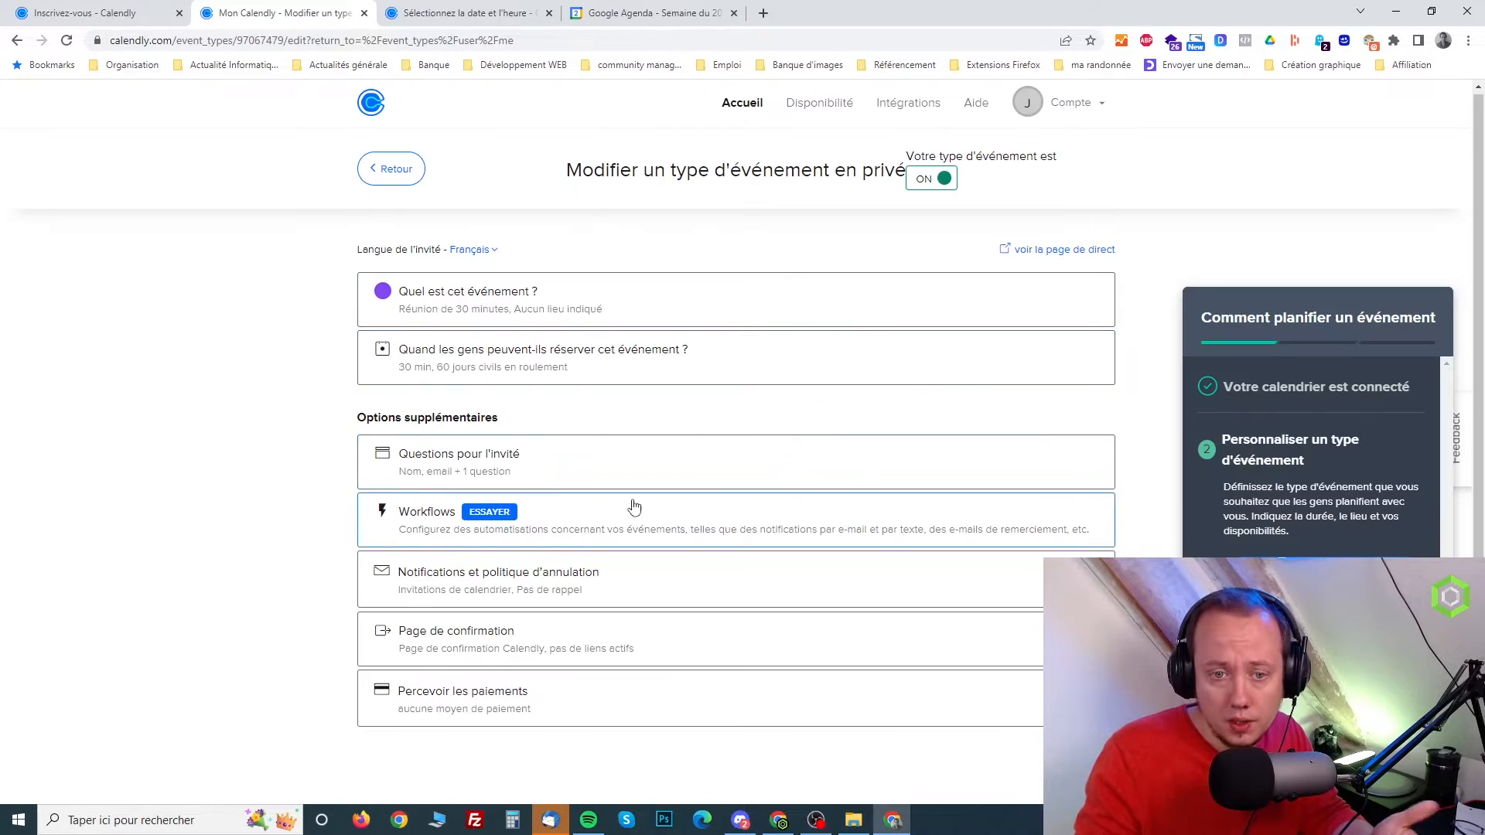
Open the event's booking availability settings and examine the date range and duration choices
{"action": "left_click", "coordinate": [570, 365]}
{"action": "scroll", "coordinate": [727, 418], "scroll_direction": "down", "scroll_amount": 2}
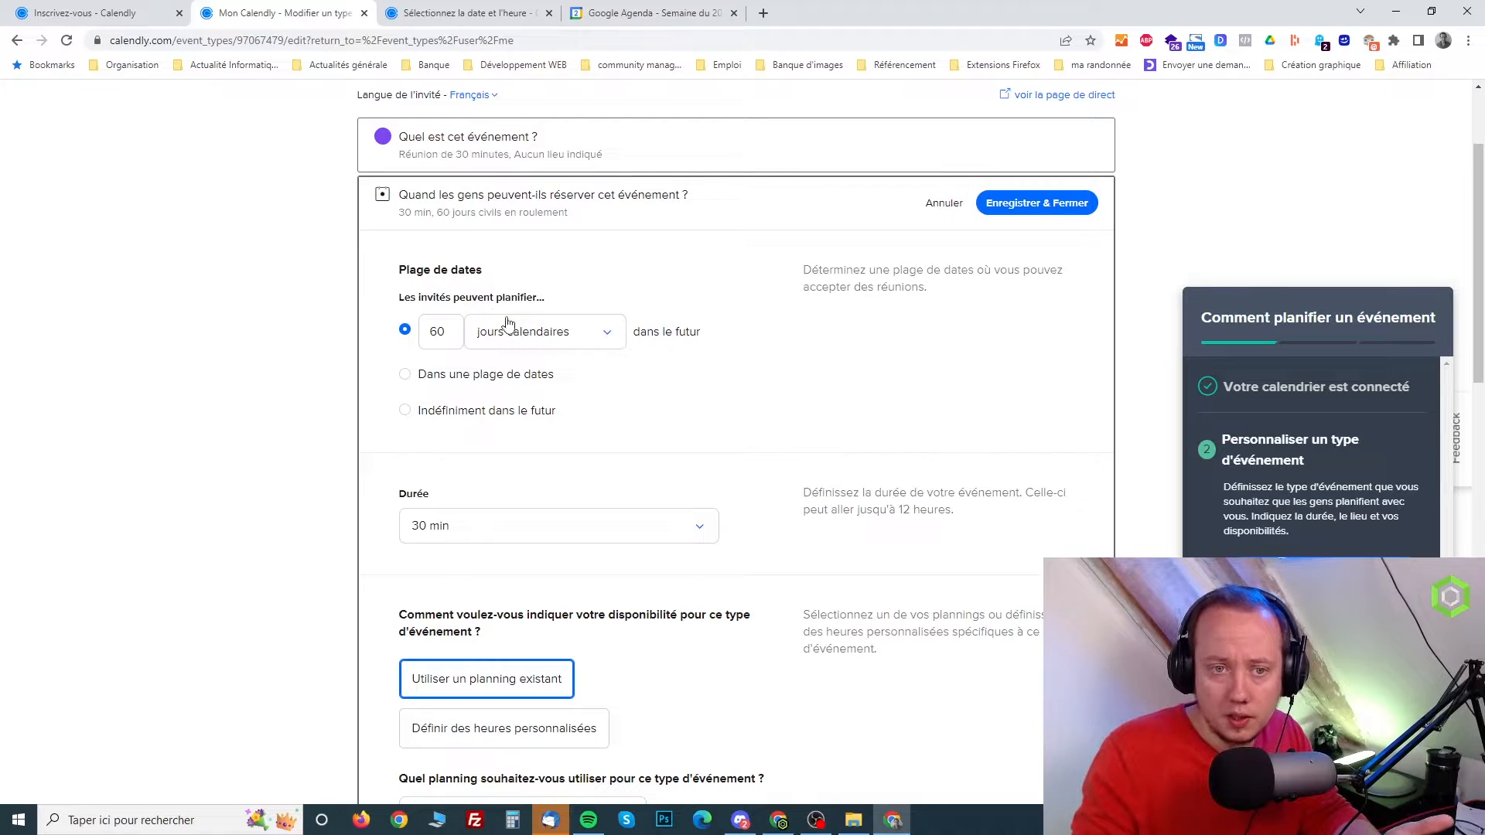
{"action": "scroll", "coordinate": [474, 264], "scroll_direction": "down", "scroll_amount": 2}
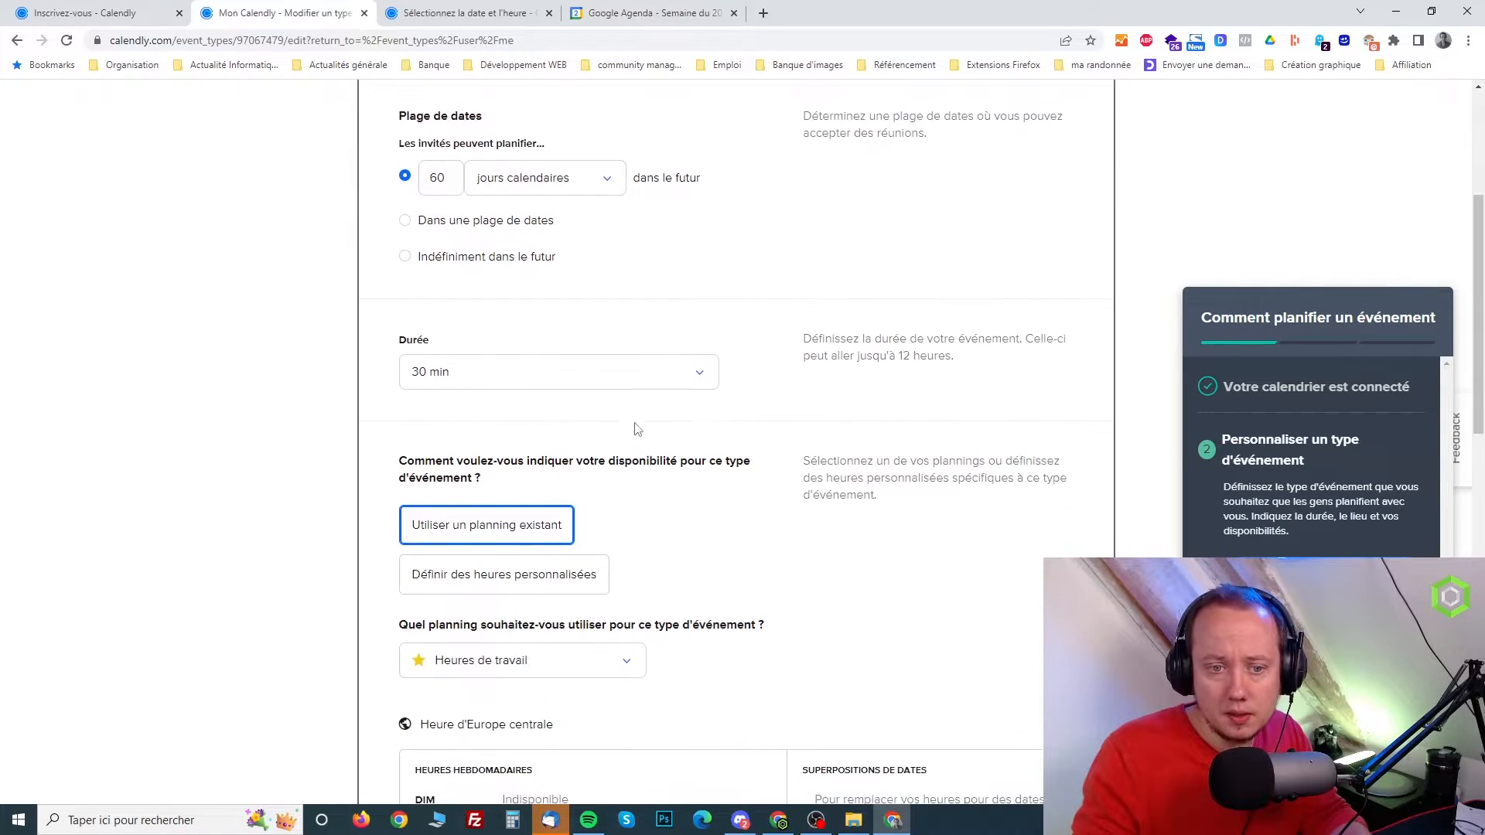
{"action": "left_click", "coordinate": [633, 387]}
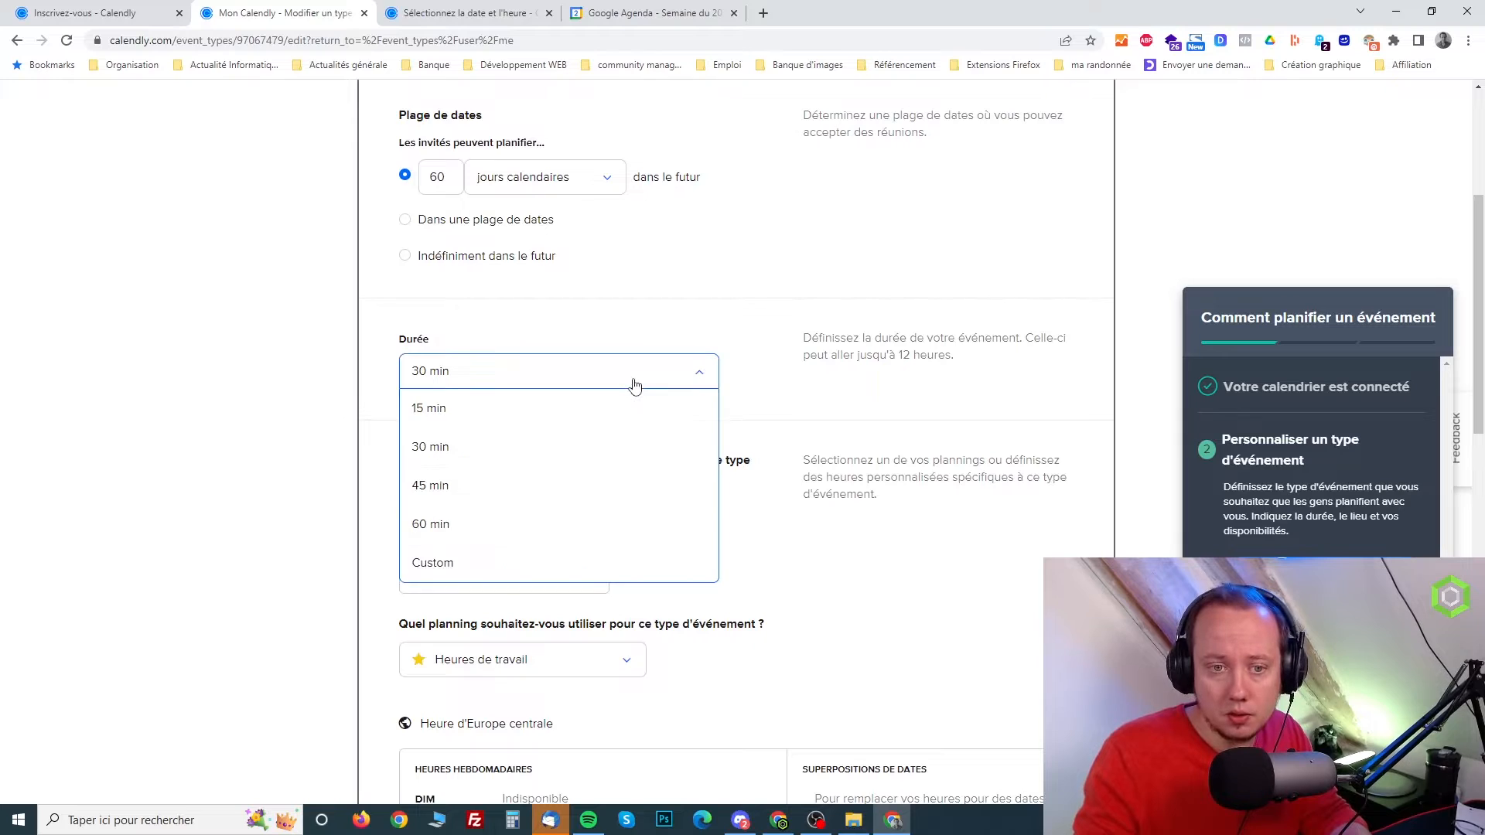
{"action": "left_click", "coordinate": [295, 522]}
Examine the event's existing schedule, time zone, weekly hours and before/after buffer options, and close the section without saving
{"action": "scroll", "coordinate": [673, 504], "scroll_direction": "down", "scroll_amount": 1}
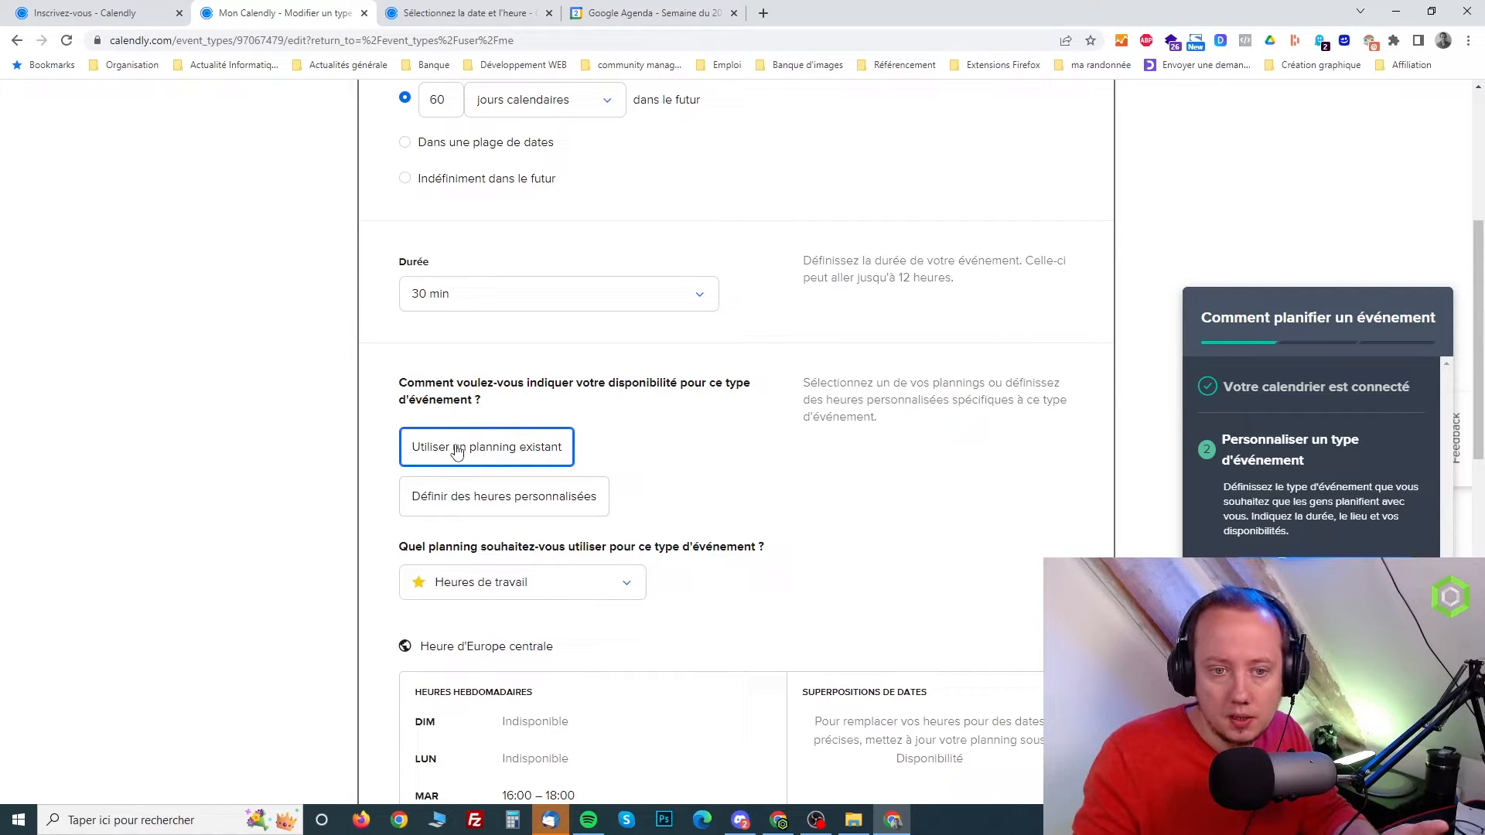
{"action": "scroll", "coordinate": [626, 434], "scroll_direction": "down", "scroll_amount": 1}
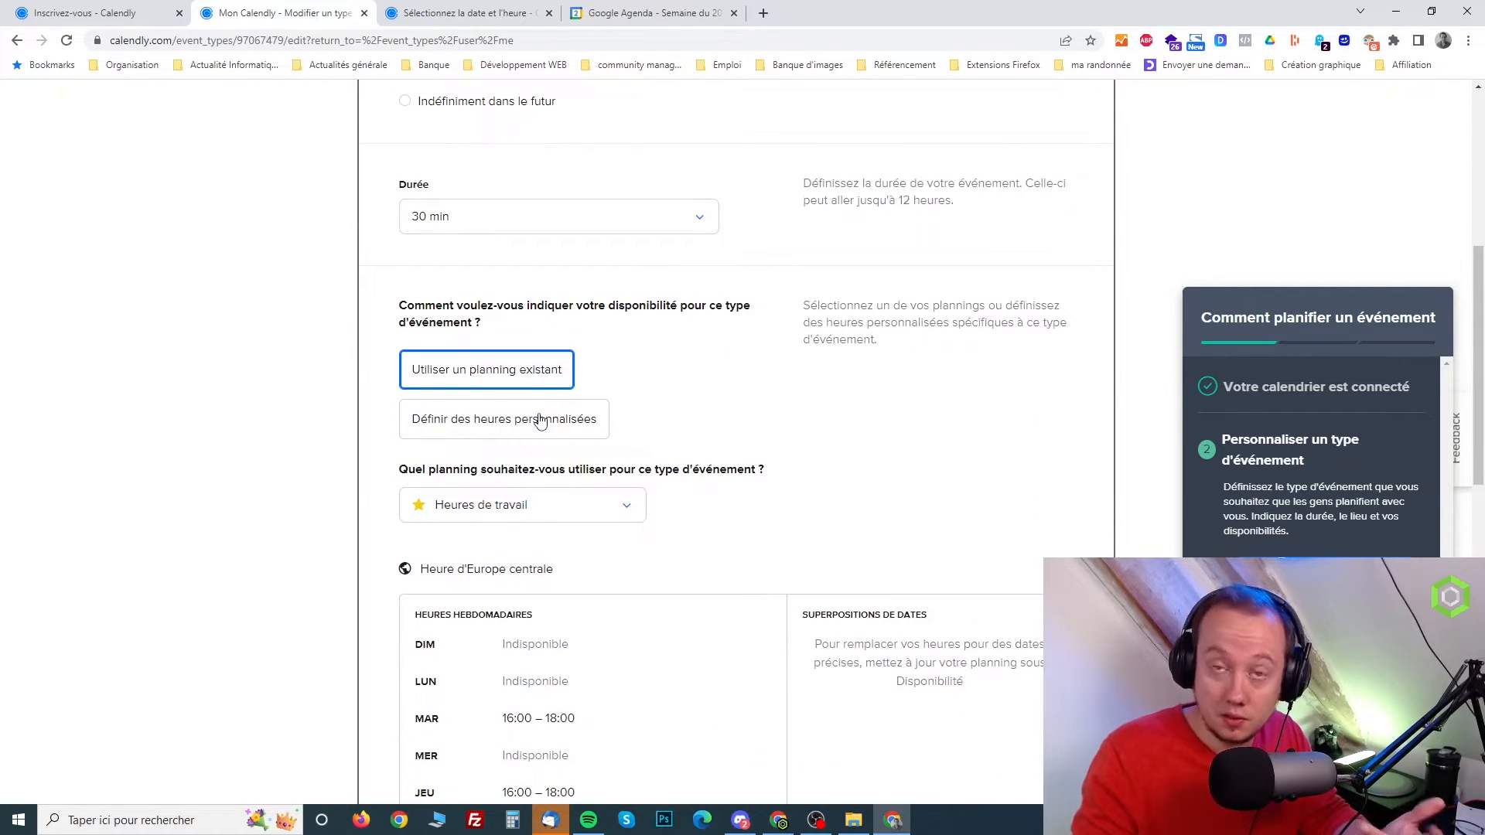
{"action": "scroll", "coordinate": [862, 407], "scroll_direction": "down", "scroll_amount": 1}
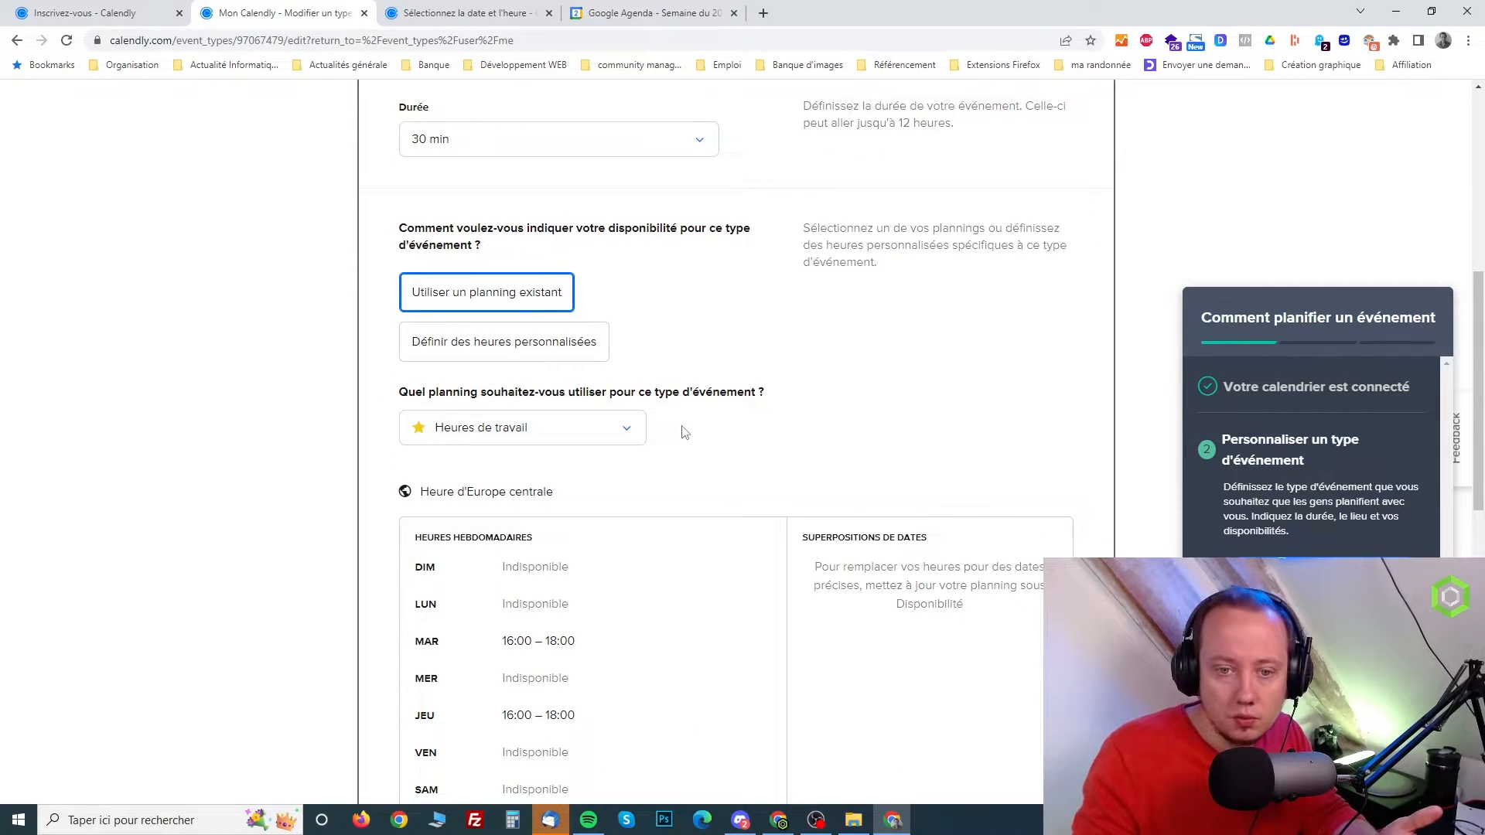
{"action": "left_click", "coordinate": [583, 428]}
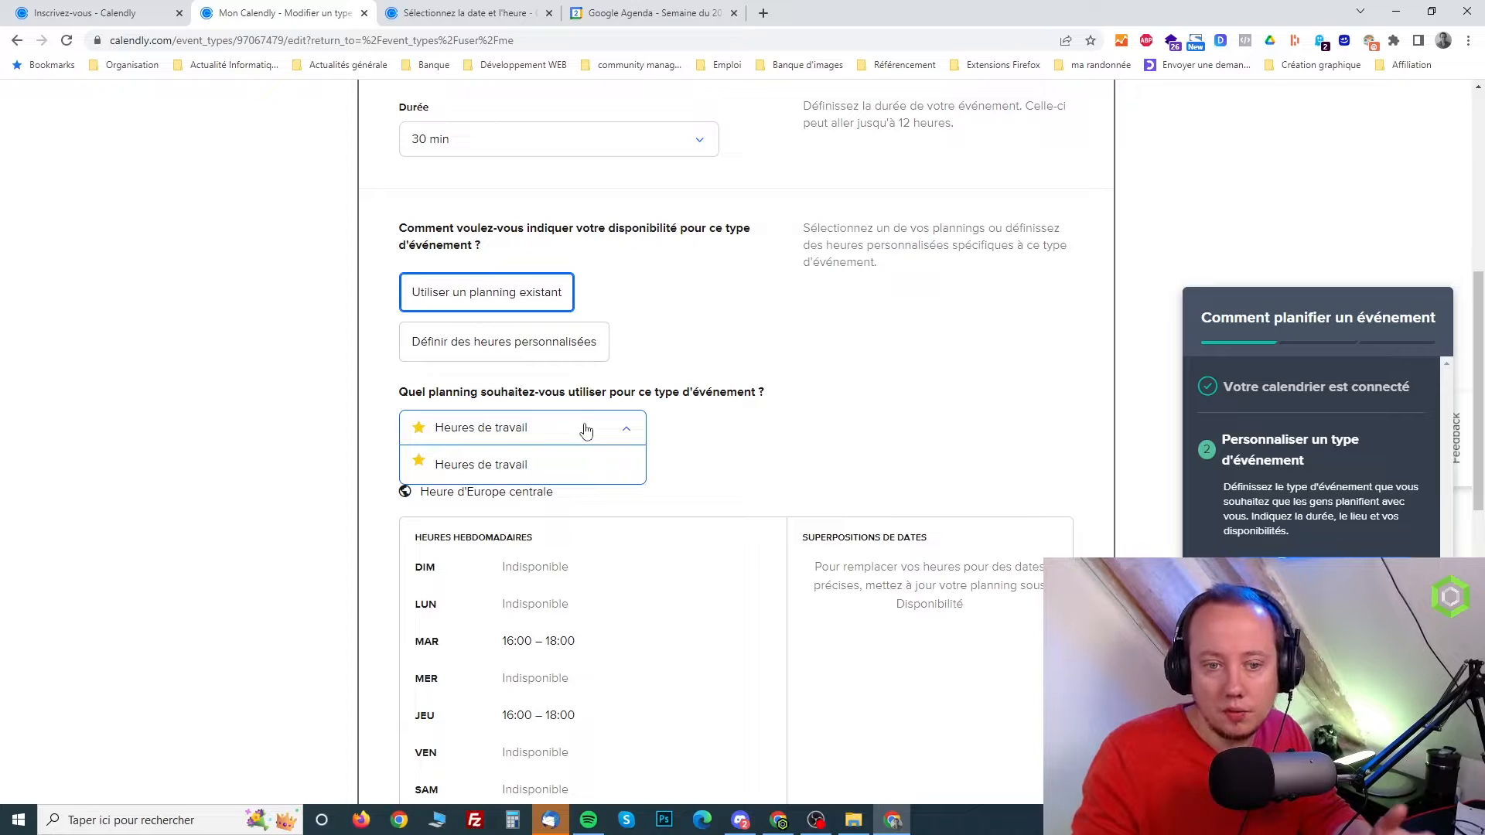
{"action": "left_click", "coordinate": [764, 421]}
{"action": "scroll", "coordinate": [764, 422], "scroll_direction": "down", "scroll_amount": 3}
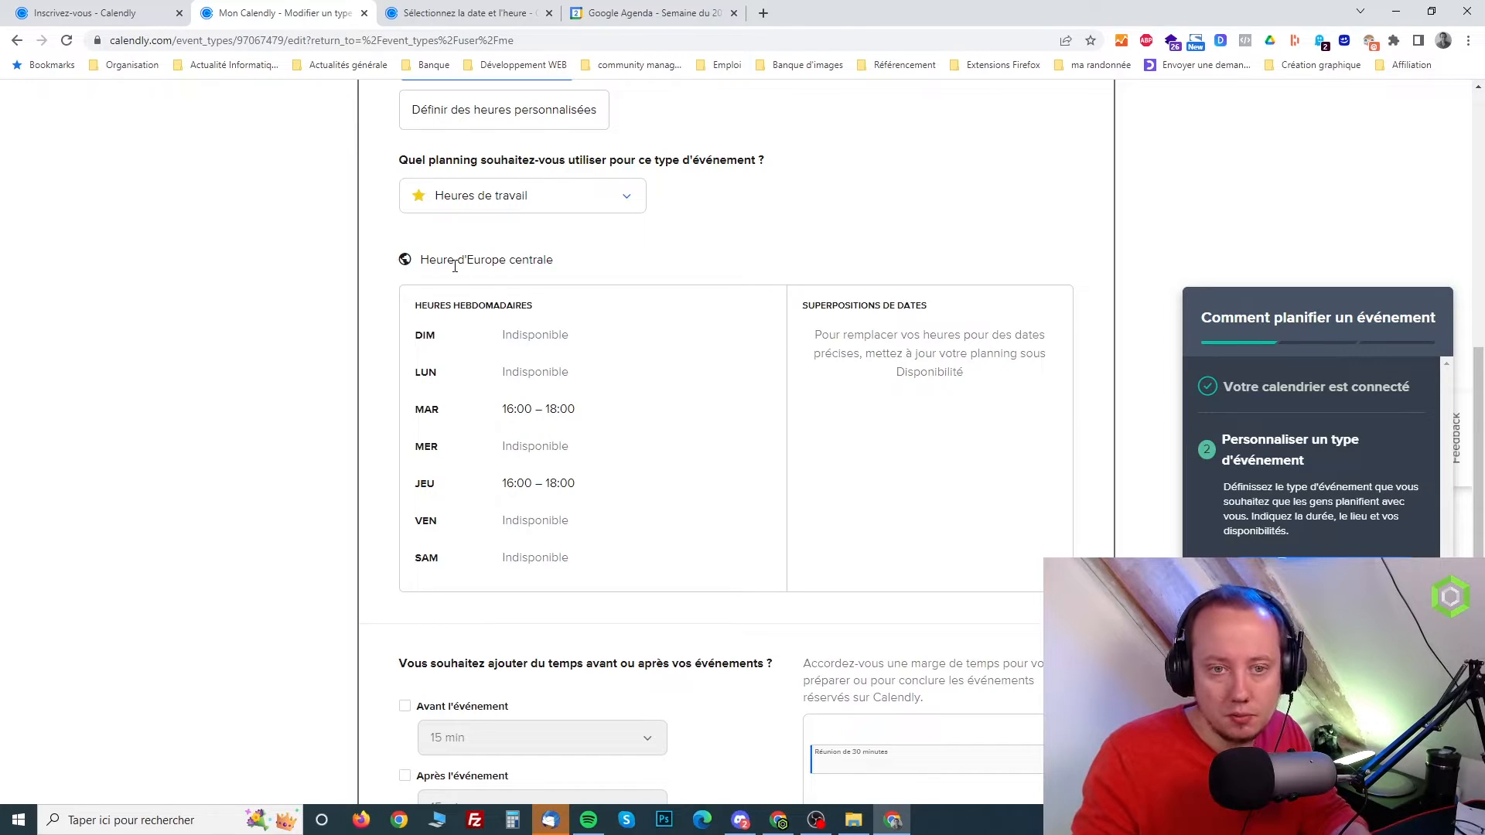
{"action": "left_click_drag", "start_coordinate": [423, 256], "coordinate": [560, 260]}
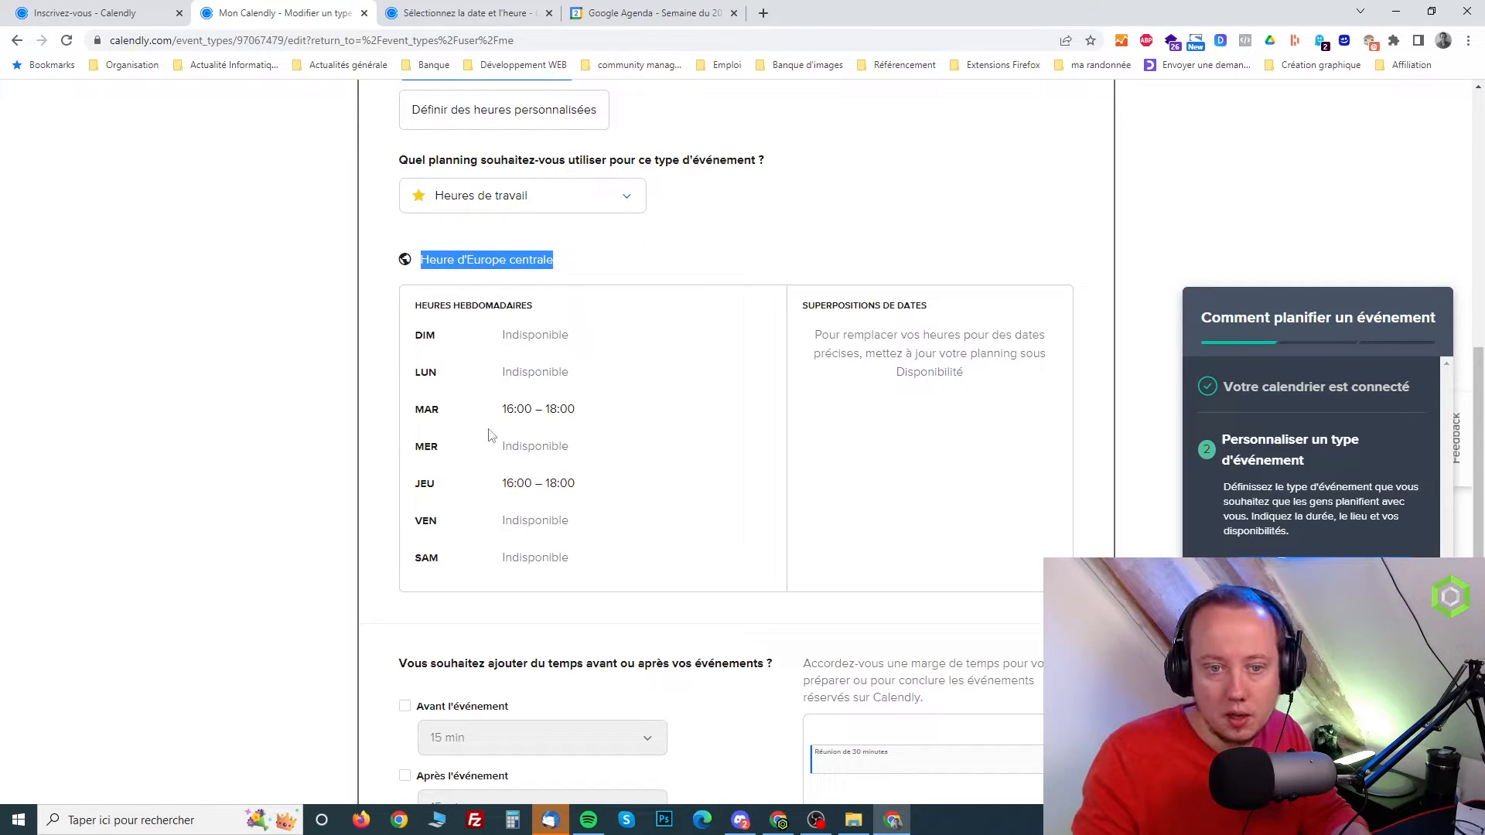
{"action": "scroll", "coordinate": [534, 445], "scroll_direction": "down", "scroll_amount": 3}
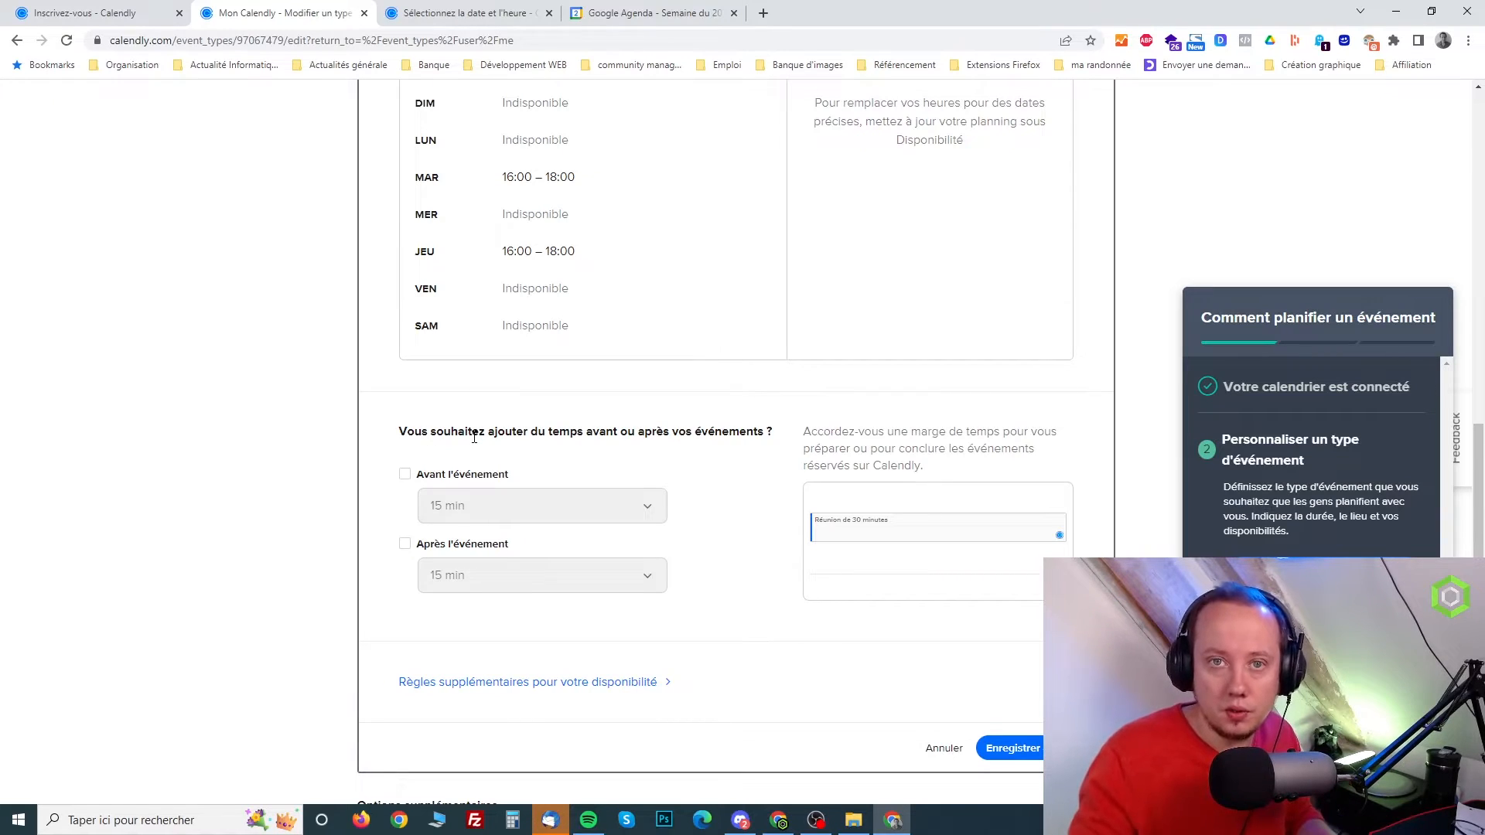
{"action": "left_click", "coordinate": [948, 749]}
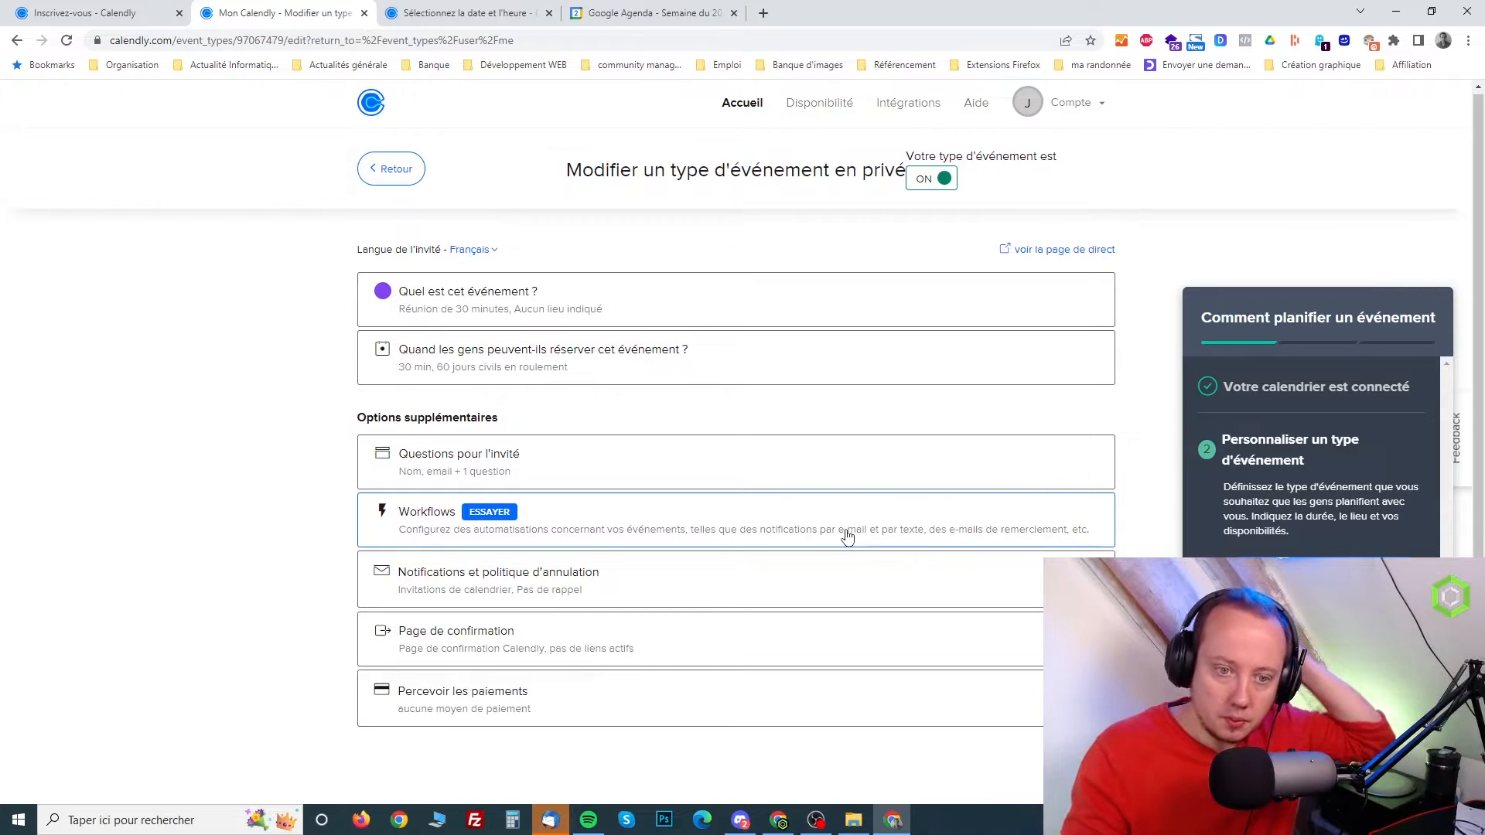
Review the invitee questions form with its name, e-mail and preparation fields, and close it without saving
{"action": "left_click", "coordinate": [517, 462]}
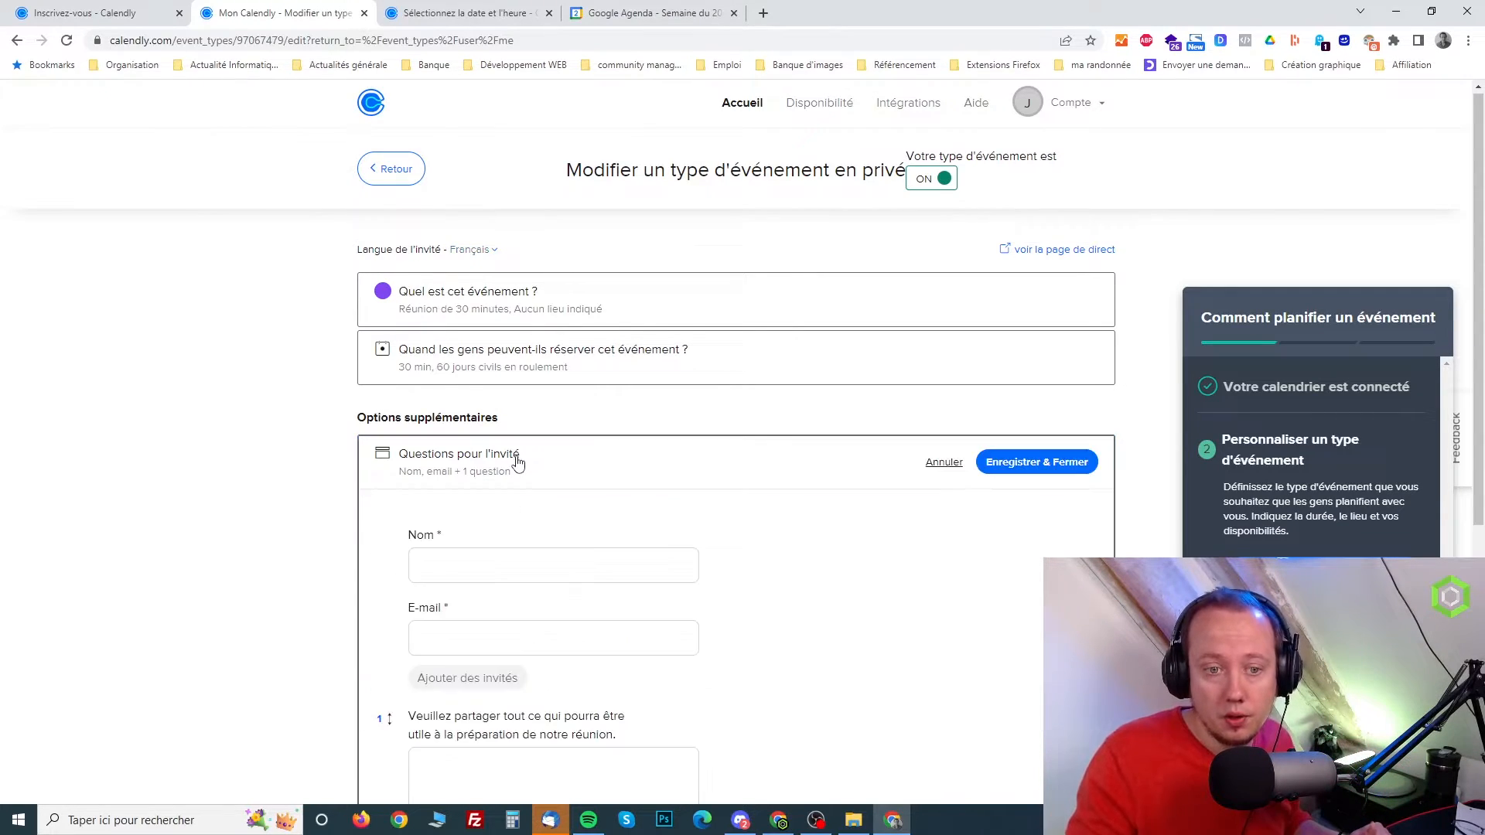
{"action": "scroll", "coordinate": [759, 520], "scroll_direction": "down", "scroll_amount": 3}
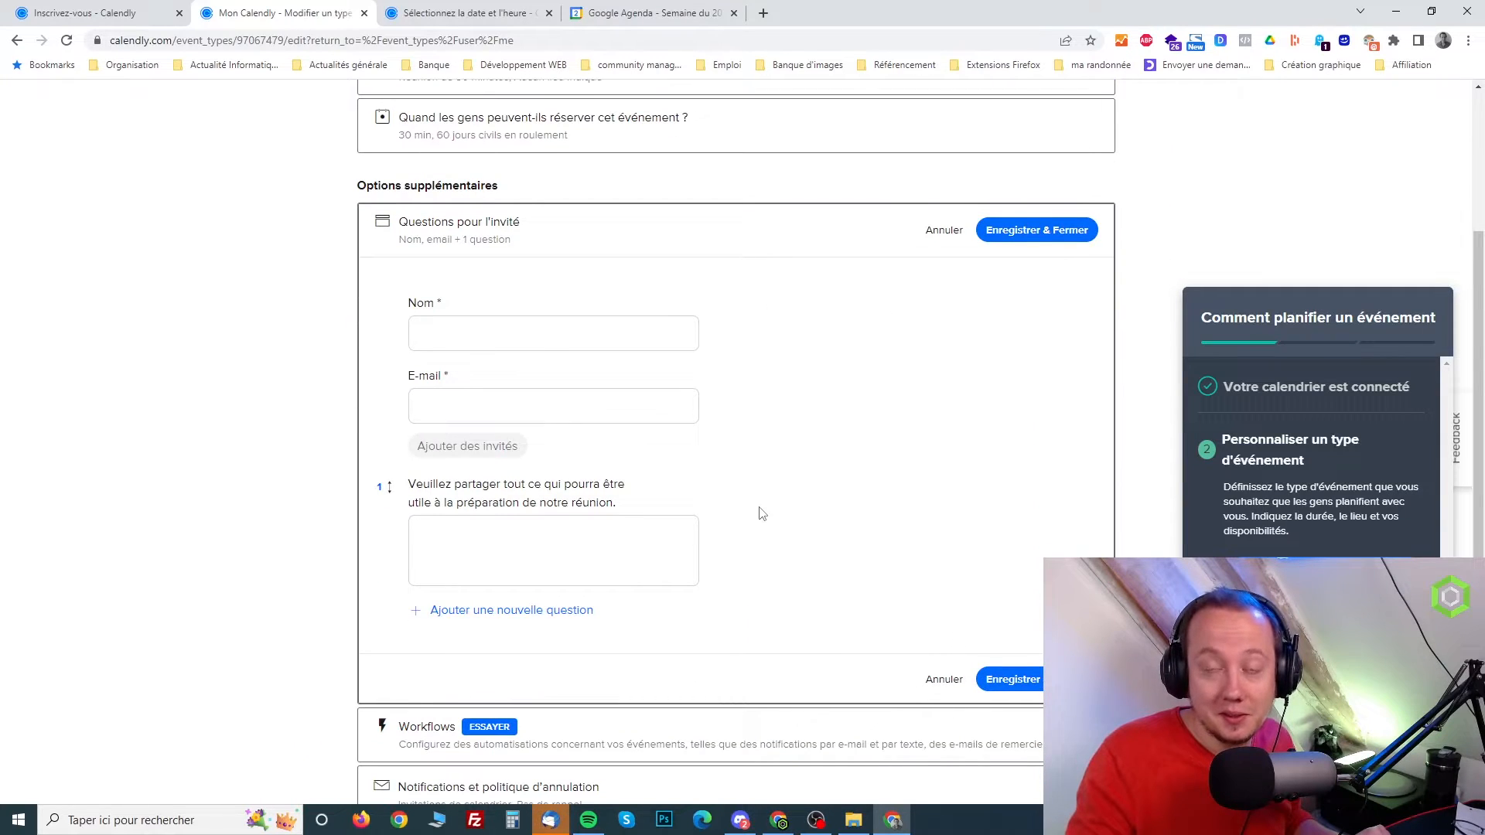
{"action": "scroll", "coordinate": [212, 453], "scroll_direction": "up", "scroll_amount": 2}
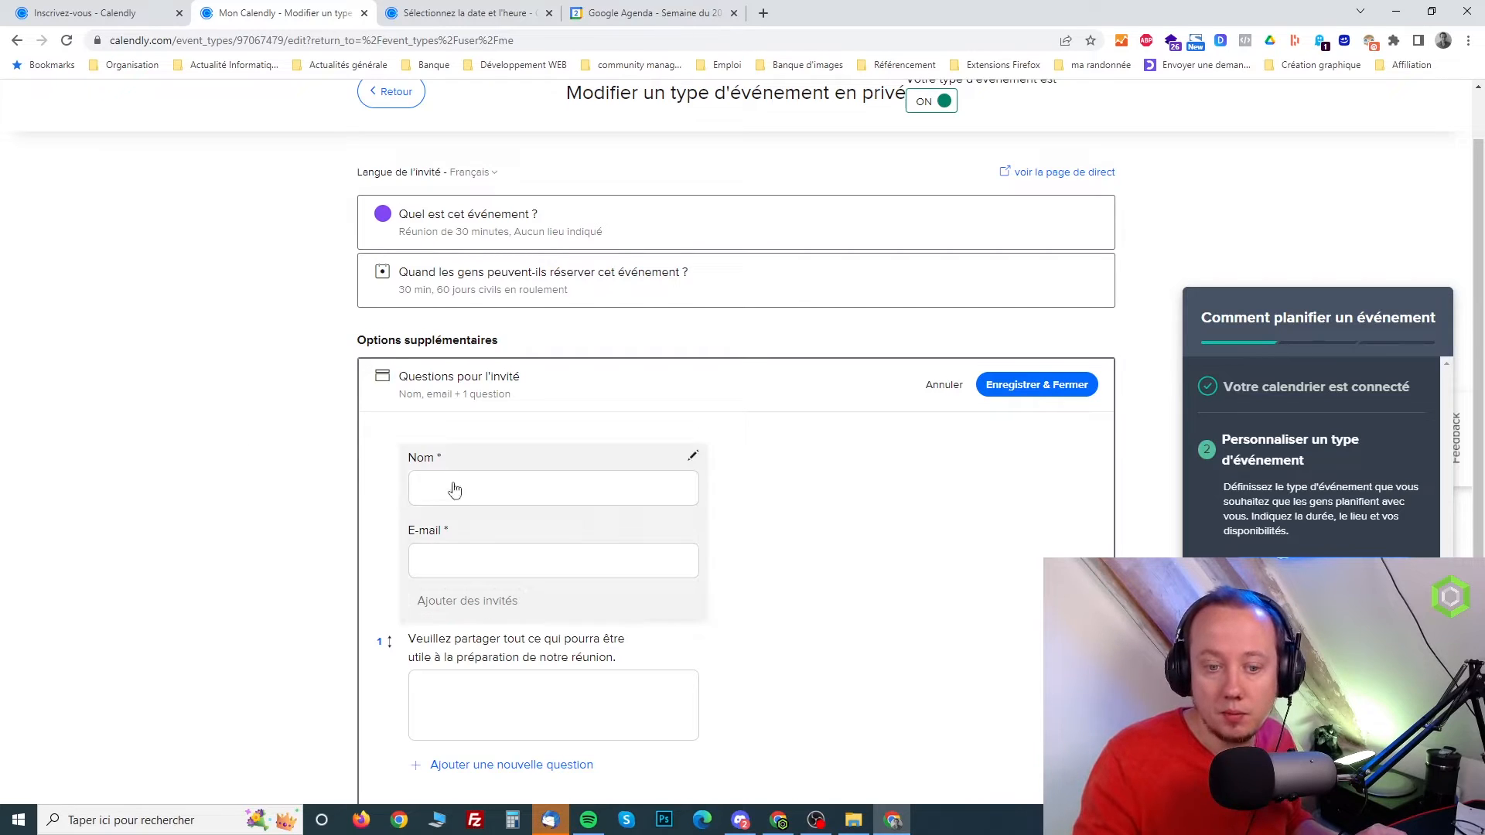
{"action": "scroll", "coordinate": [511, 495], "scroll_direction": "down", "scroll_amount": 2}
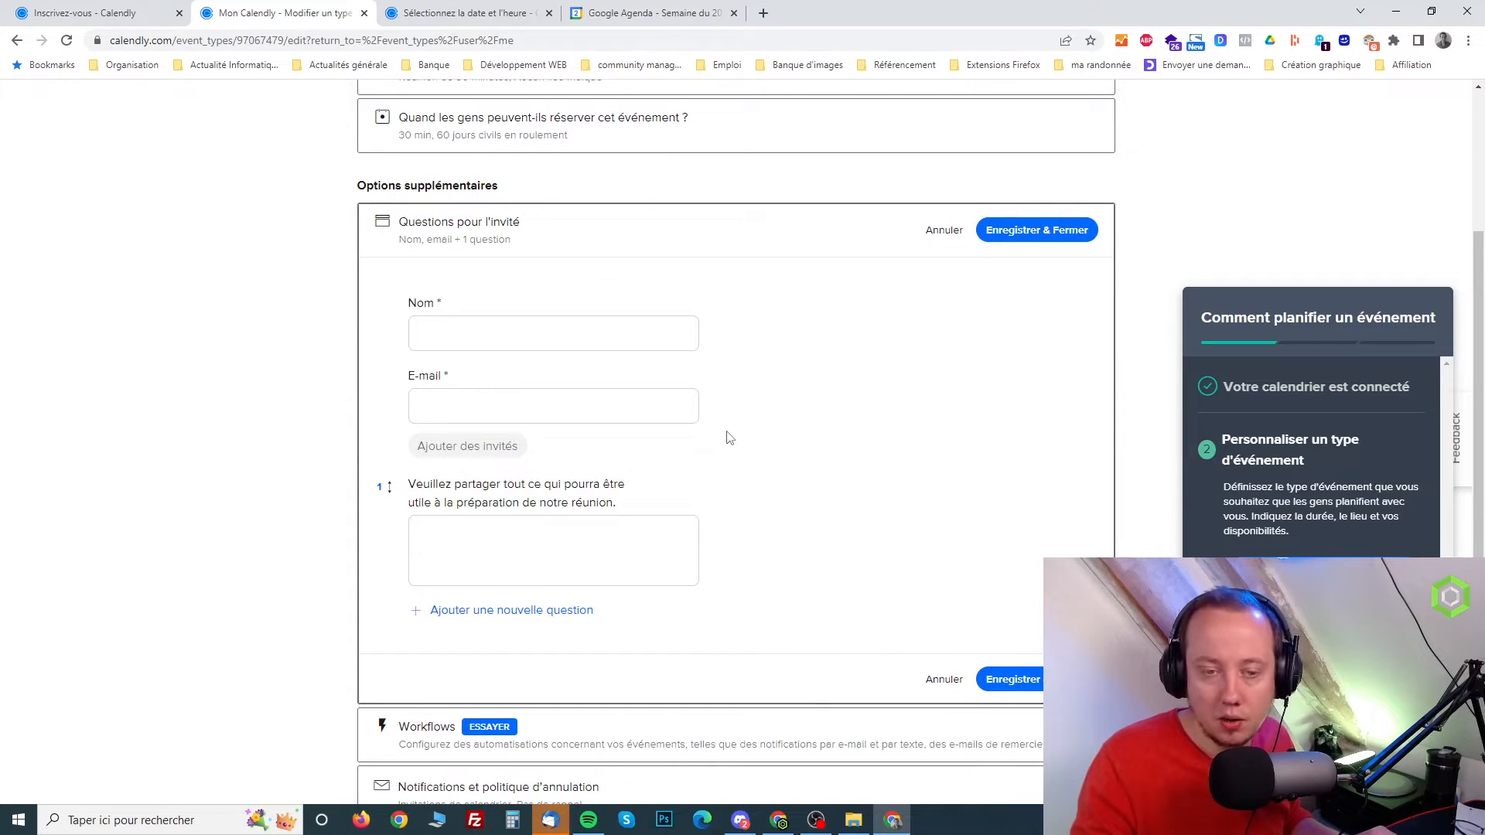
{"action": "left_click", "coordinate": [945, 232]}
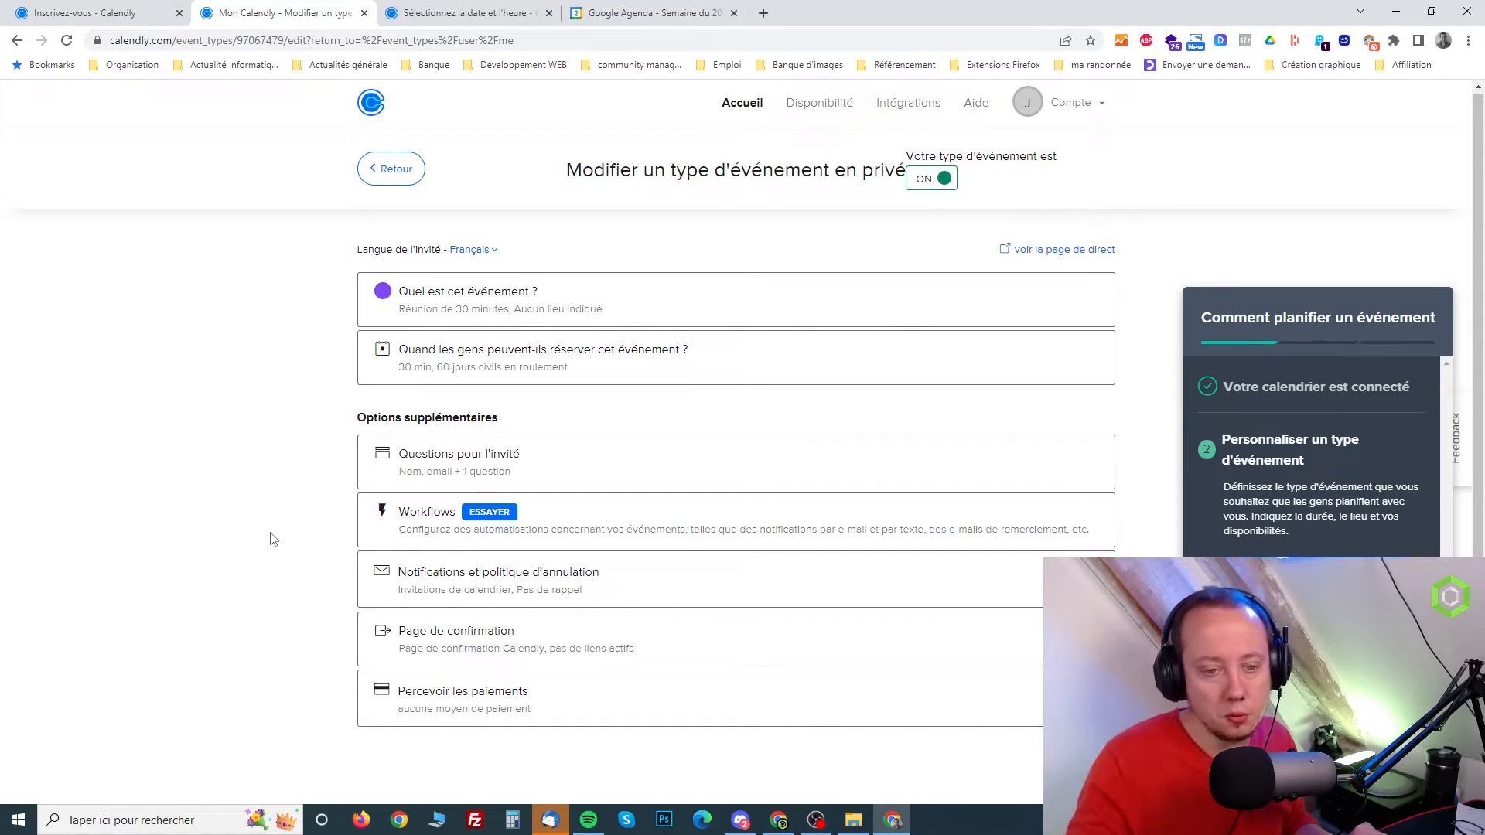
Review the notifications and cancellation policy settings, including calendar invitations, e-mail reminders, e-mail follow-up and SMS reminders
{"action": "left_click", "coordinate": [539, 577]}
{"action": "scroll", "coordinate": [650, 565], "scroll_direction": "down", "scroll_amount": 2}
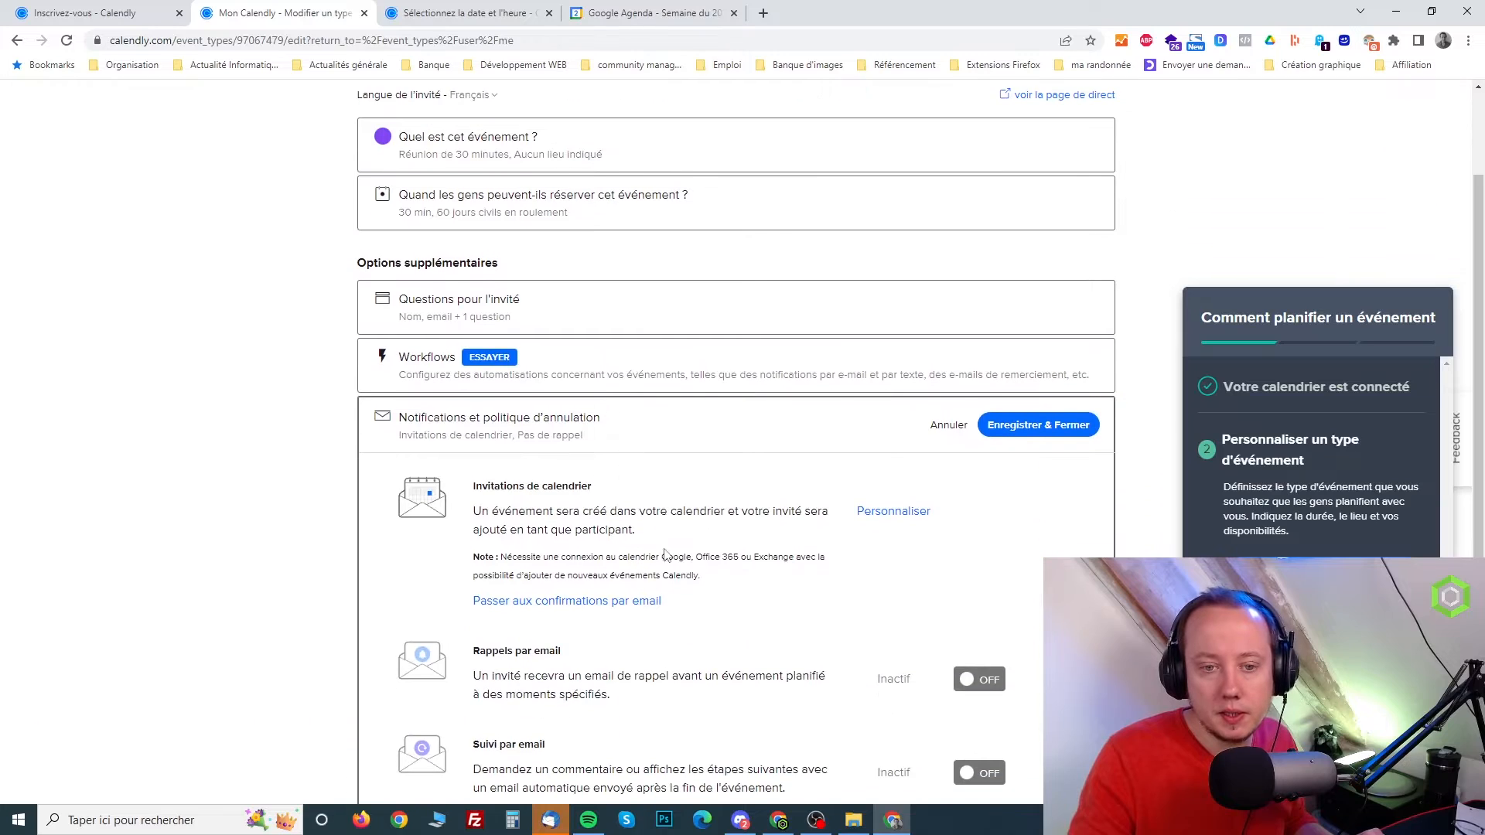
{"action": "scroll", "coordinate": [723, 530], "scroll_direction": "down", "scroll_amount": 1}
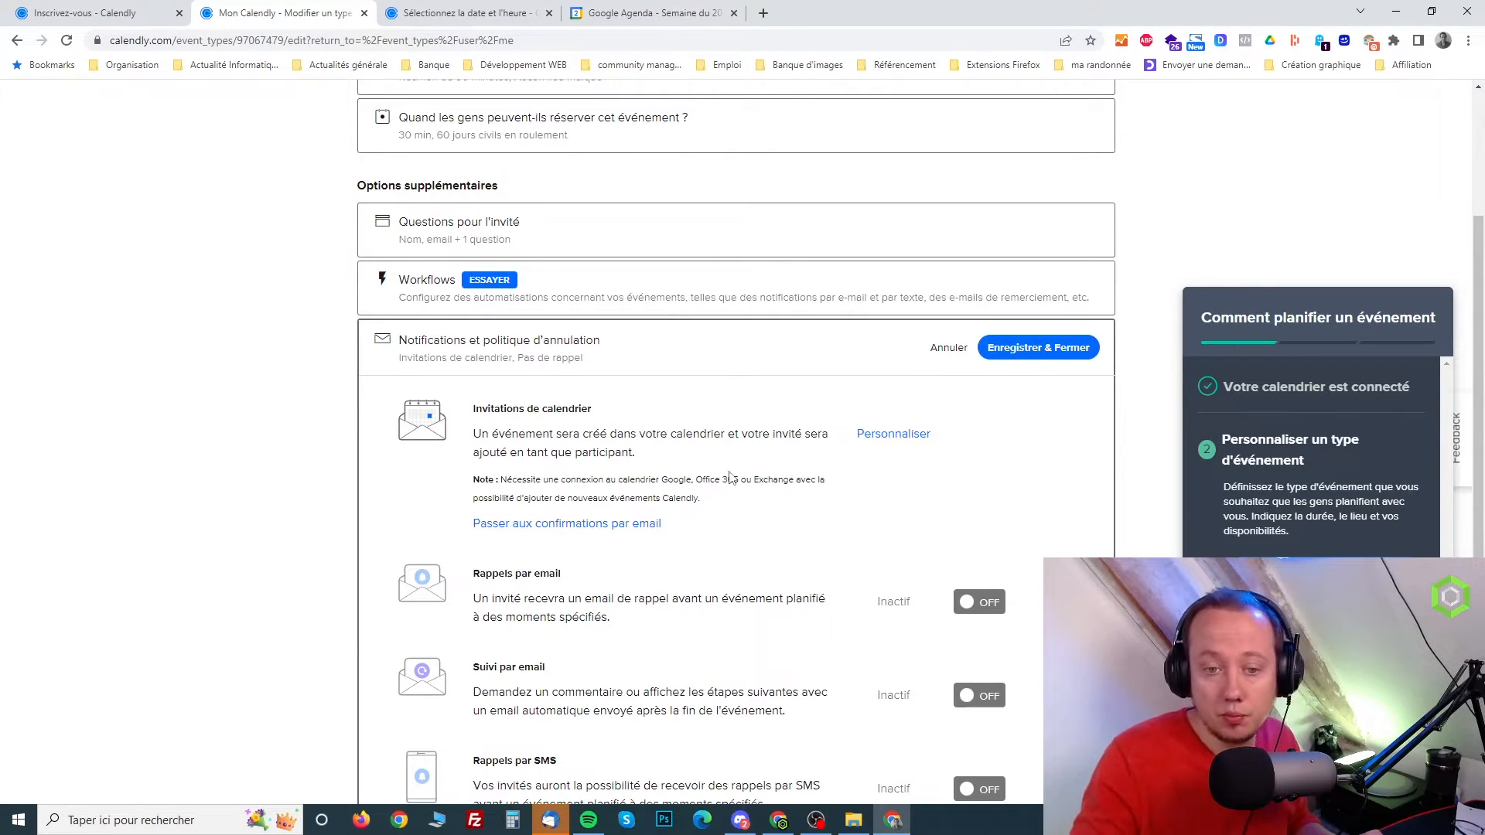
{"action": "scroll", "coordinate": [733, 478], "scroll_direction": "down", "scroll_amount": 2}
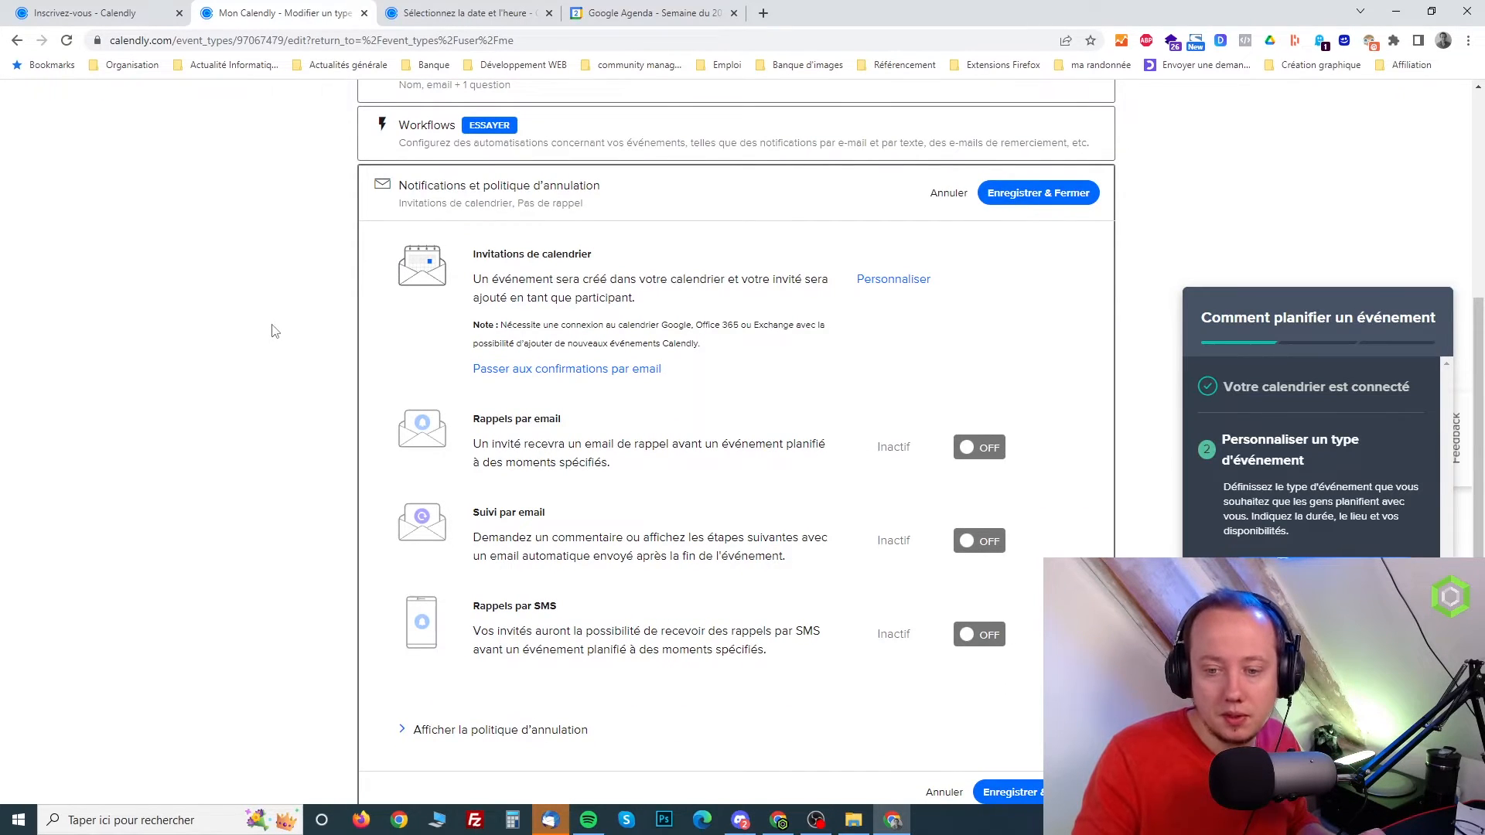
{"action": "scroll", "coordinate": [272, 331], "scroll_direction": "down", "scroll_amount": 3}
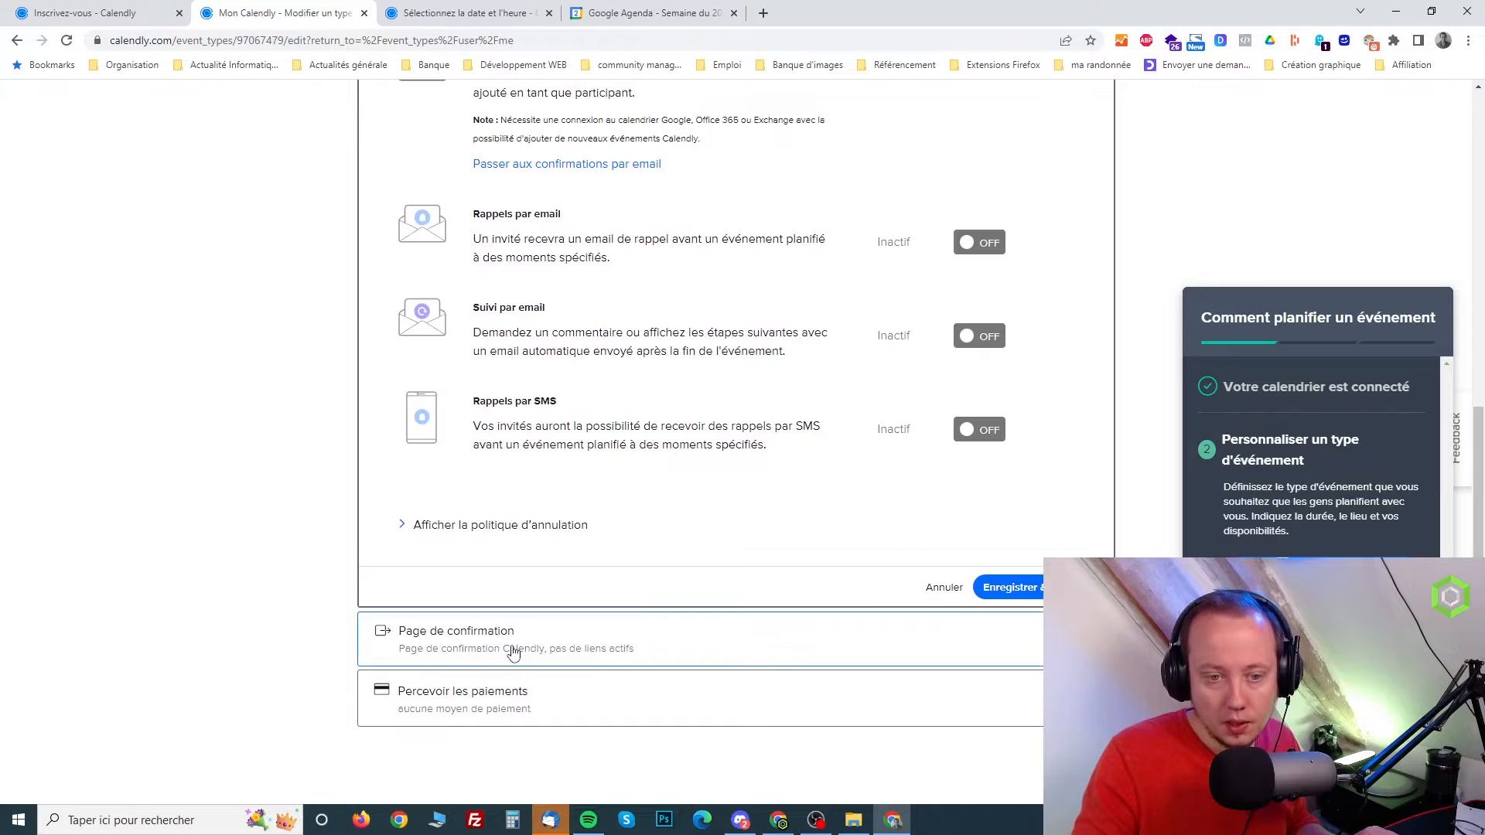
Review the confirmation page and payment collection settings, close them without saving, and return to the list of event types
{"action": "left_click", "coordinate": [516, 653]}
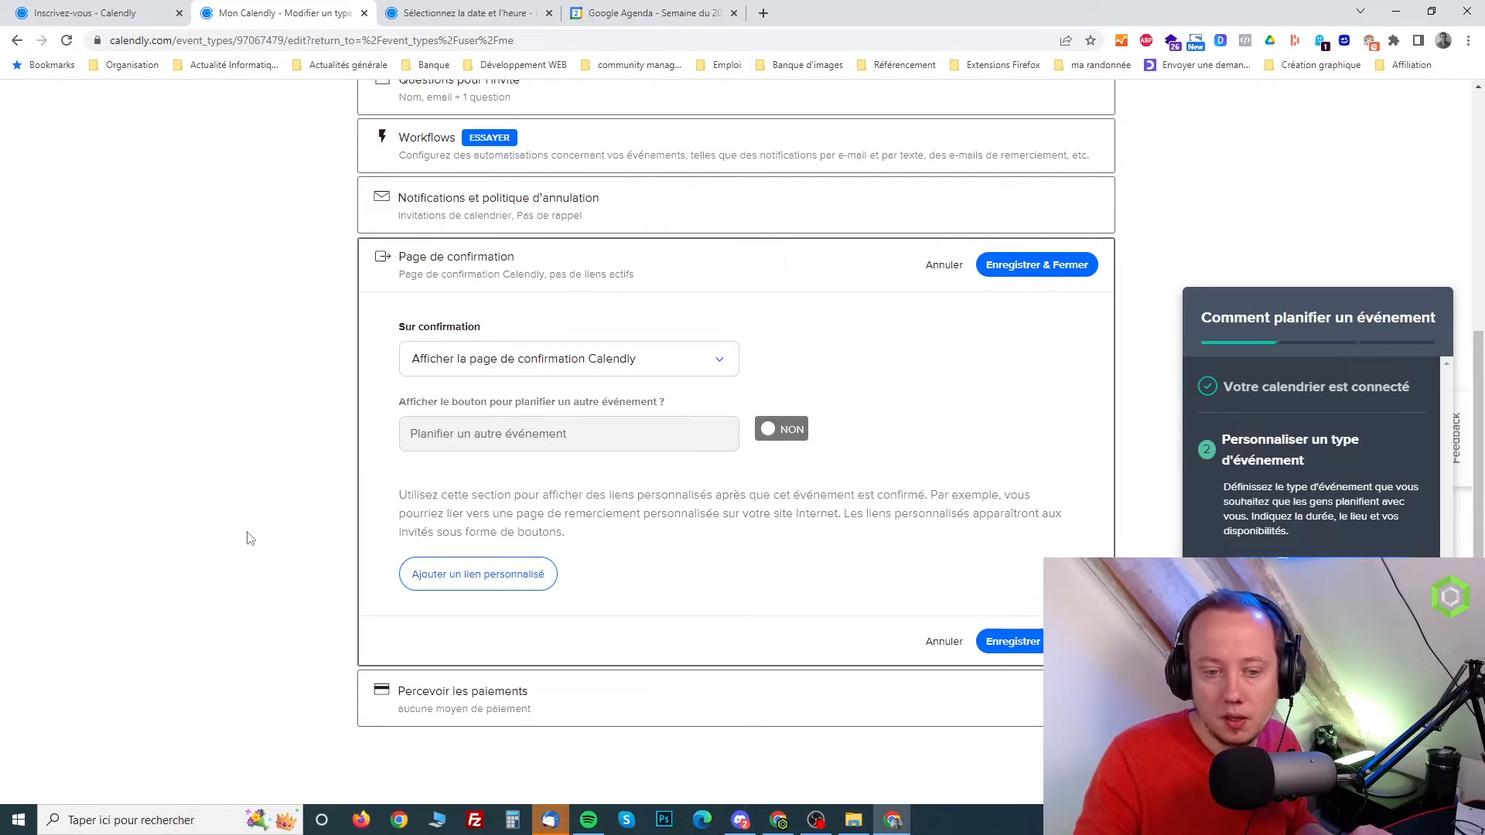
{"action": "left_click", "coordinate": [449, 699]}
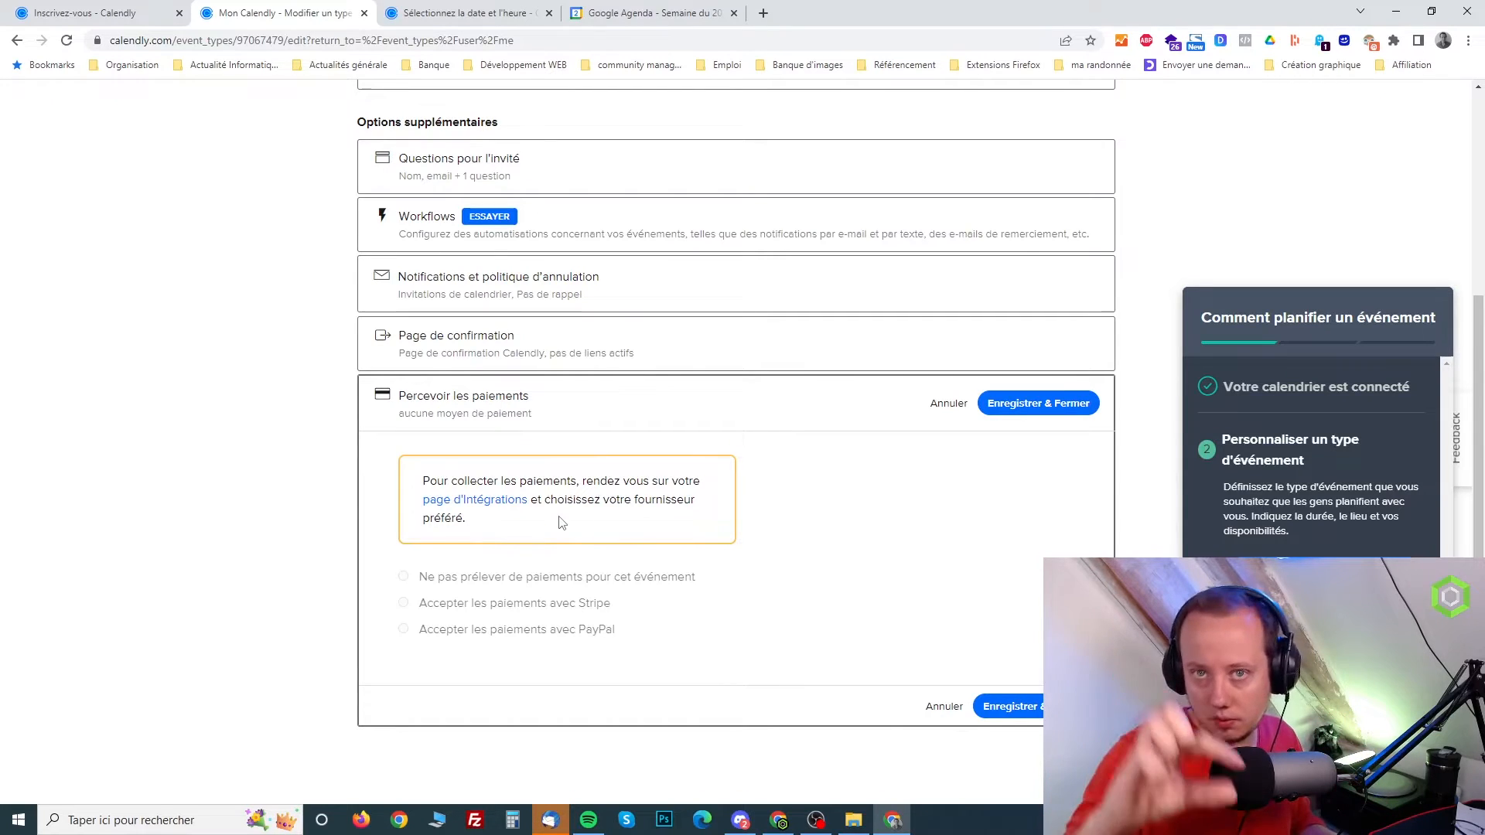
{"action": "left_click", "coordinate": [944, 706]}
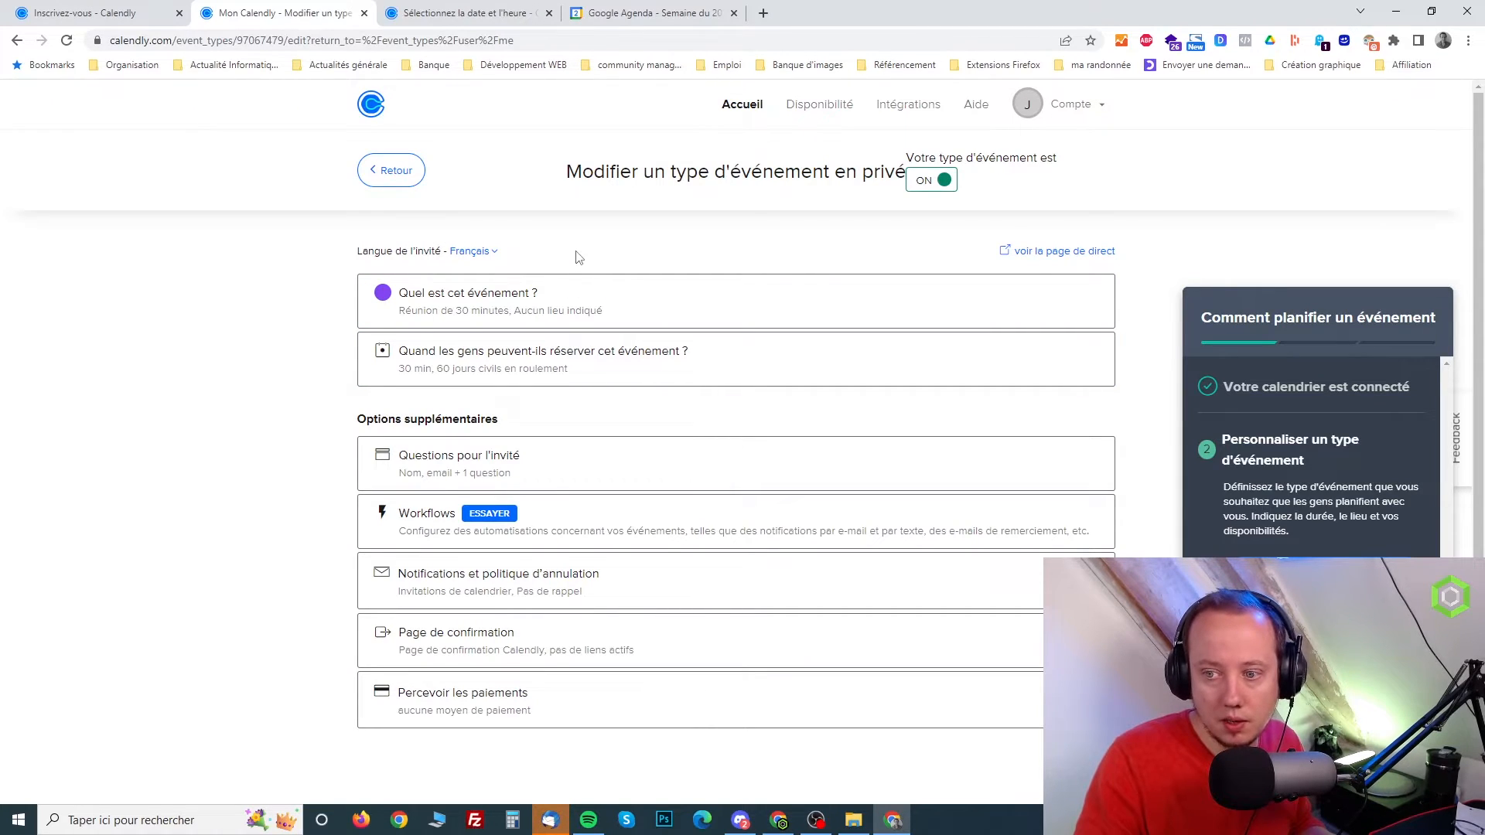
{"action": "left_click", "coordinate": [382, 175]}
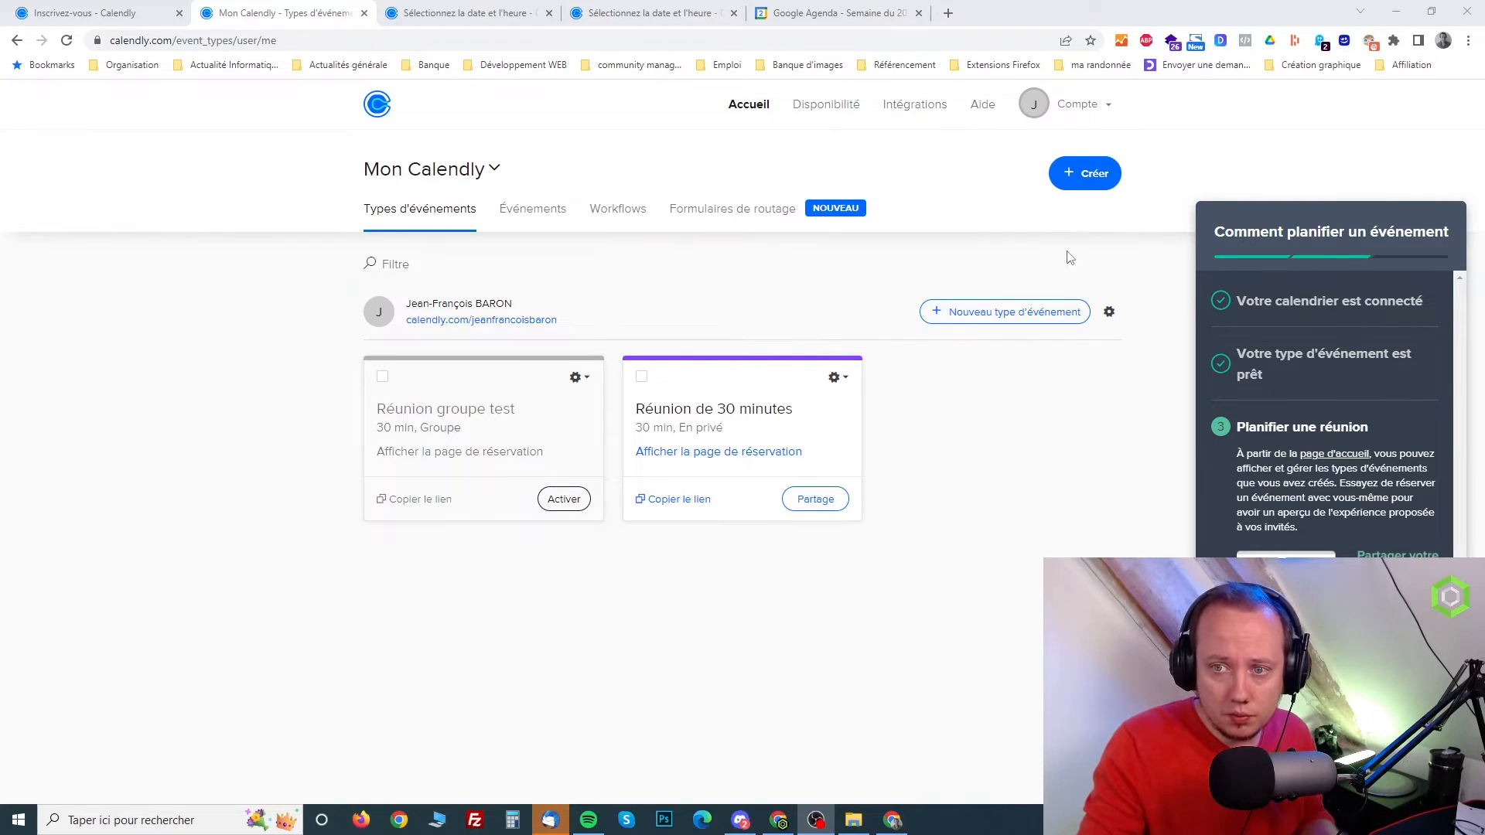
Open the account settings and review the profile's name, welcome message, language, date and time formats, country and time zone
{"action": "left_click", "coordinate": [1115, 111]}
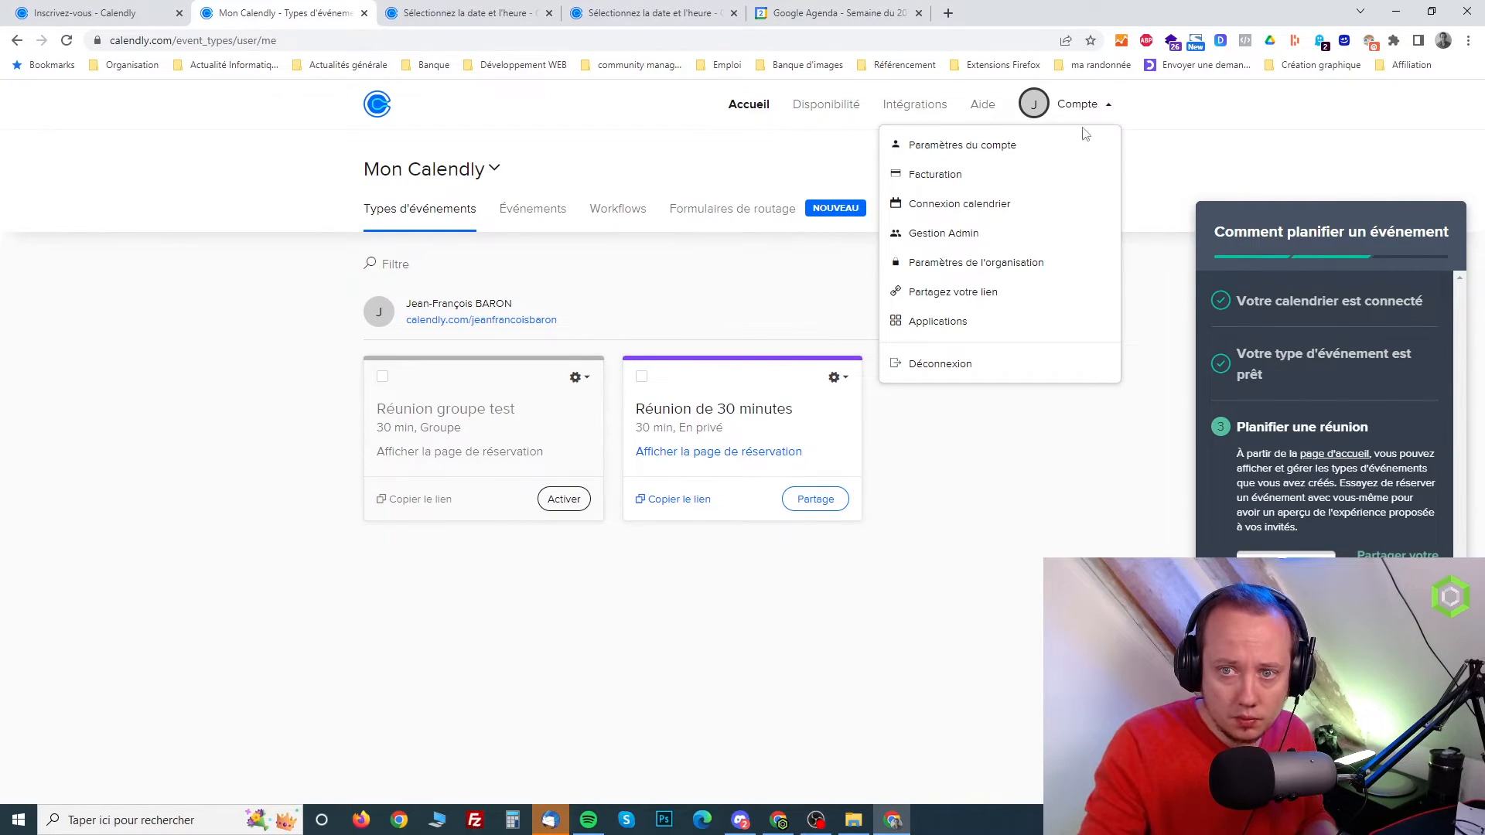
{"action": "left_click", "coordinate": [992, 154]}
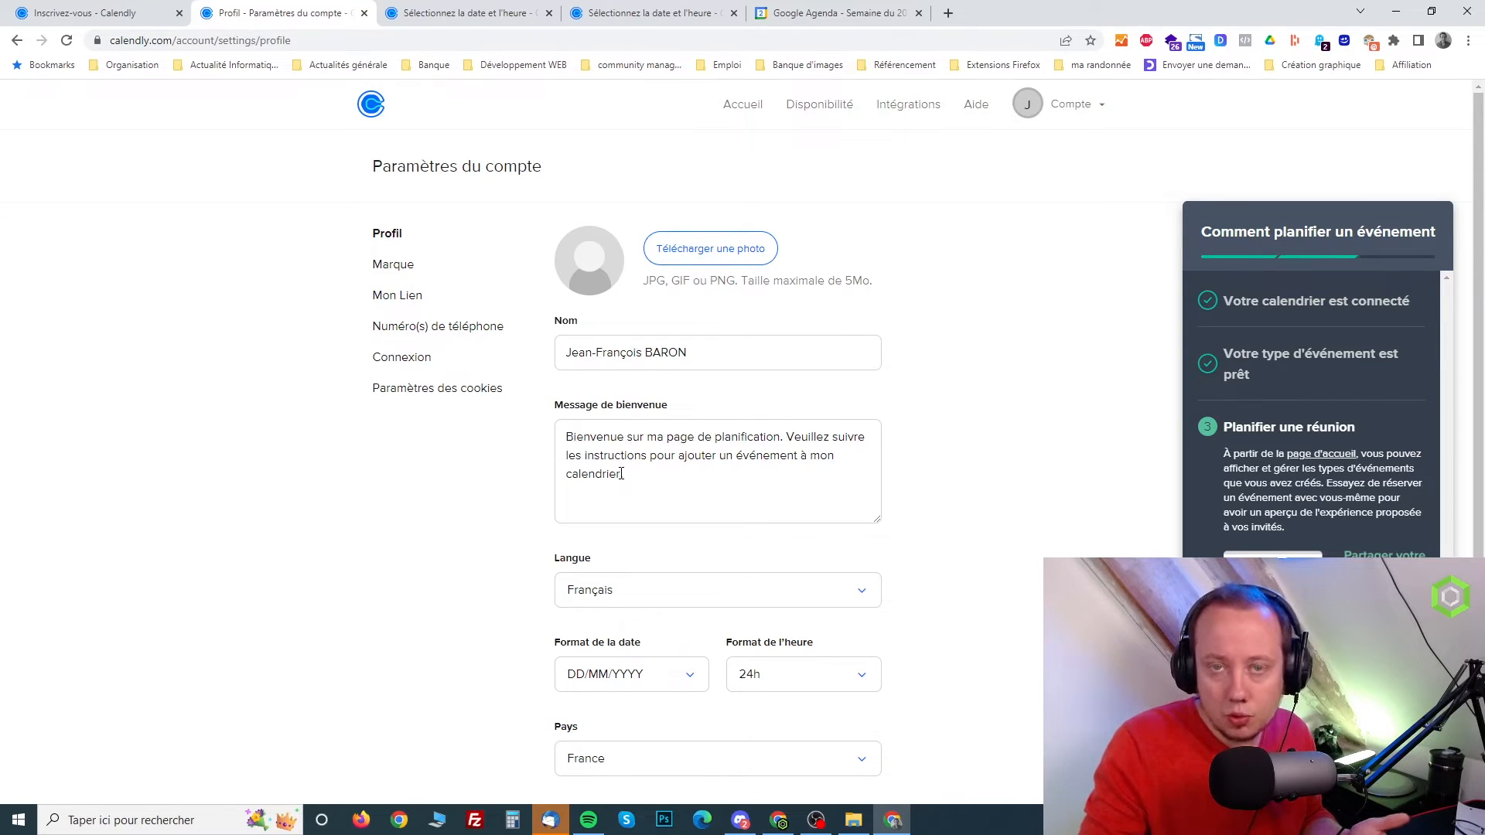
{"action": "scroll", "coordinate": [636, 480], "scroll_direction": "down", "scroll_amount": 1}
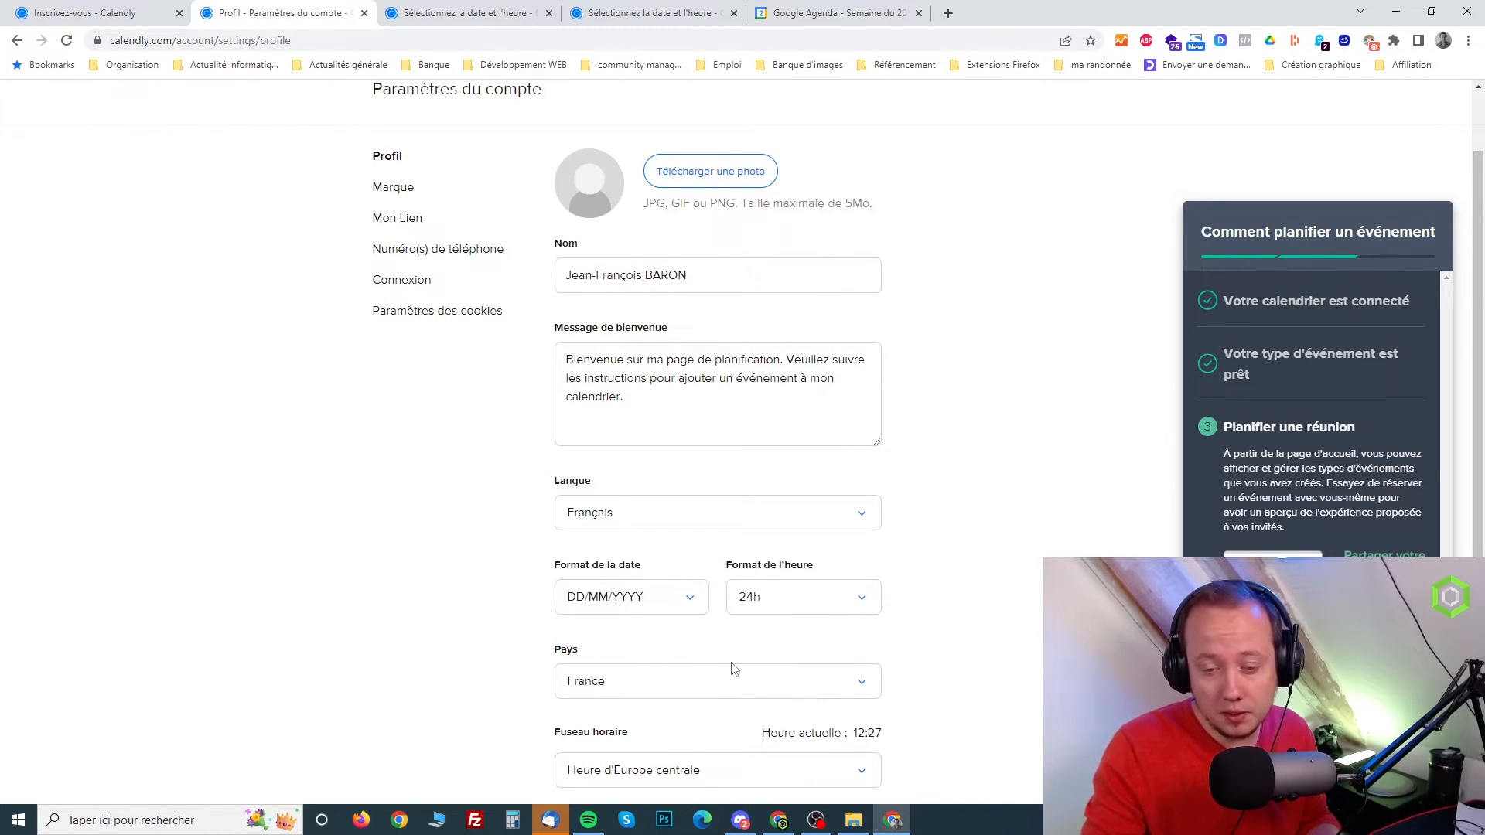
{"action": "scroll", "coordinate": [725, 654], "scroll_direction": "down", "scroll_amount": 2}
{"action": "scroll", "coordinate": [711, 618], "scroll_direction": "up", "scroll_amount": 3}
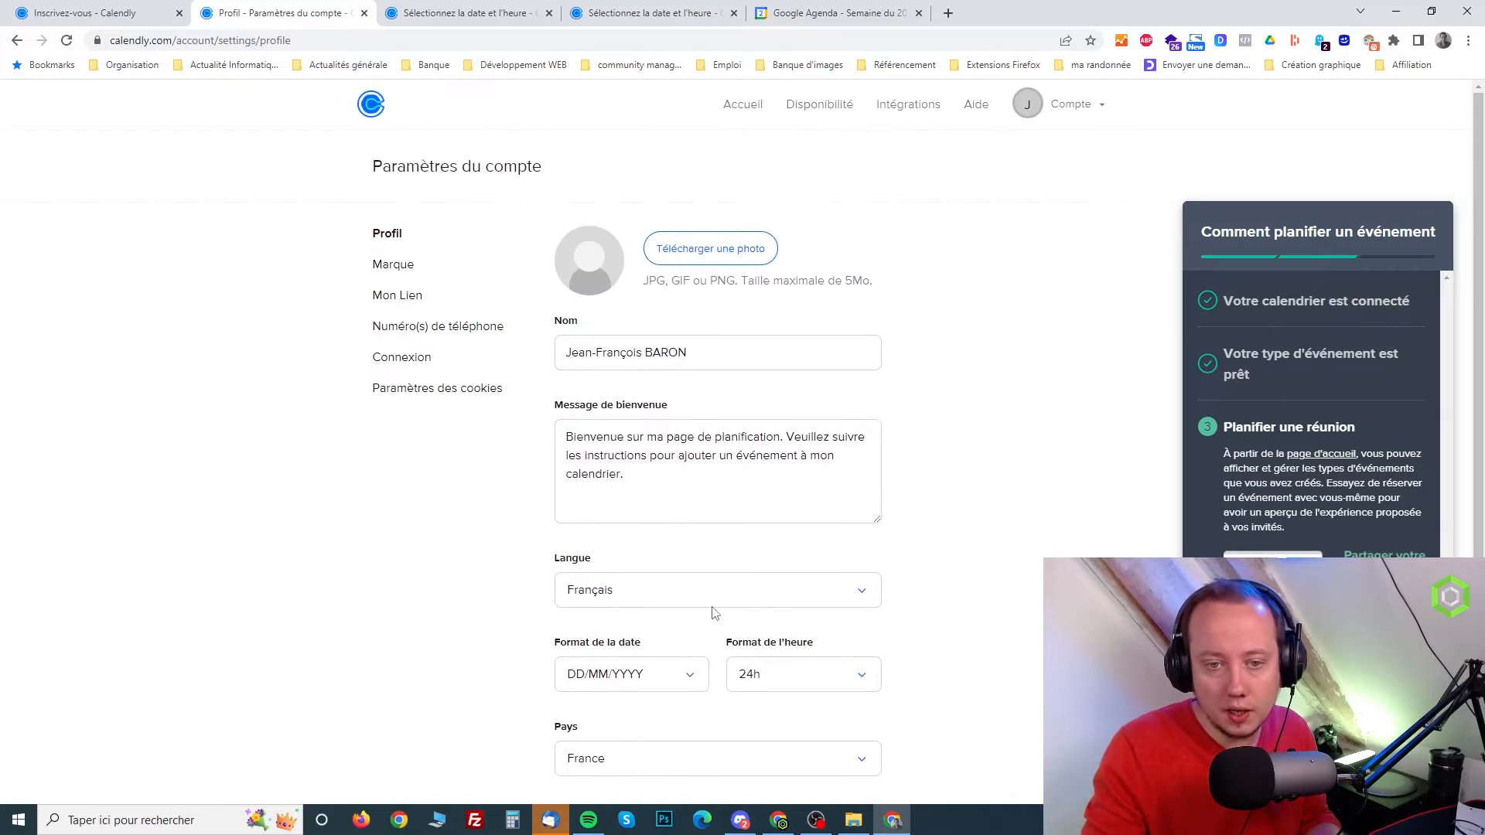
{"action": "left_click_drag", "start_coordinate": [651, 483], "coordinate": [545, 431]}
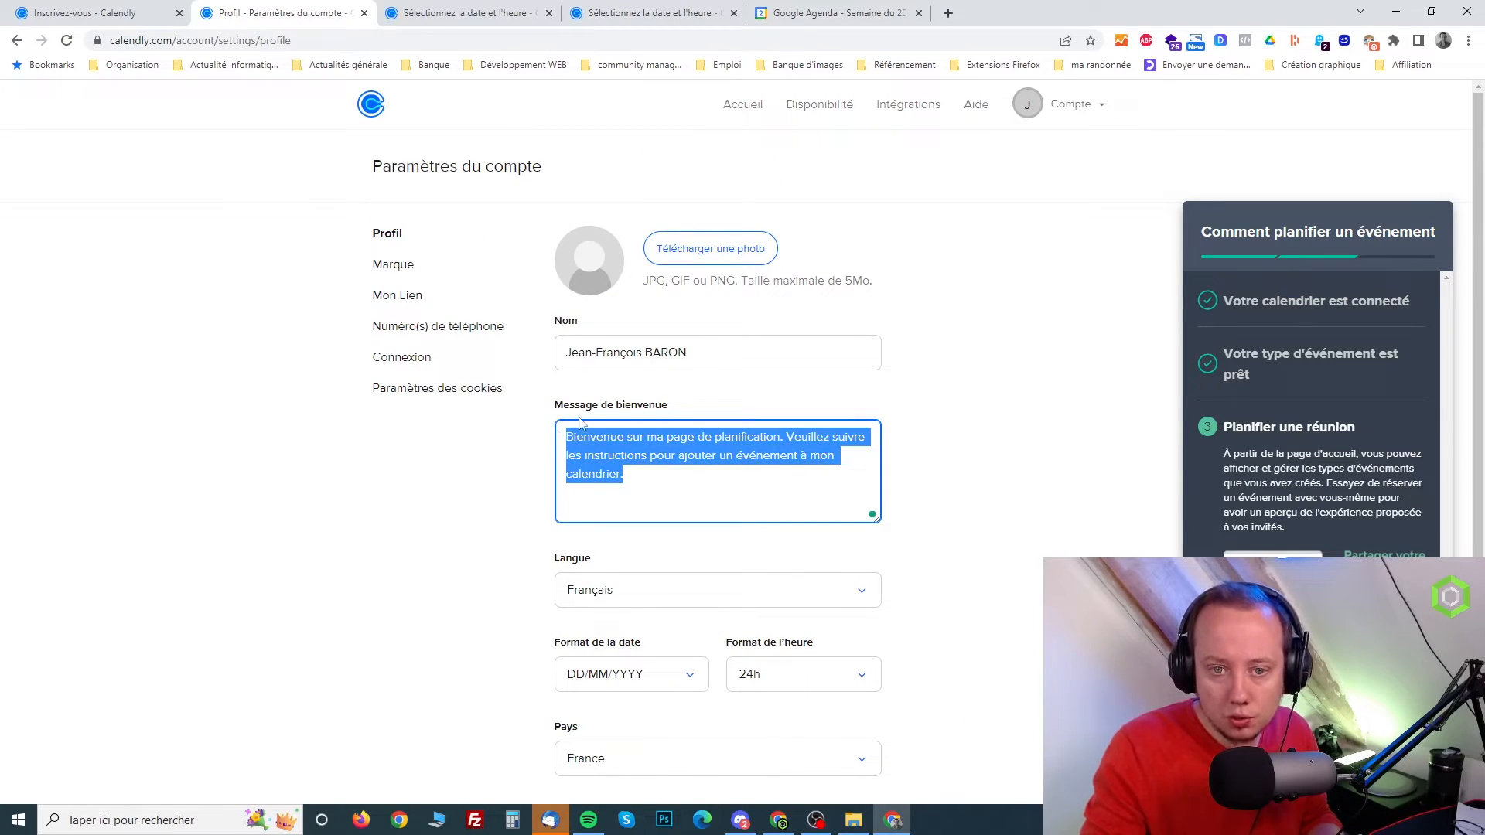
{"action": "left_click_drag", "start_coordinate": [735, 345], "coordinate": [540, 353]}
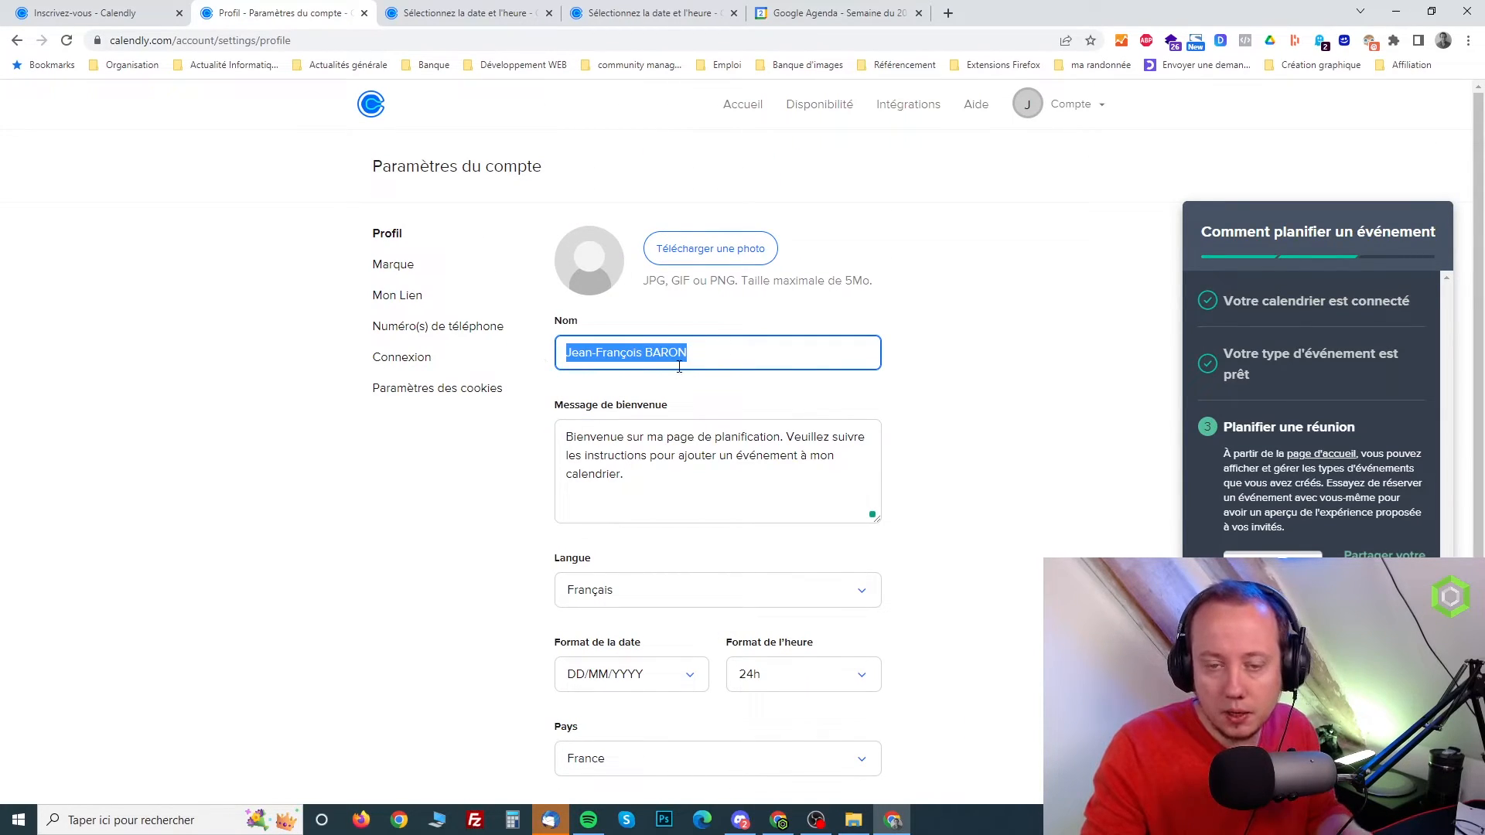
Upload a portrait as the profile photo and crop it around the face
{"action": "left_click", "coordinate": [710, 264]}
{"action": "left_click_drag", "start_coordinate": [433, 17], "coordinate": [0, 201]}
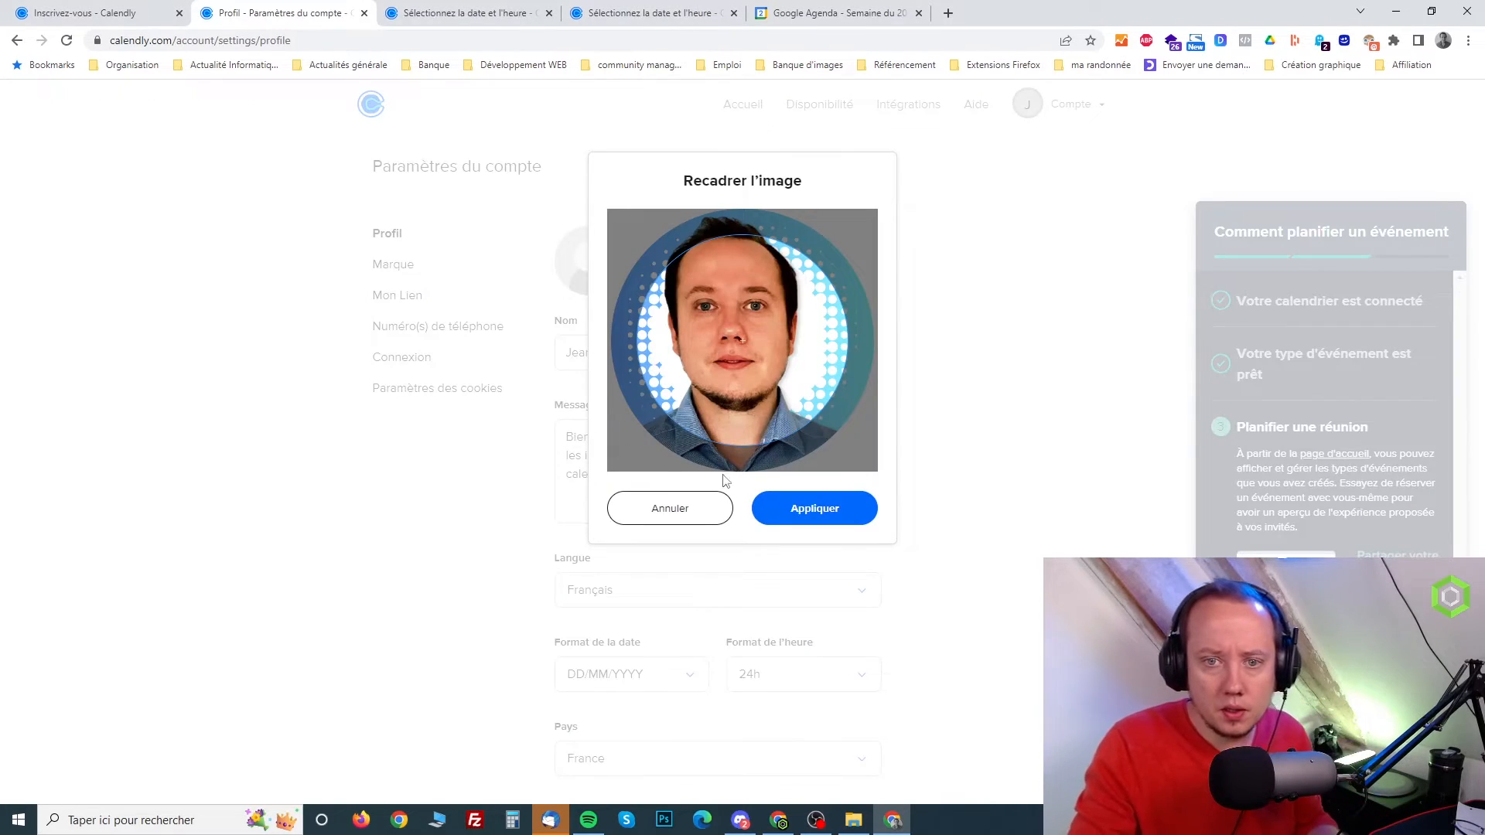
{"action": "left_click_drag", "start_coordinate": [761, 383], "coordinate": [751, 335]}
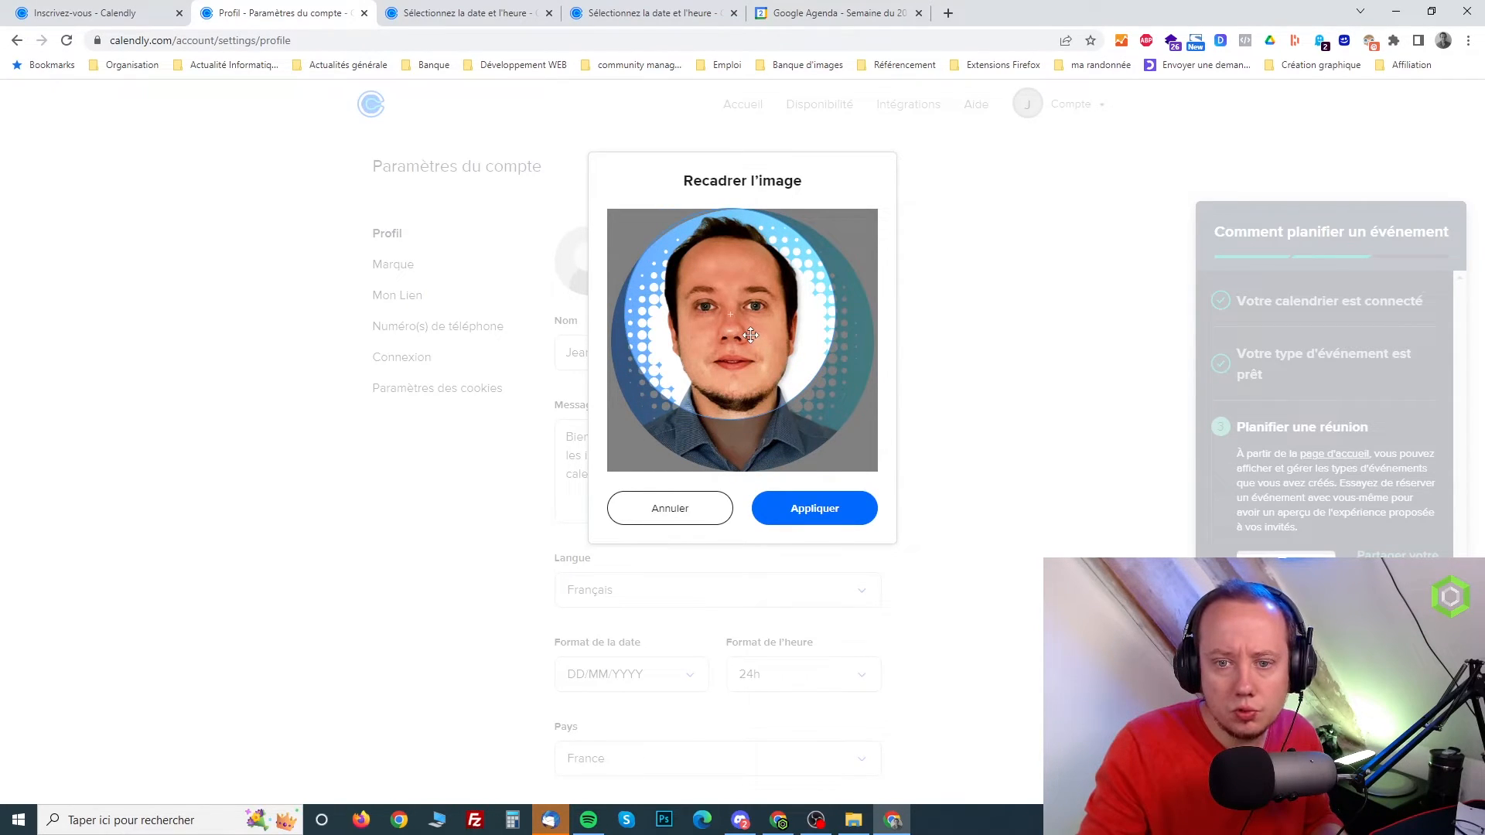
{"action": "mouse_move", "coordinate": [783, 395]}
{"action": "left_mouse_down"}
{"action": "mouse_move", "coordinate": [800, 418]}
{"action": "mouse_move", "coordinate": [781, 366]}
{"action": "left_mouse_up"}
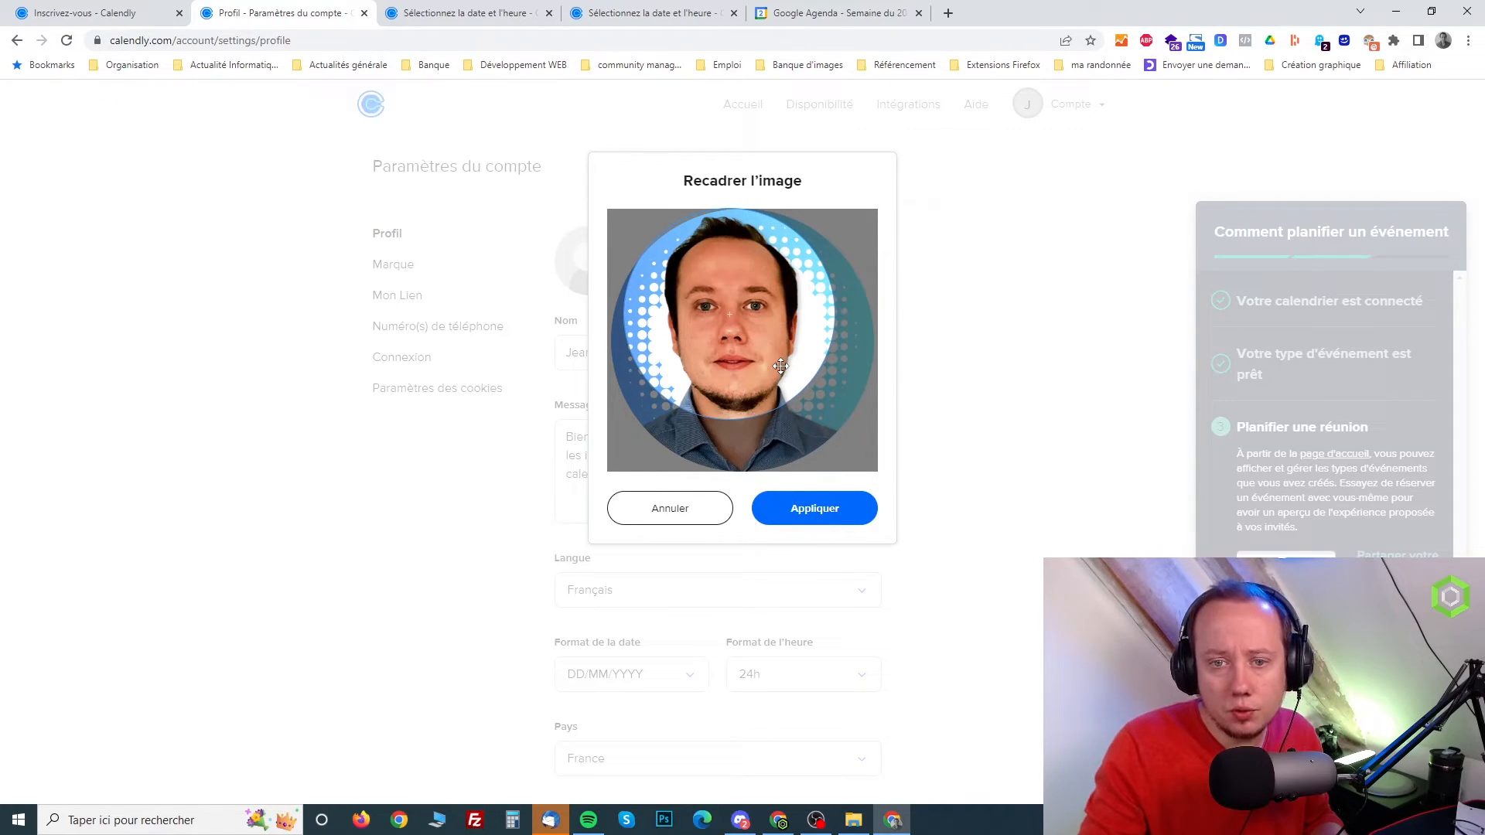
{"action": "left_click", "coordinate": [820, 510]}
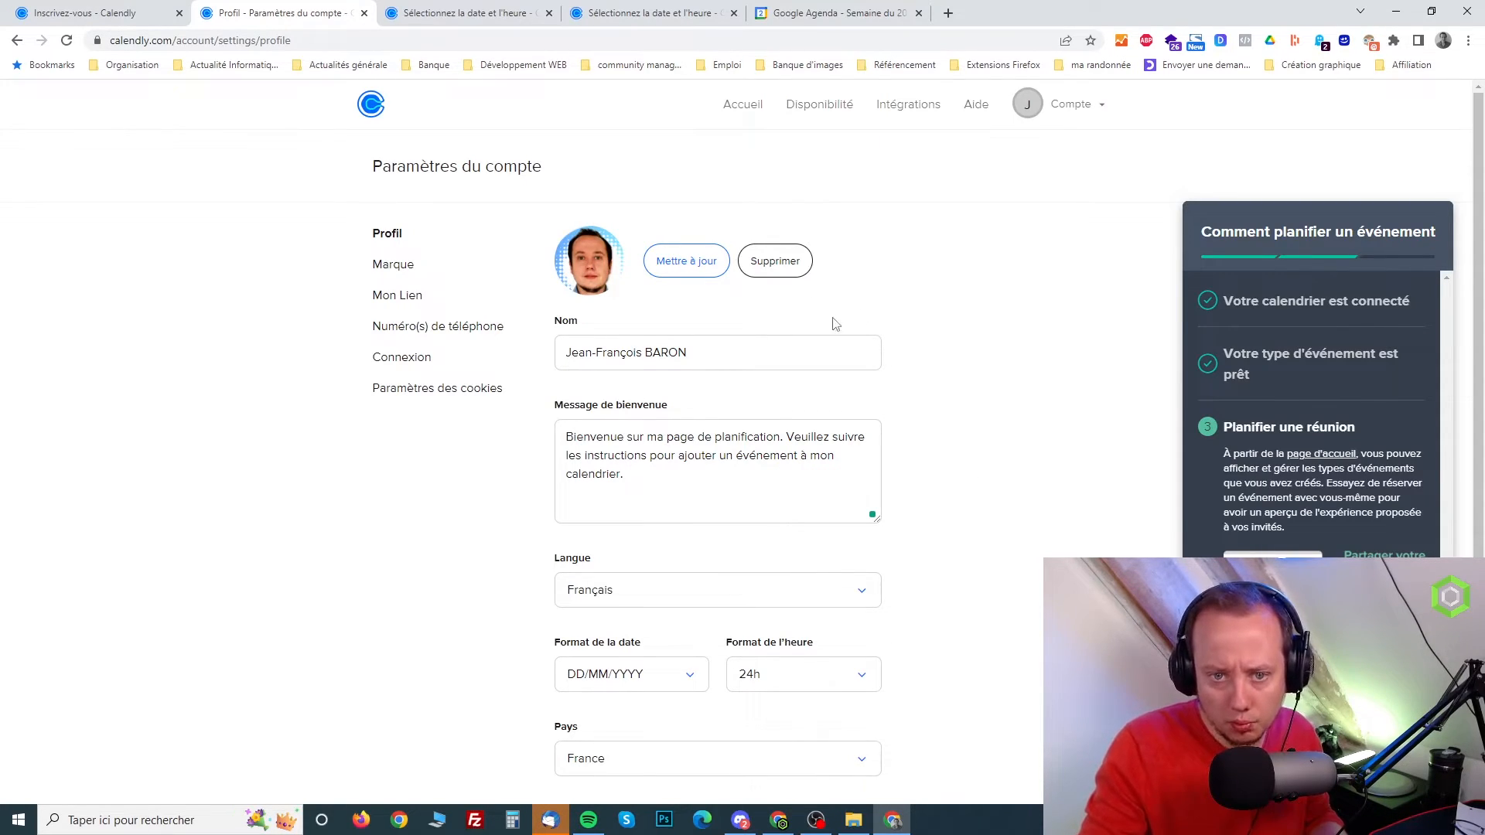
Keep the cropped profile photo and save the profile changes
{"action": "left_click", "coordinate": [684, 261]}
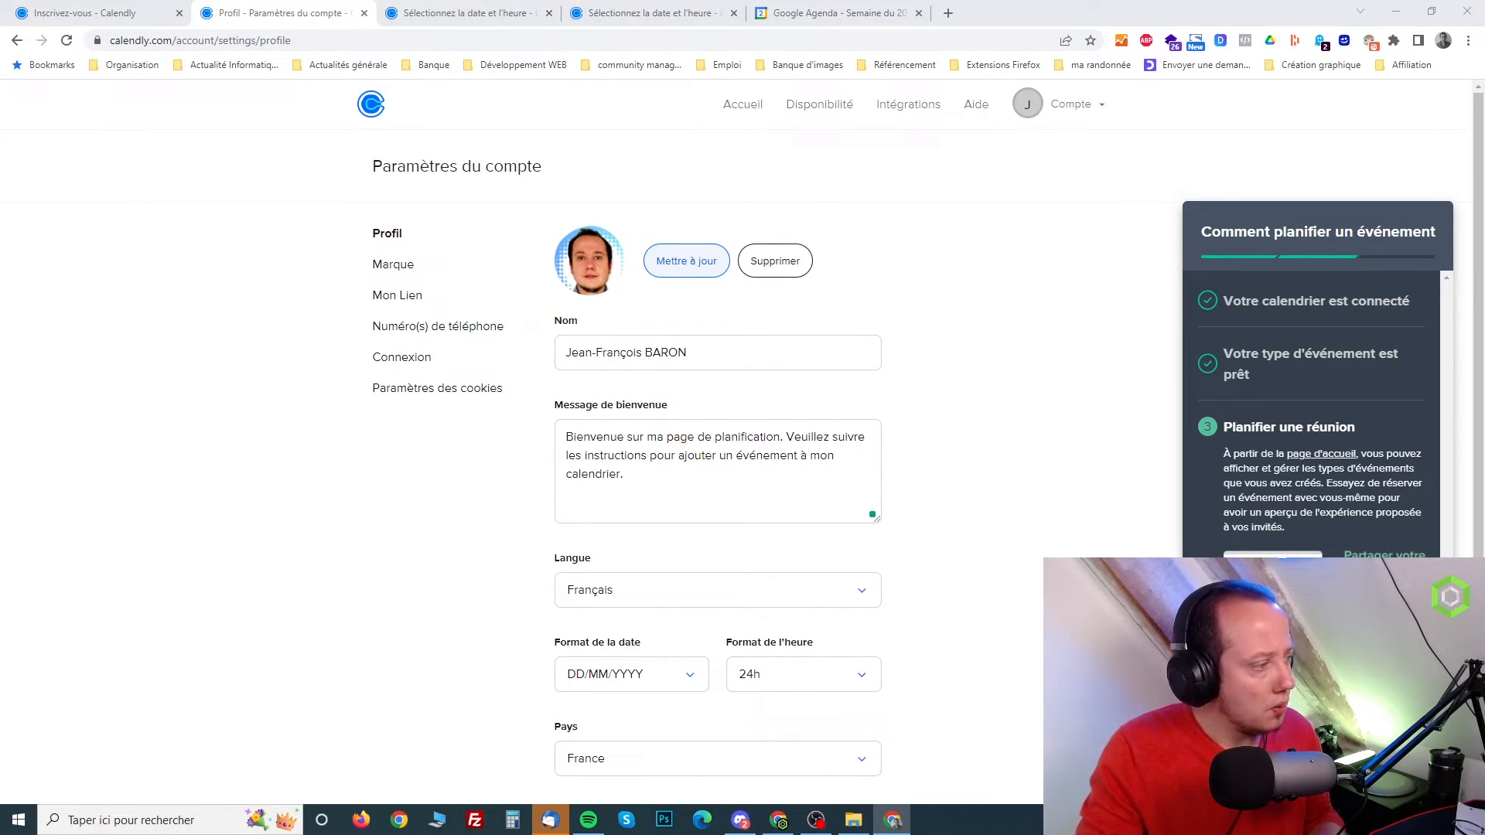
{"action": "key", "text": "Escape"}
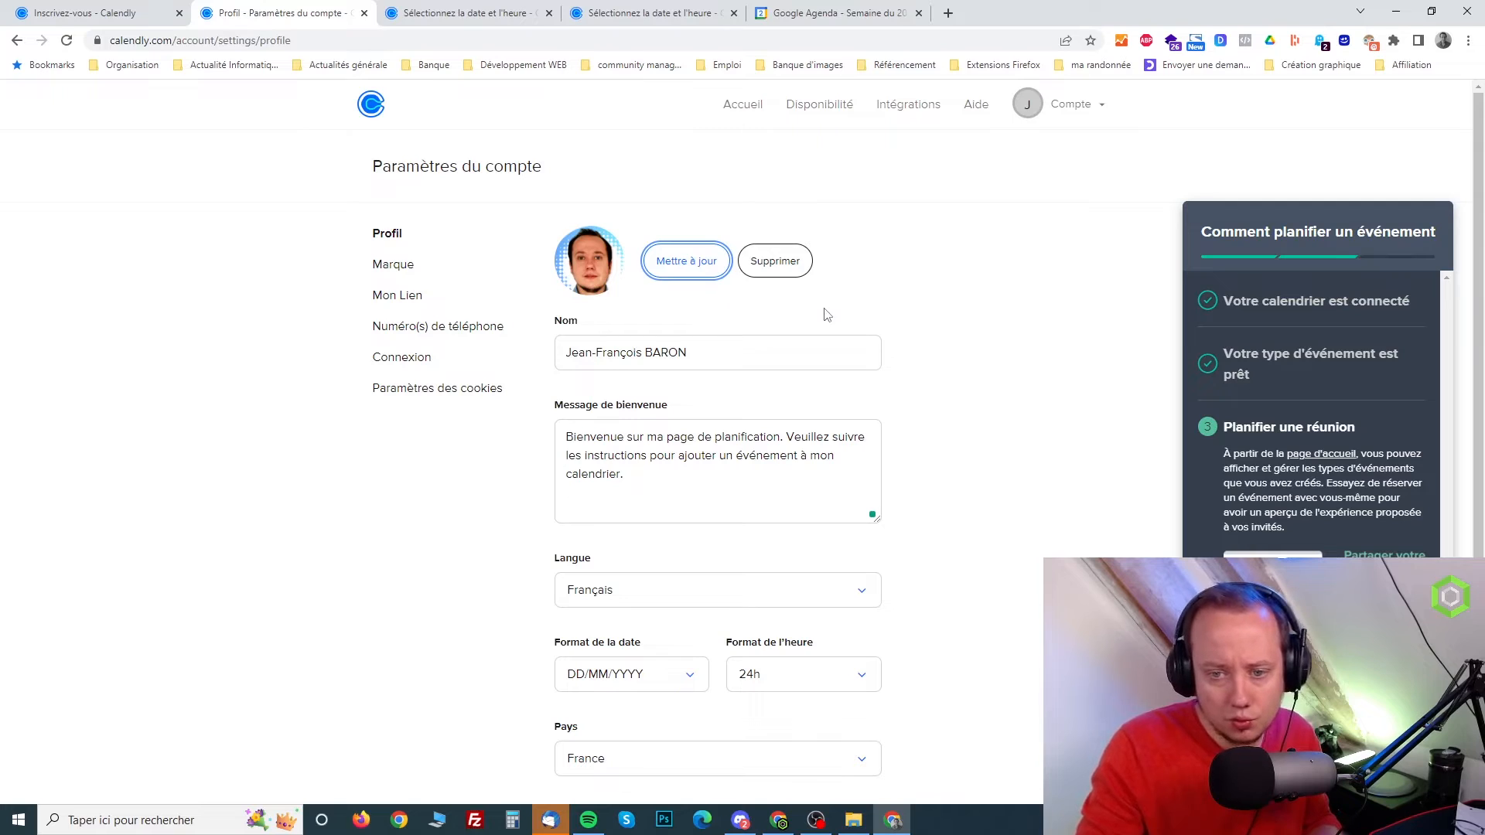
{"action": "left_click", "coordinate": [386, 265]}
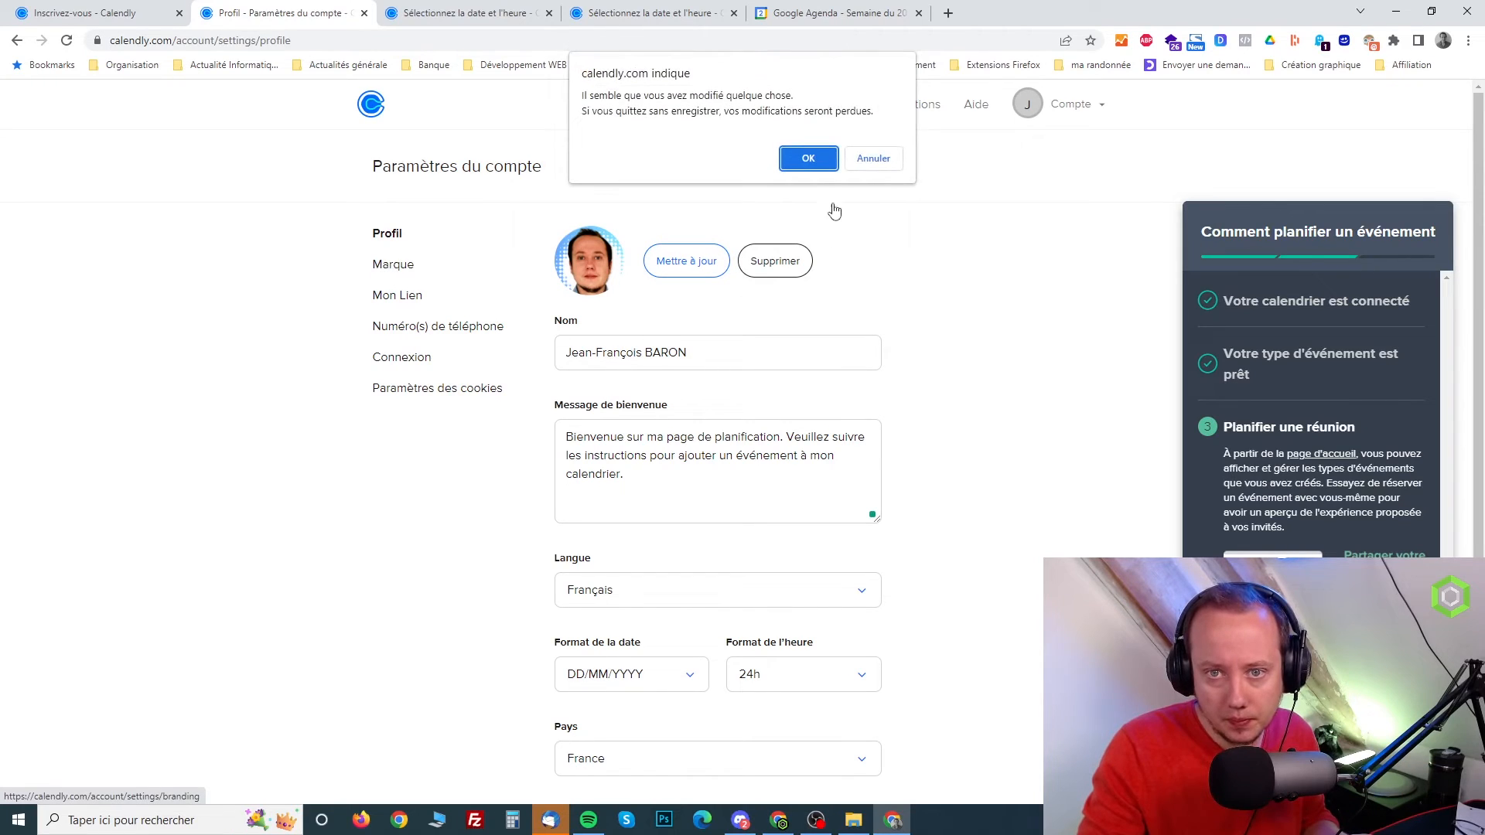
{"action": "left_click", "coordinate": [864, 169]}
{"action": "scroll", "coordinate": [925, 415], "scroll_direction": "down", "scroll_amount": 4}
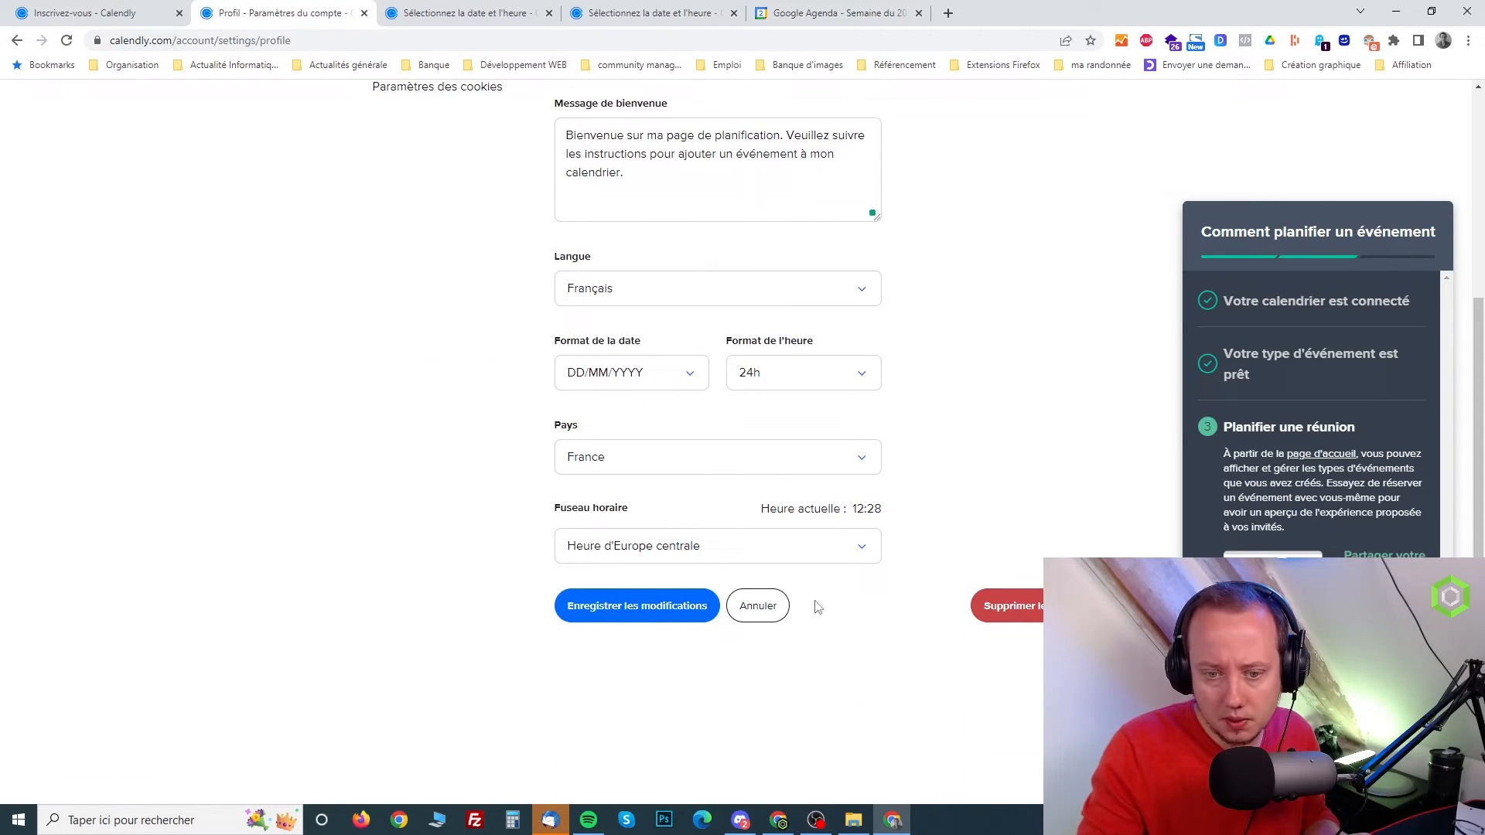
{"action": "left_click", "coordinate": [658, 606]}
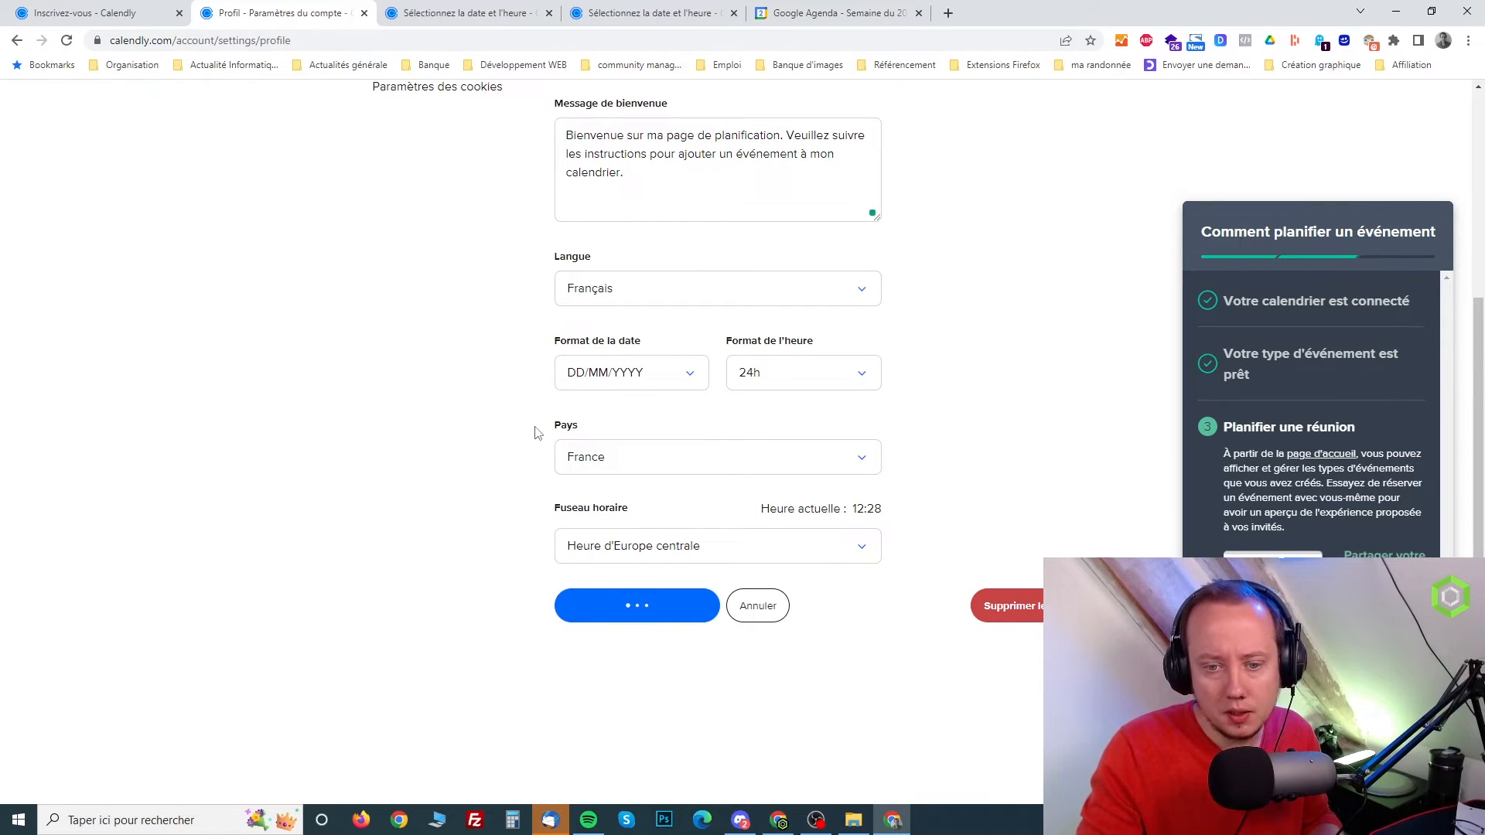
Upload the green hexagon logo in the account's brand settings, crop it to cover the full image, and save the changes
{"action": "scroll", "coordinate": [535, 431], "scroll_direction": "up", "scroll_amount": 4}
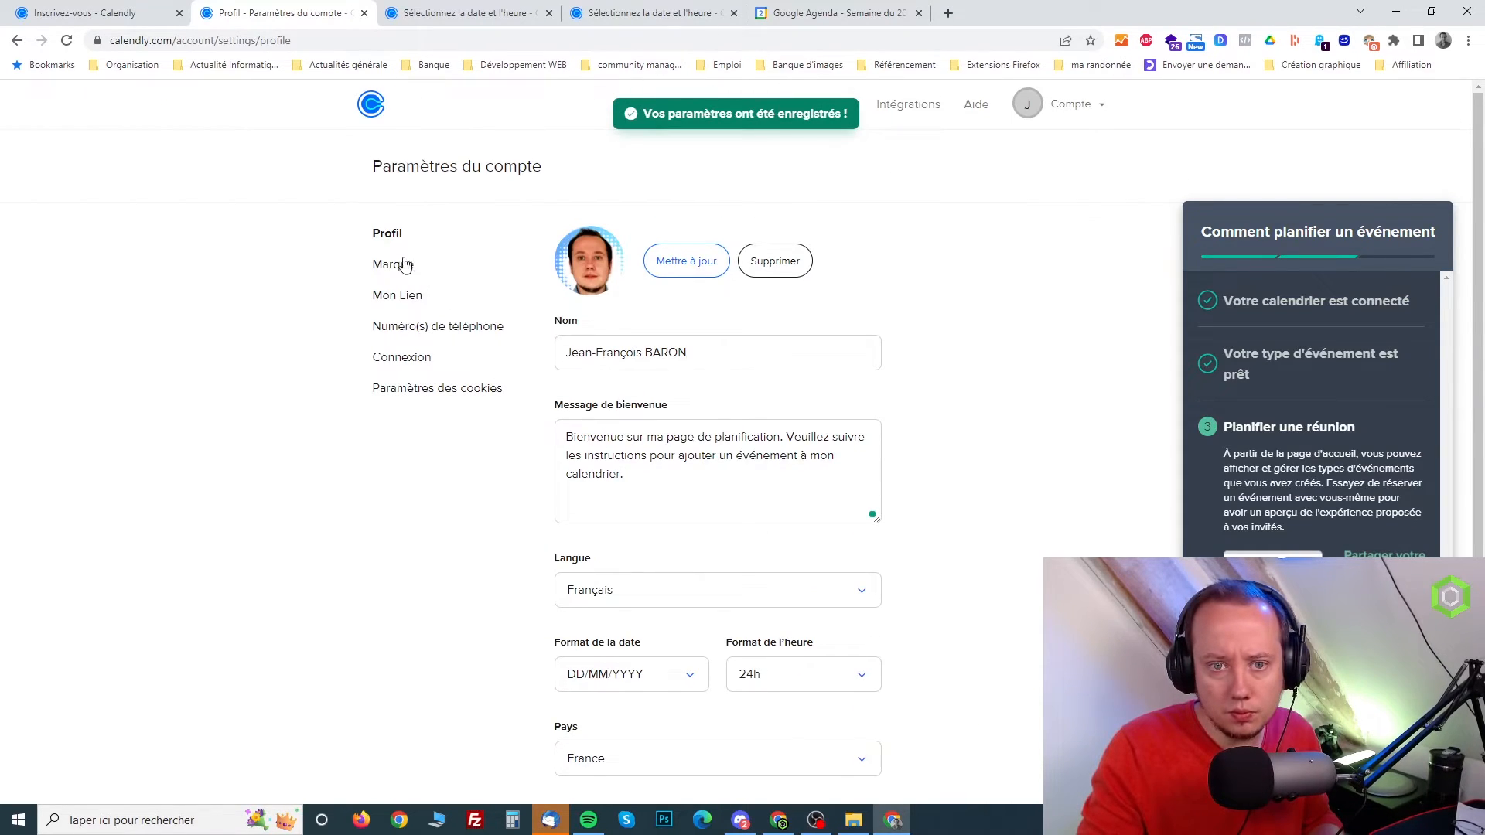
{"action": "left_click", "coordinate": [402, 267]}
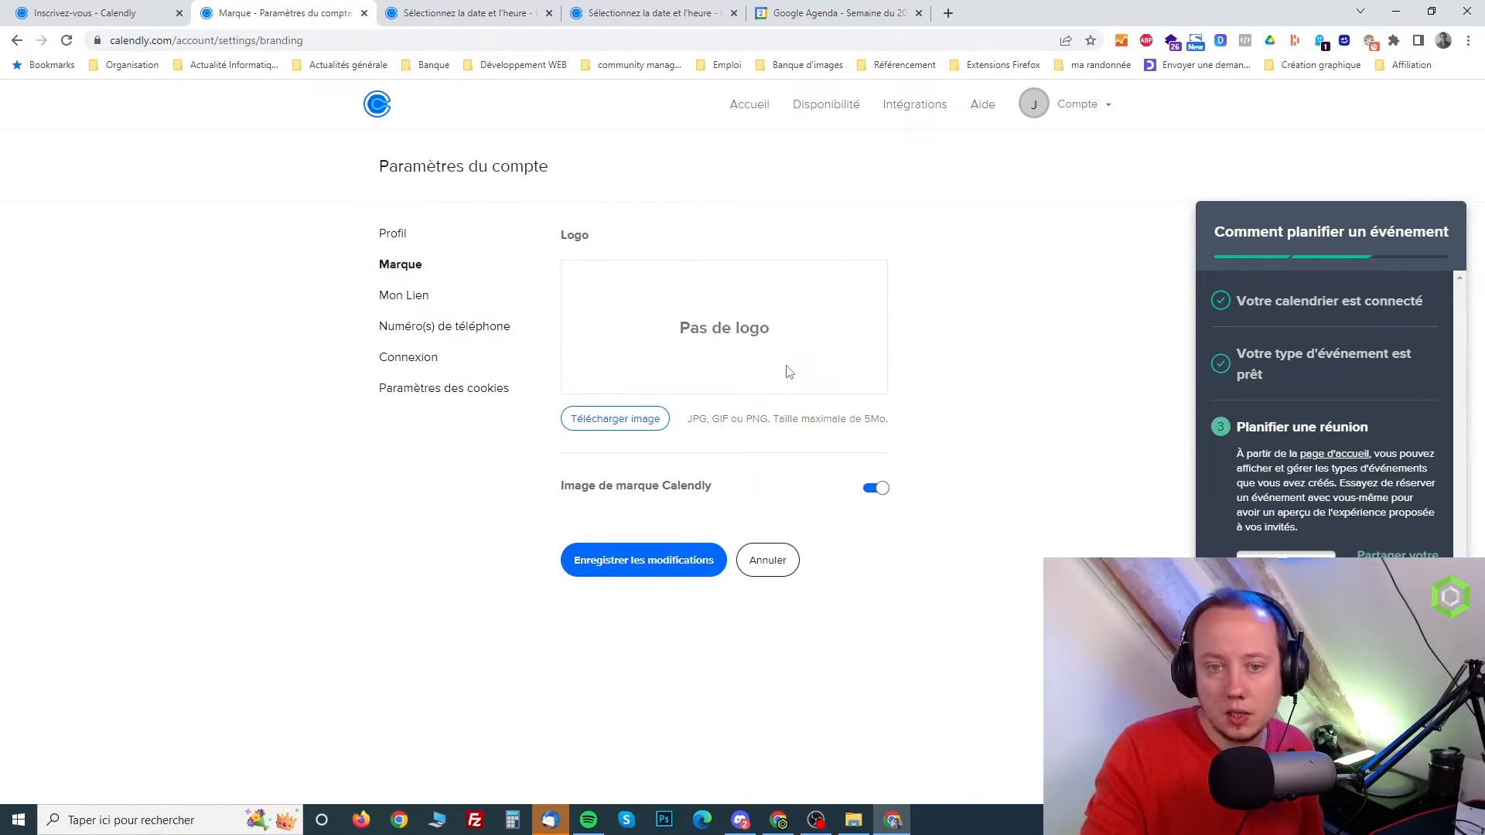
{"action": "left_click", "coordinate": [630, 429]}
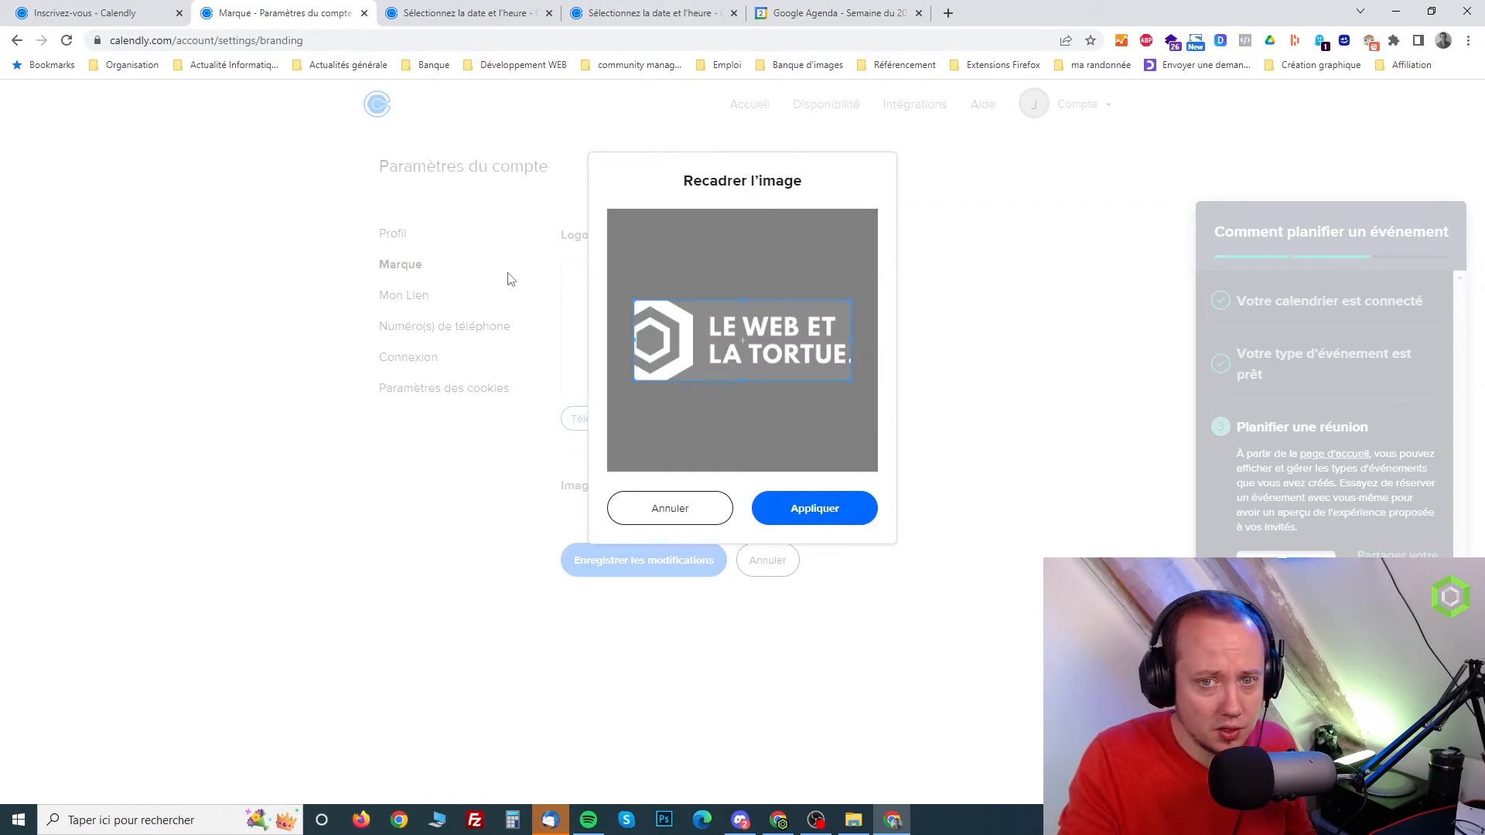
{"action": "left_click", "coordinate": [708, 517]}
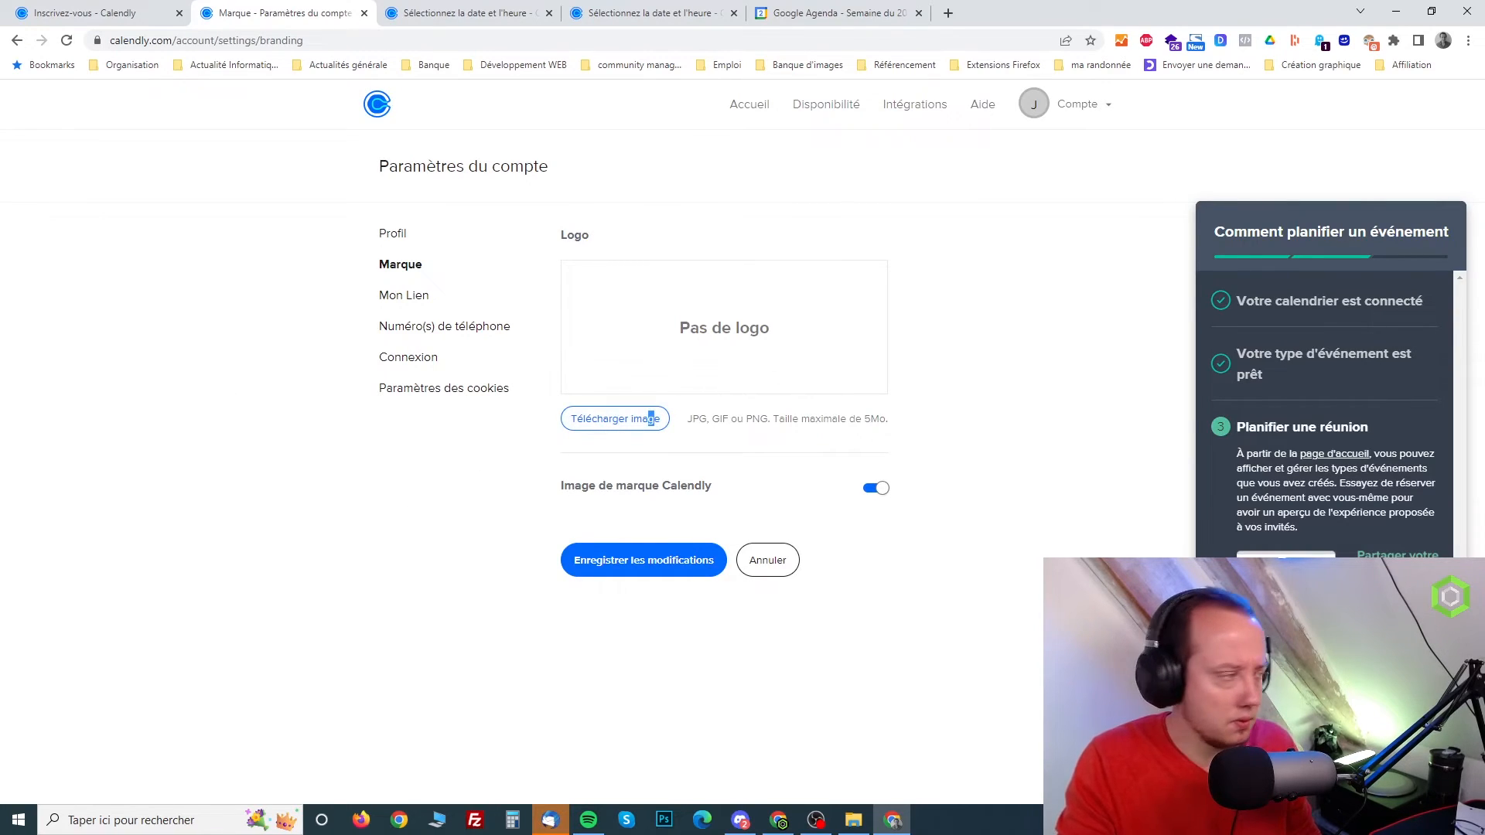
{"action": "left_click", "coordinate": [666, 422]}
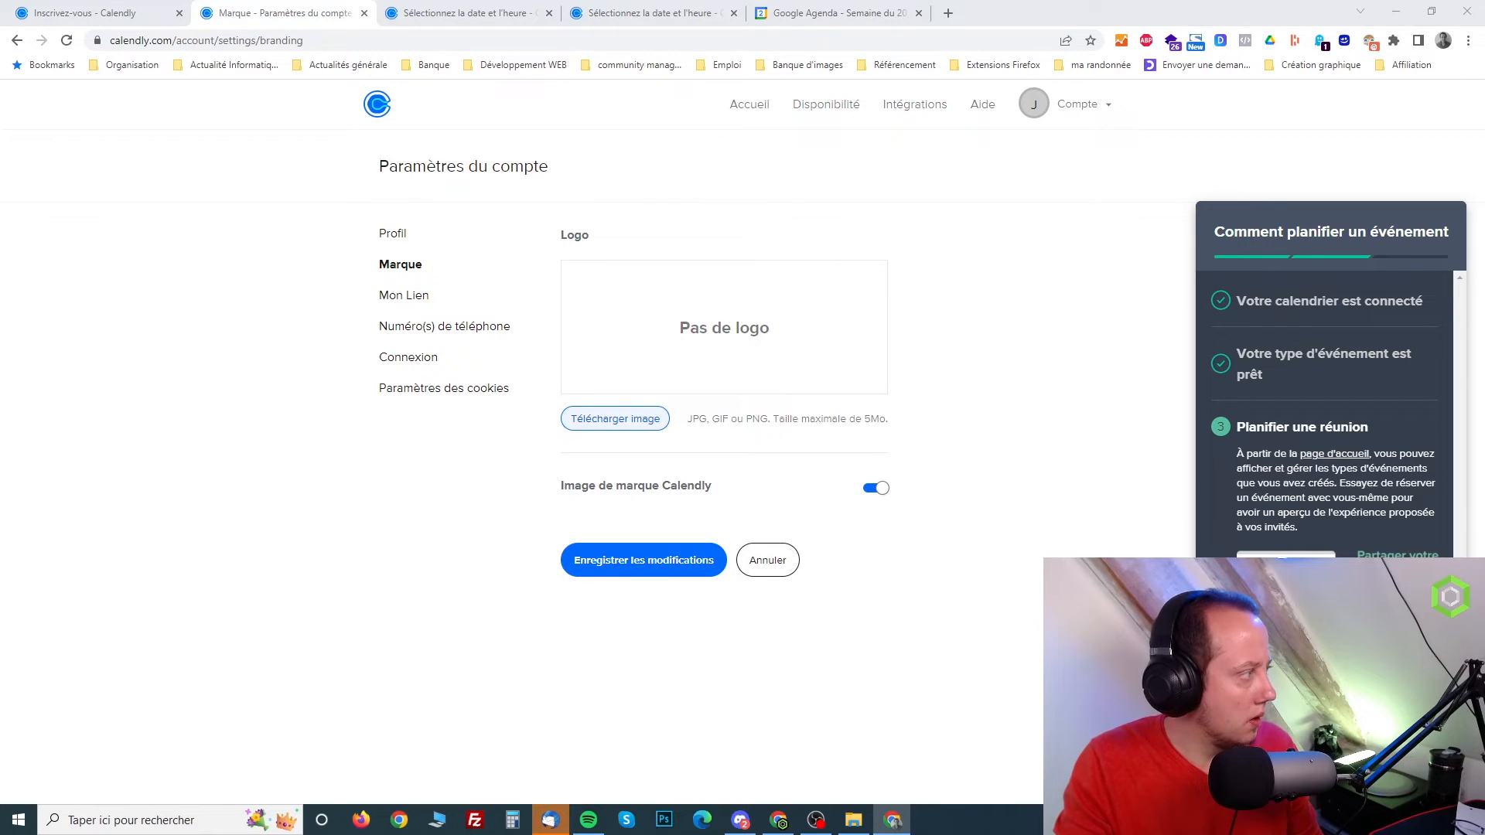
{"action": "key", "text": "Return"}
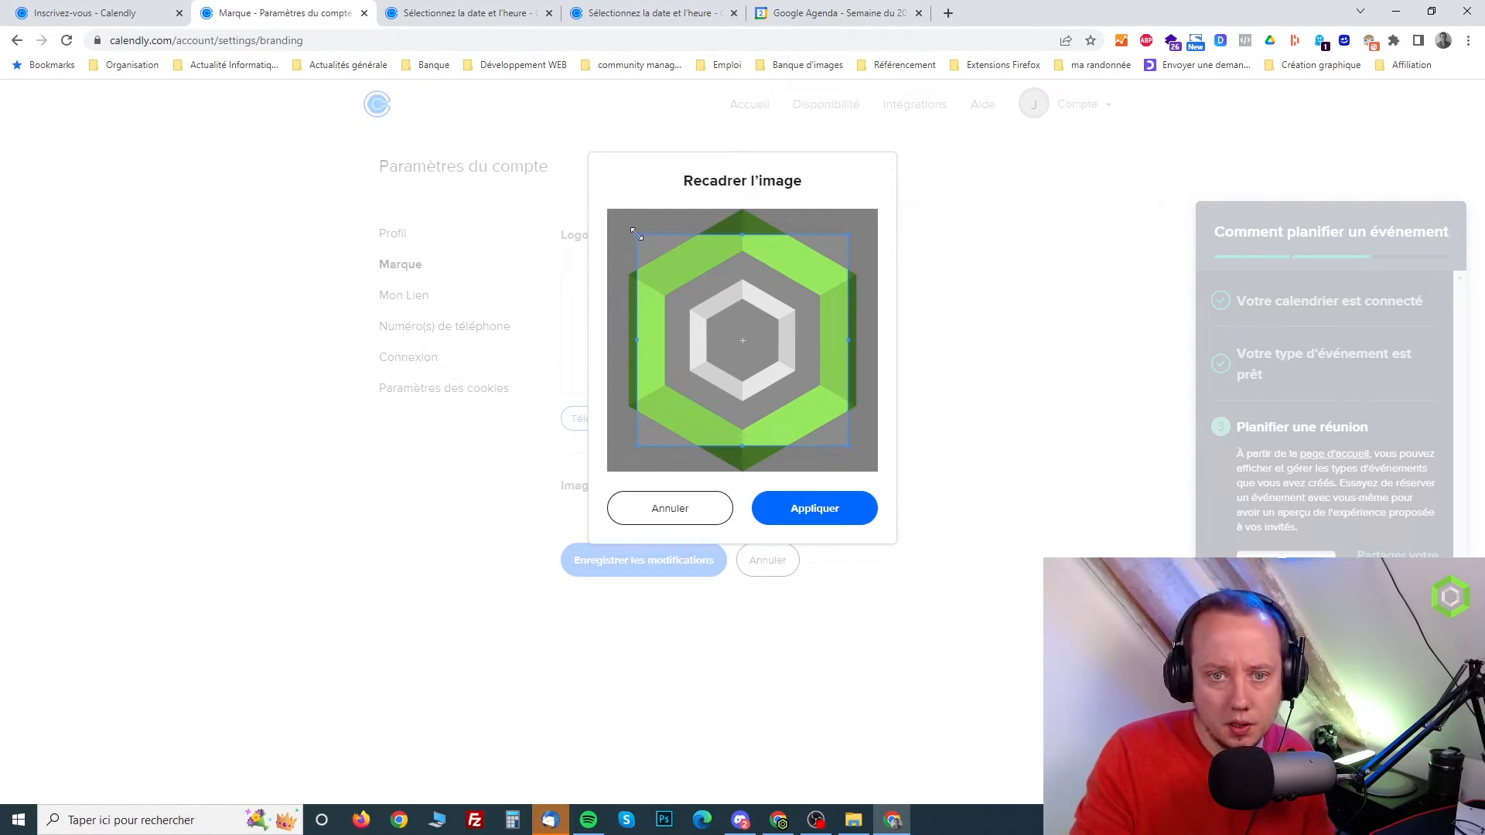
{"action": "left_click_drag", "start_coordinate": [636, 233], "coordinate": [611, 207]}
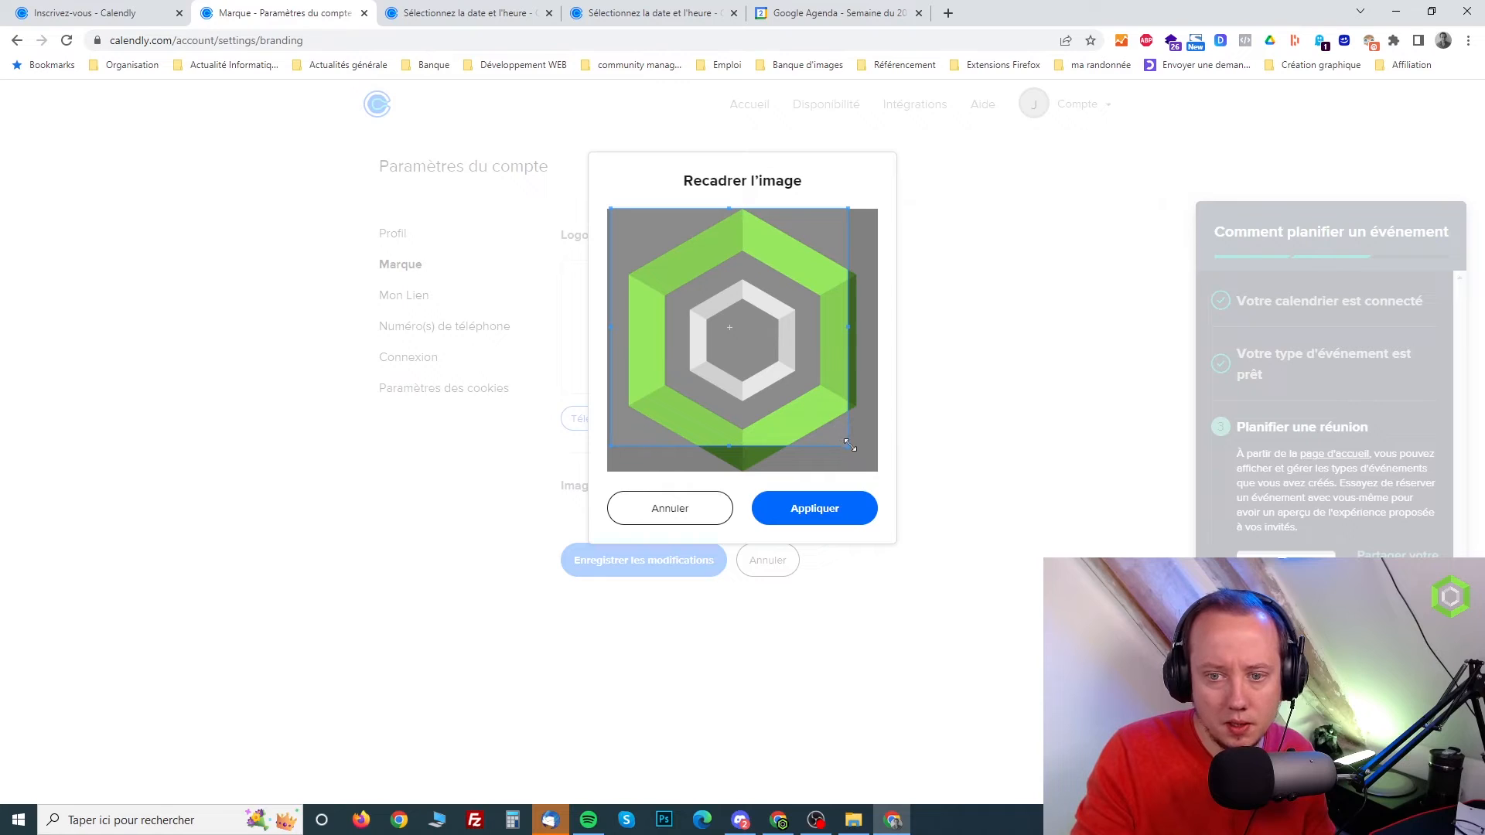
{"action": "left_click_drag", "start_coordinate": [850, 445], "coordinate": [895, 498]}
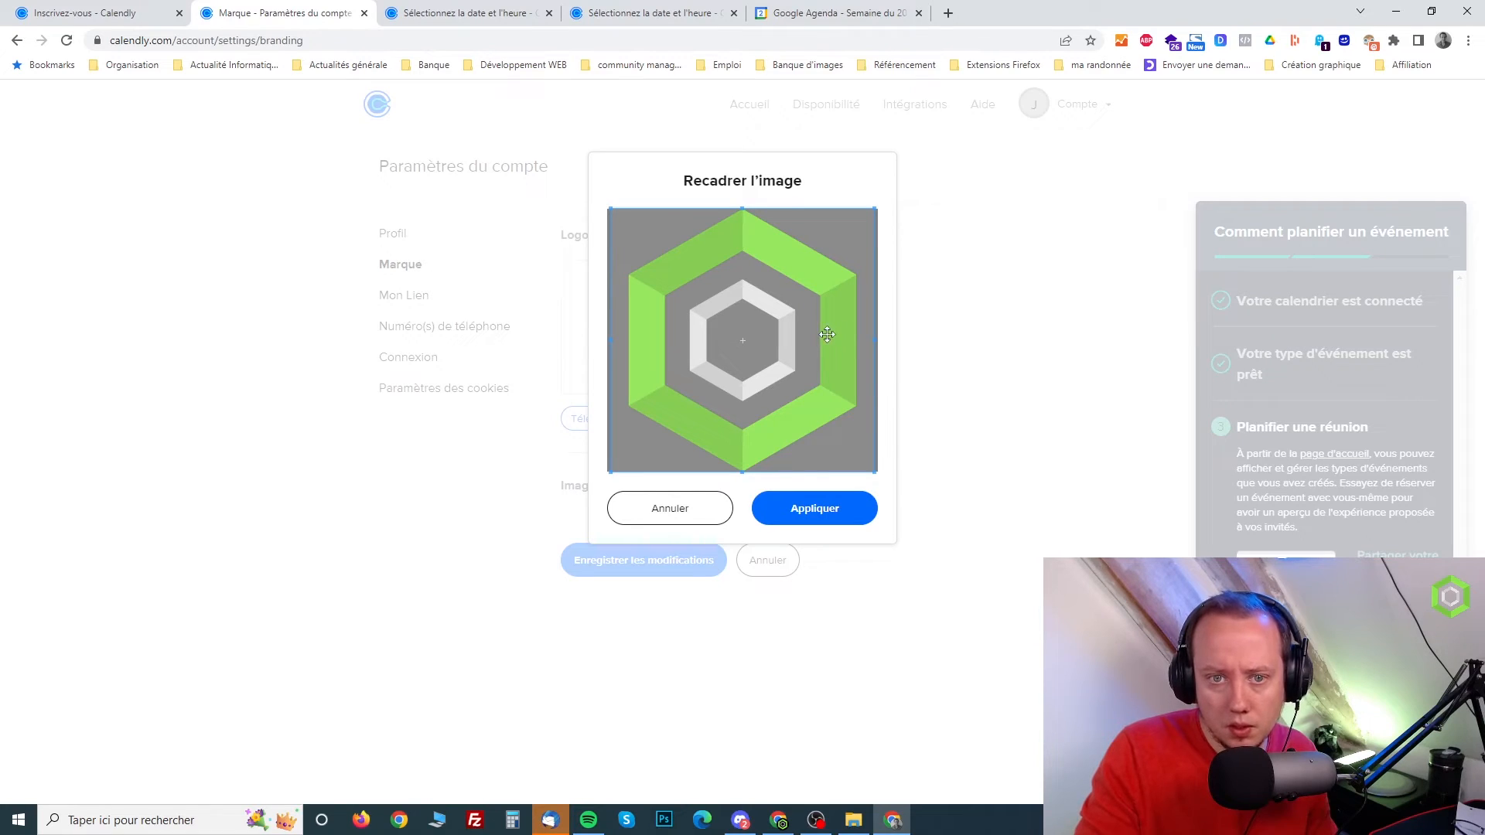
{"action": "left_click", "coordinate": [842, 504]}
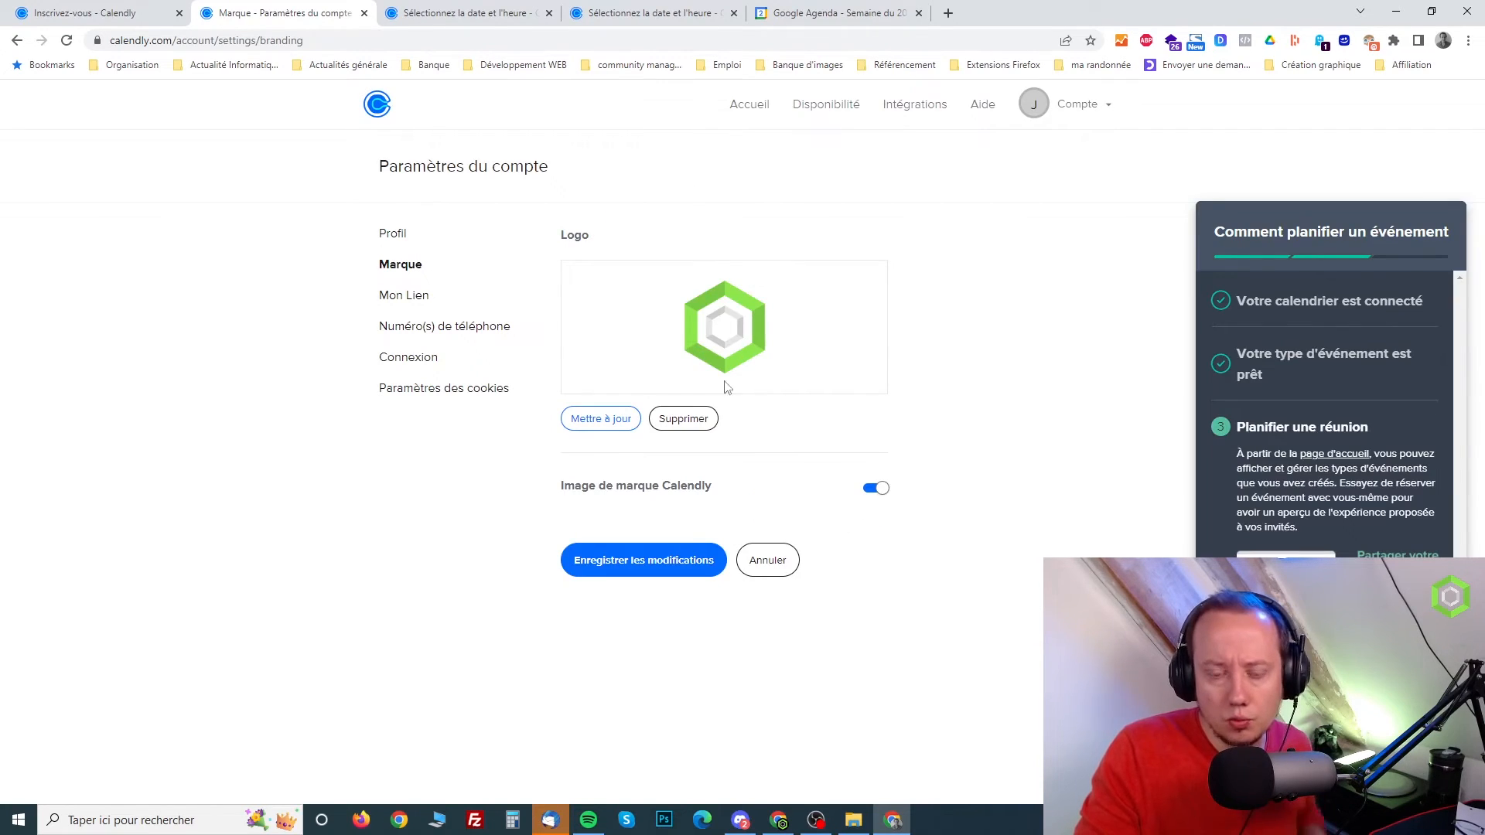
{"action": "left_click", "coordinate": [663, 569]}
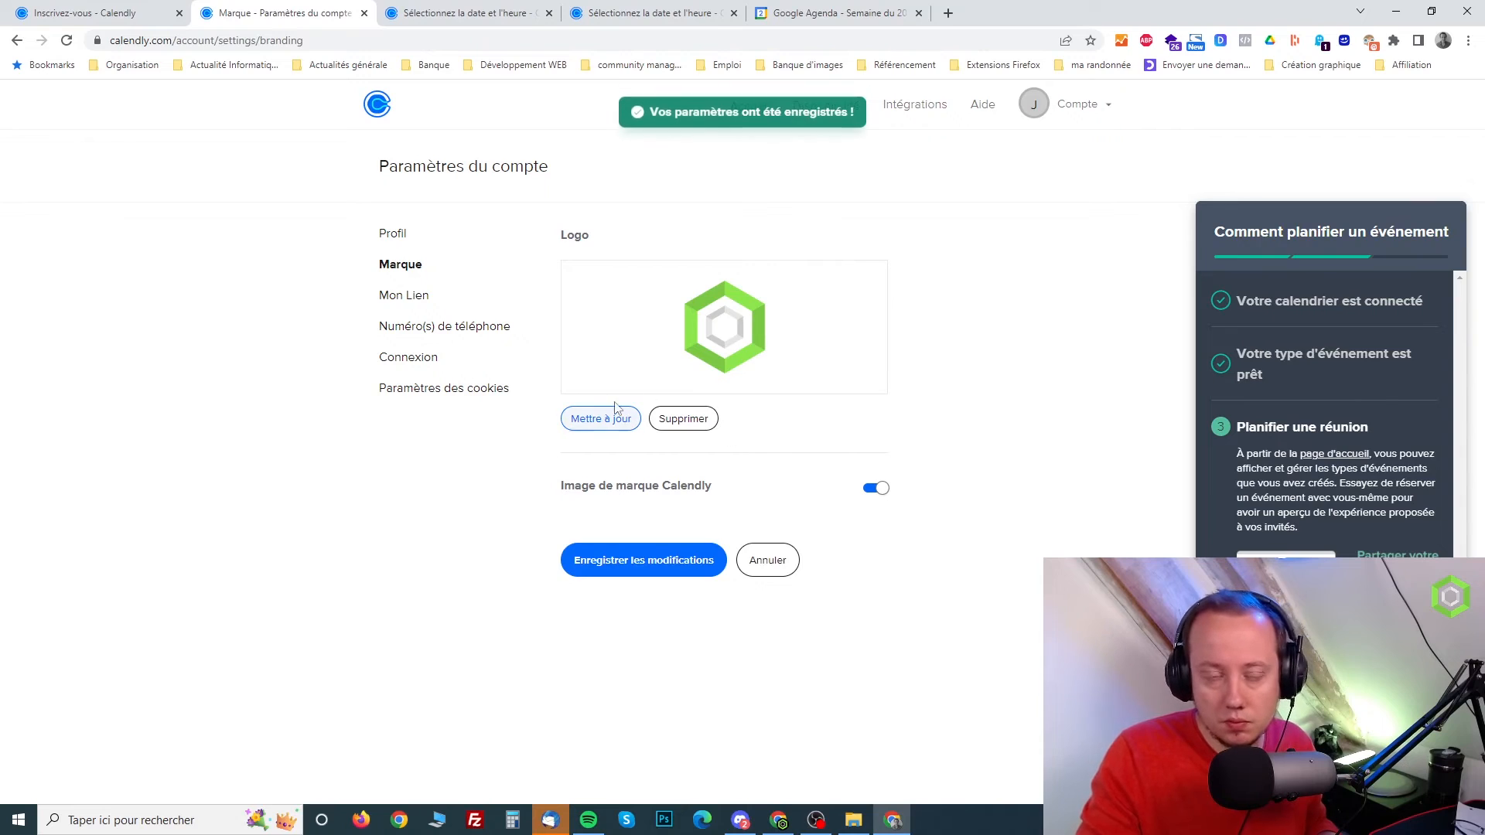
Review the account's personal link, phone number and login settings, and return to the profile to look over the account options
{"action": "left_click", "coordinate": [414, 300]}
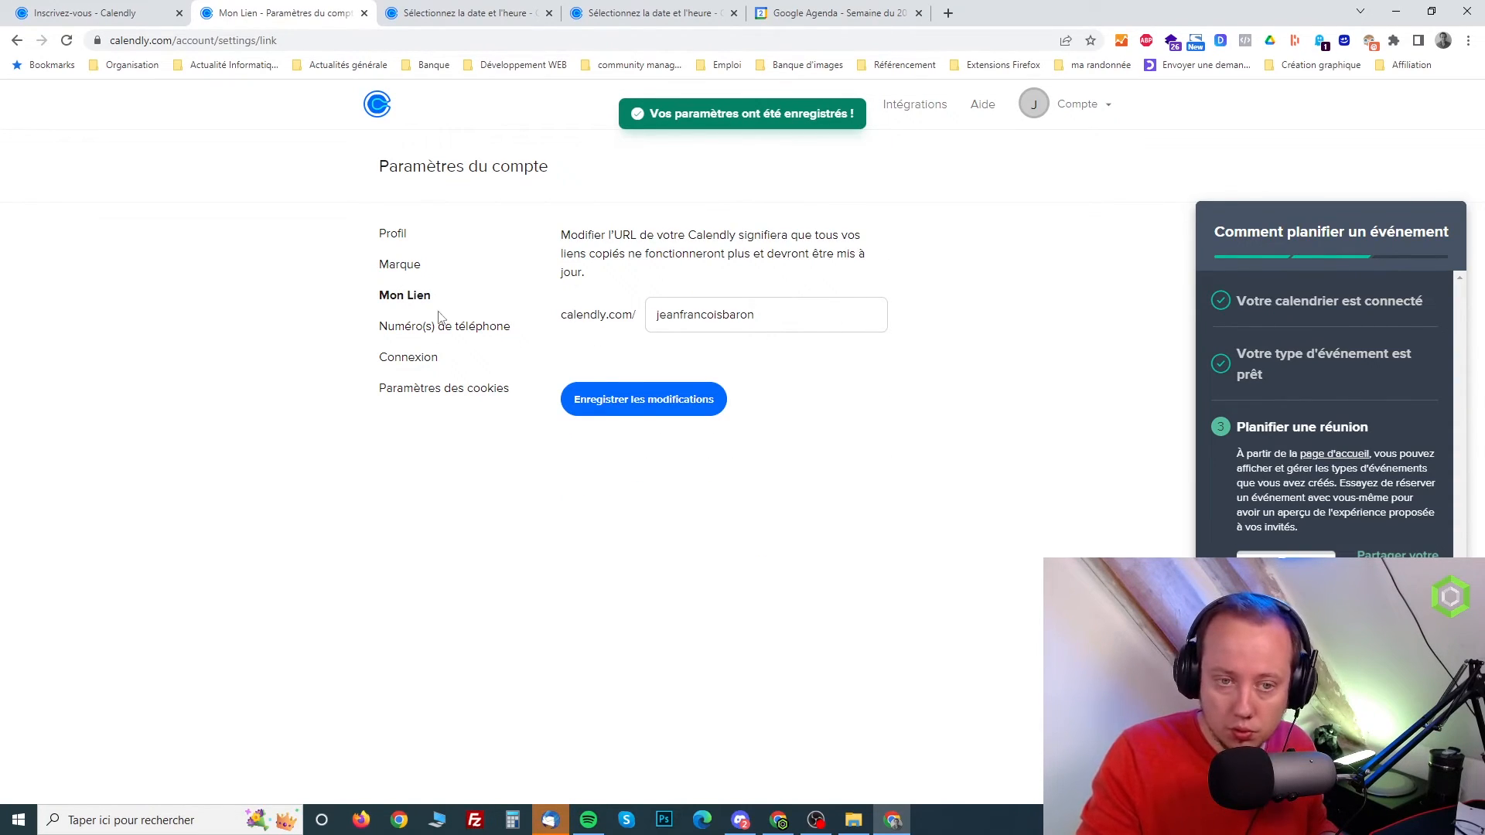
{"action": "left_click", "coordinate": [411, 340]}
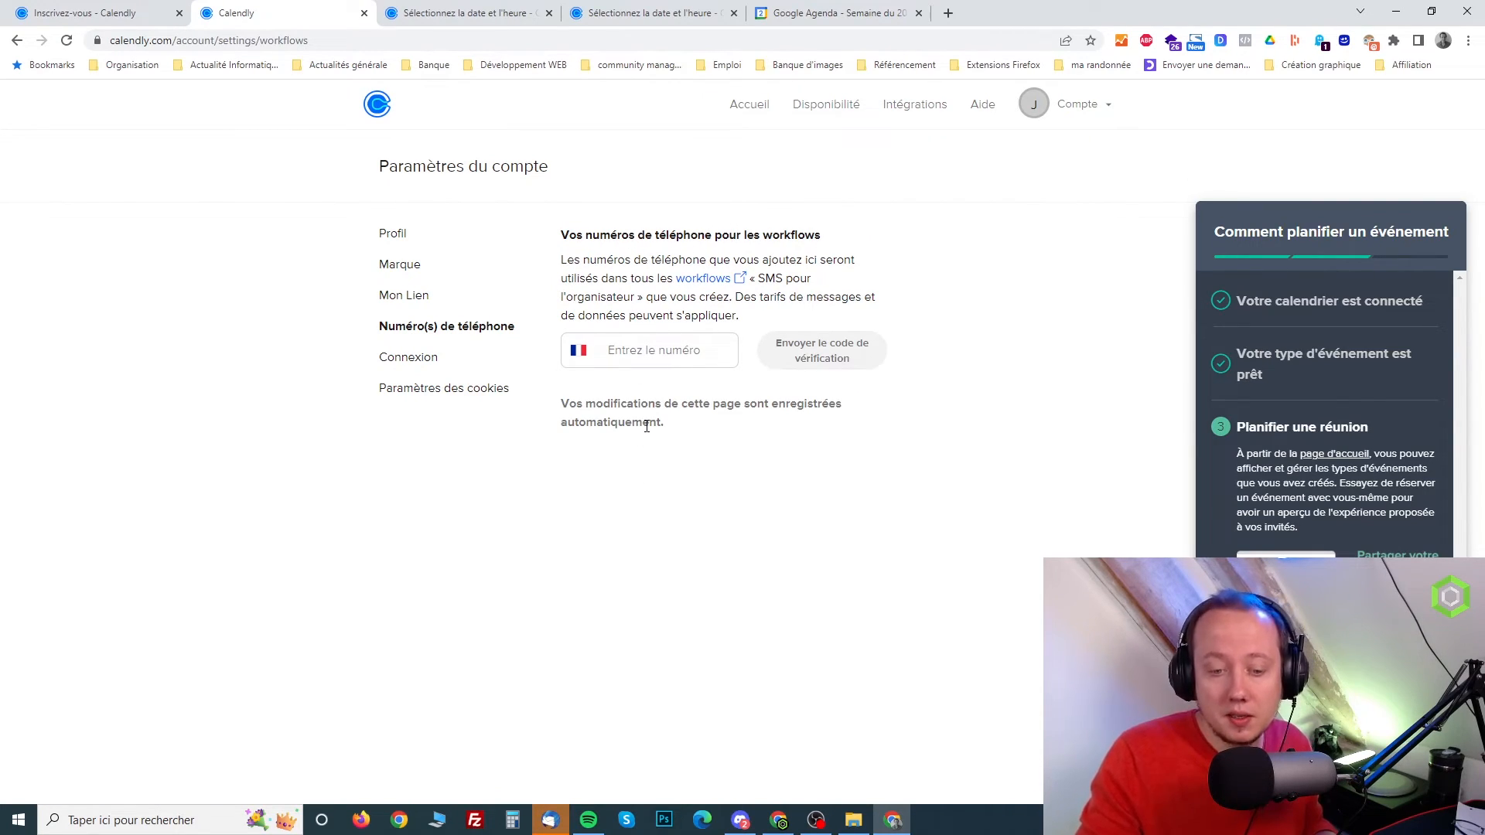
{"action": "left_click", "coordinate": [400, 362]}
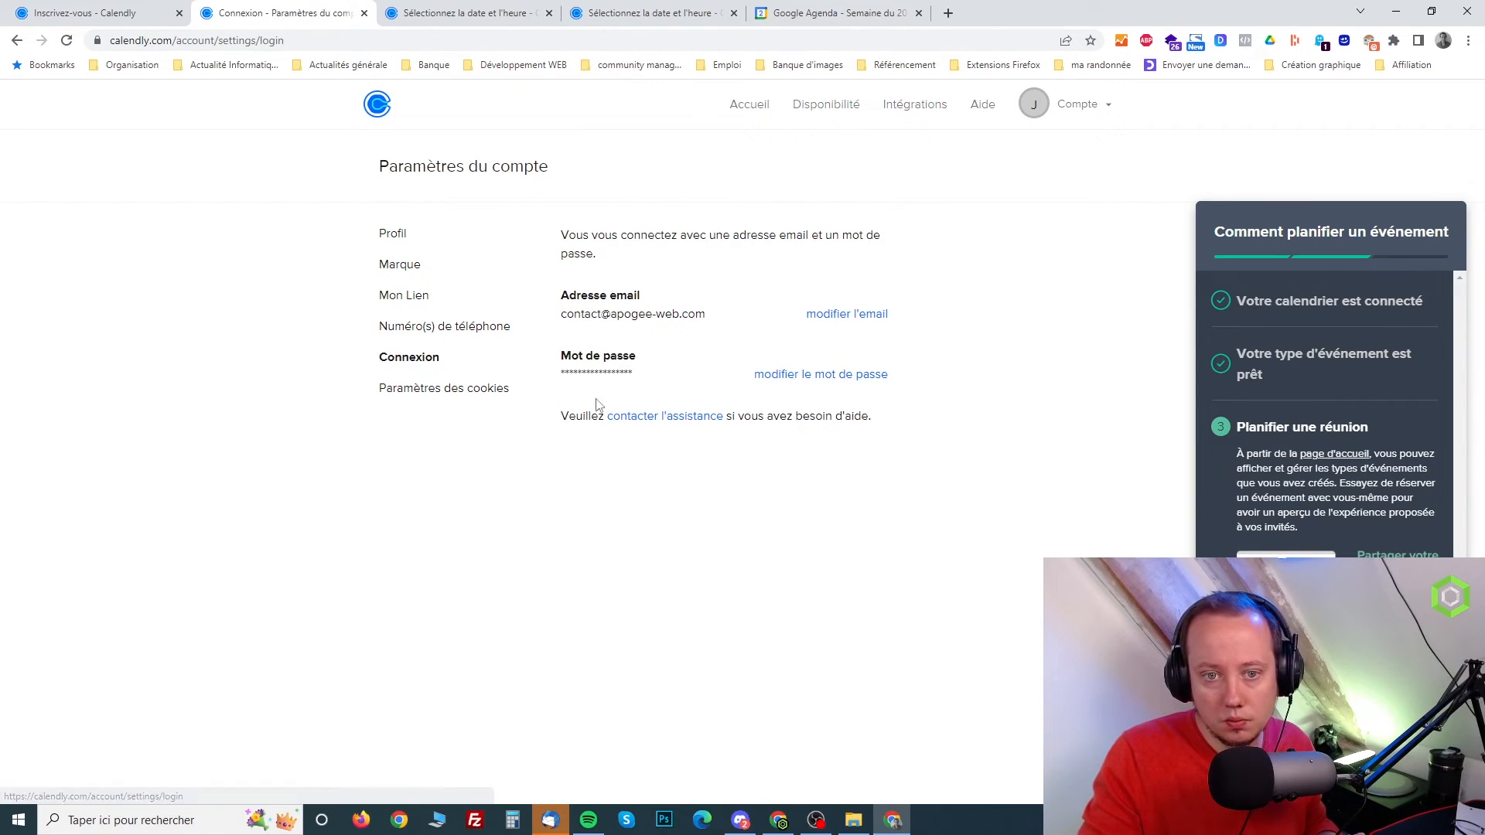
{"action": "left_click", "coordinate": [390, 233]}
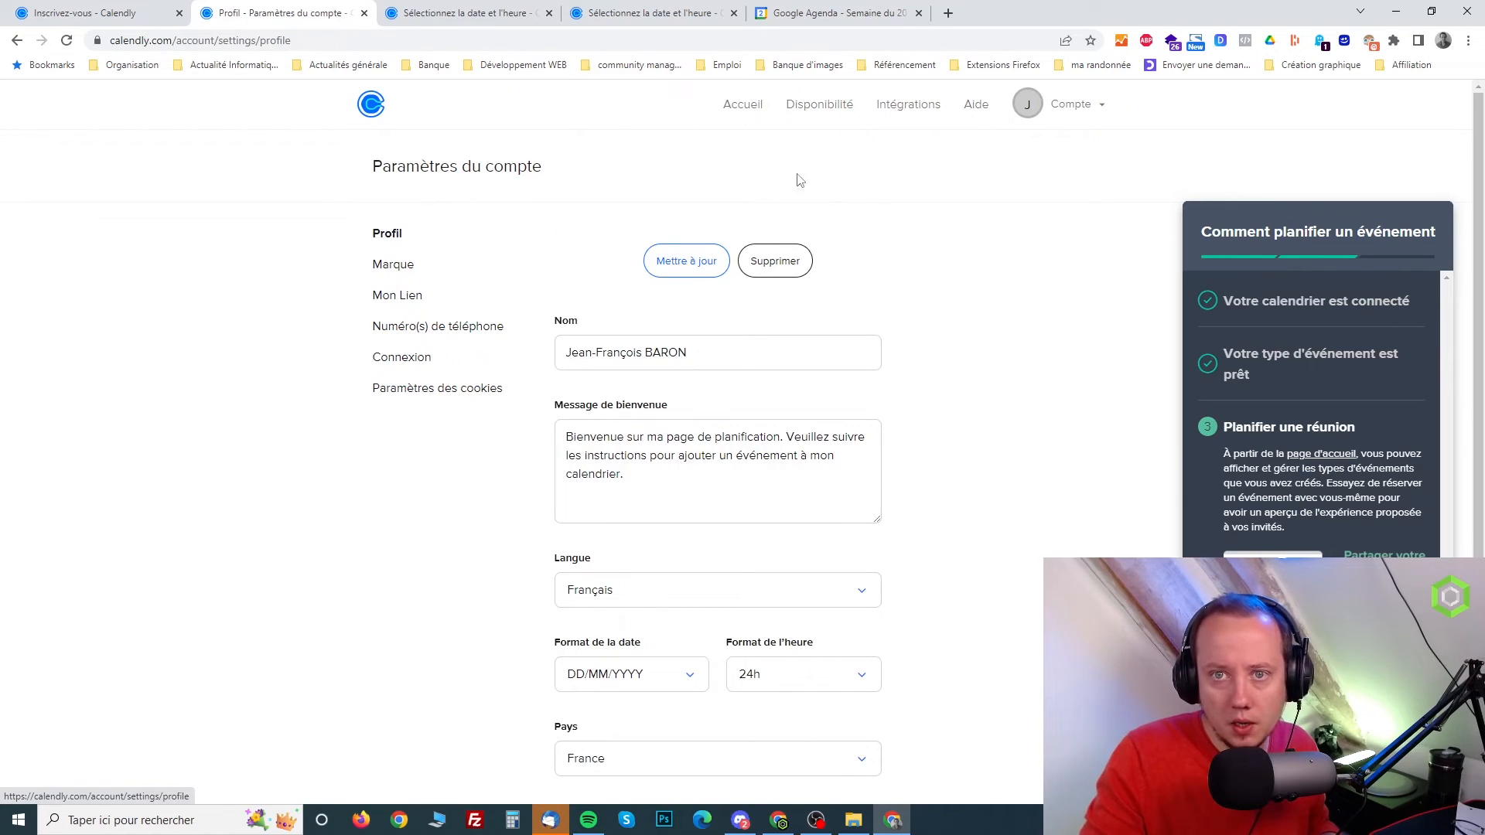
{"action": "left_click", "coordinate": [1105, 105]}
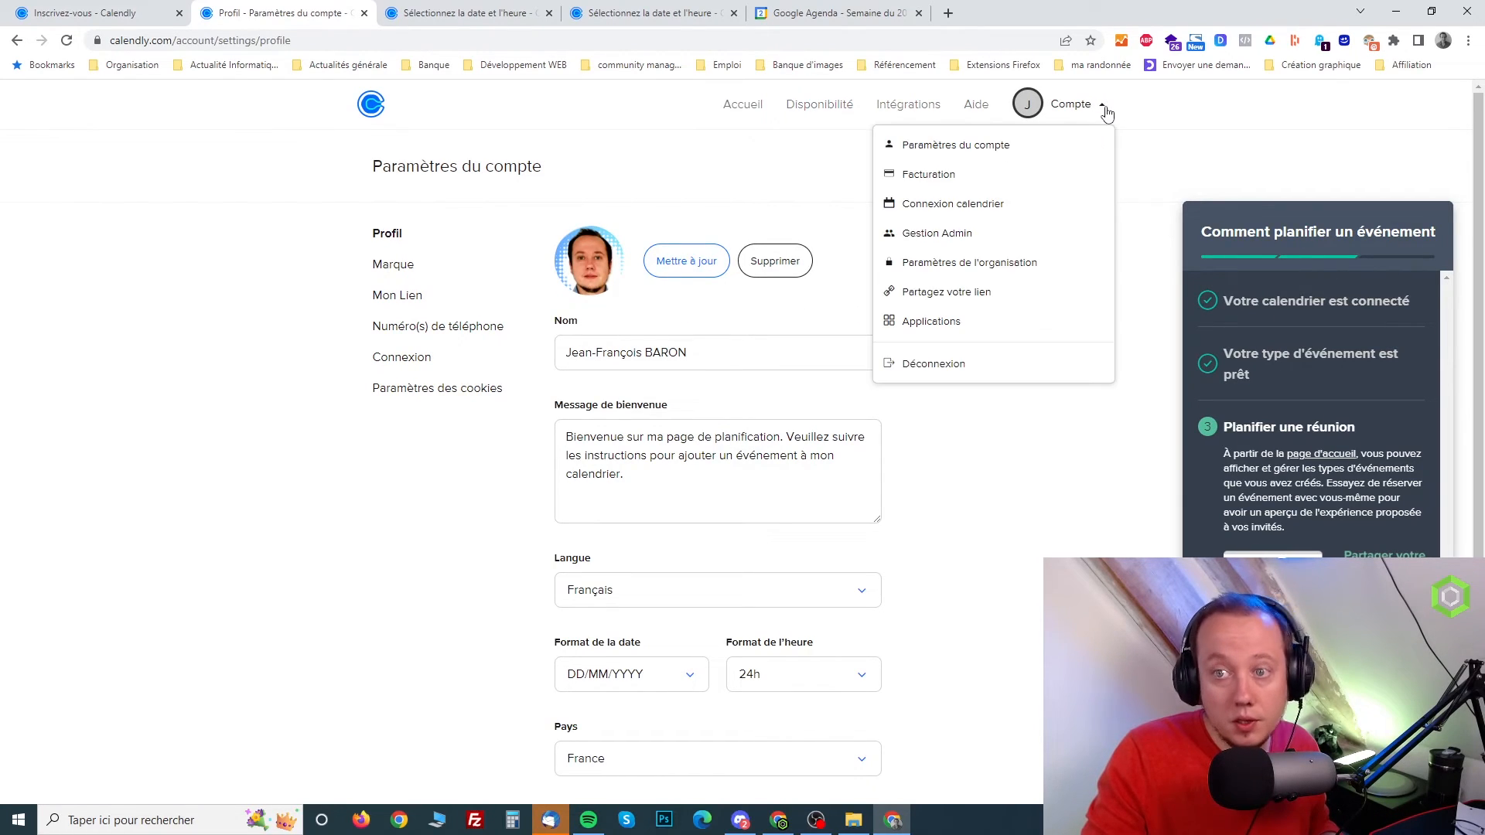
View the public scheduling page and its 30-minute meeting's date selection page to check the profile photo and logo
{"action": "left_click", "coordinate": [745, 106]}
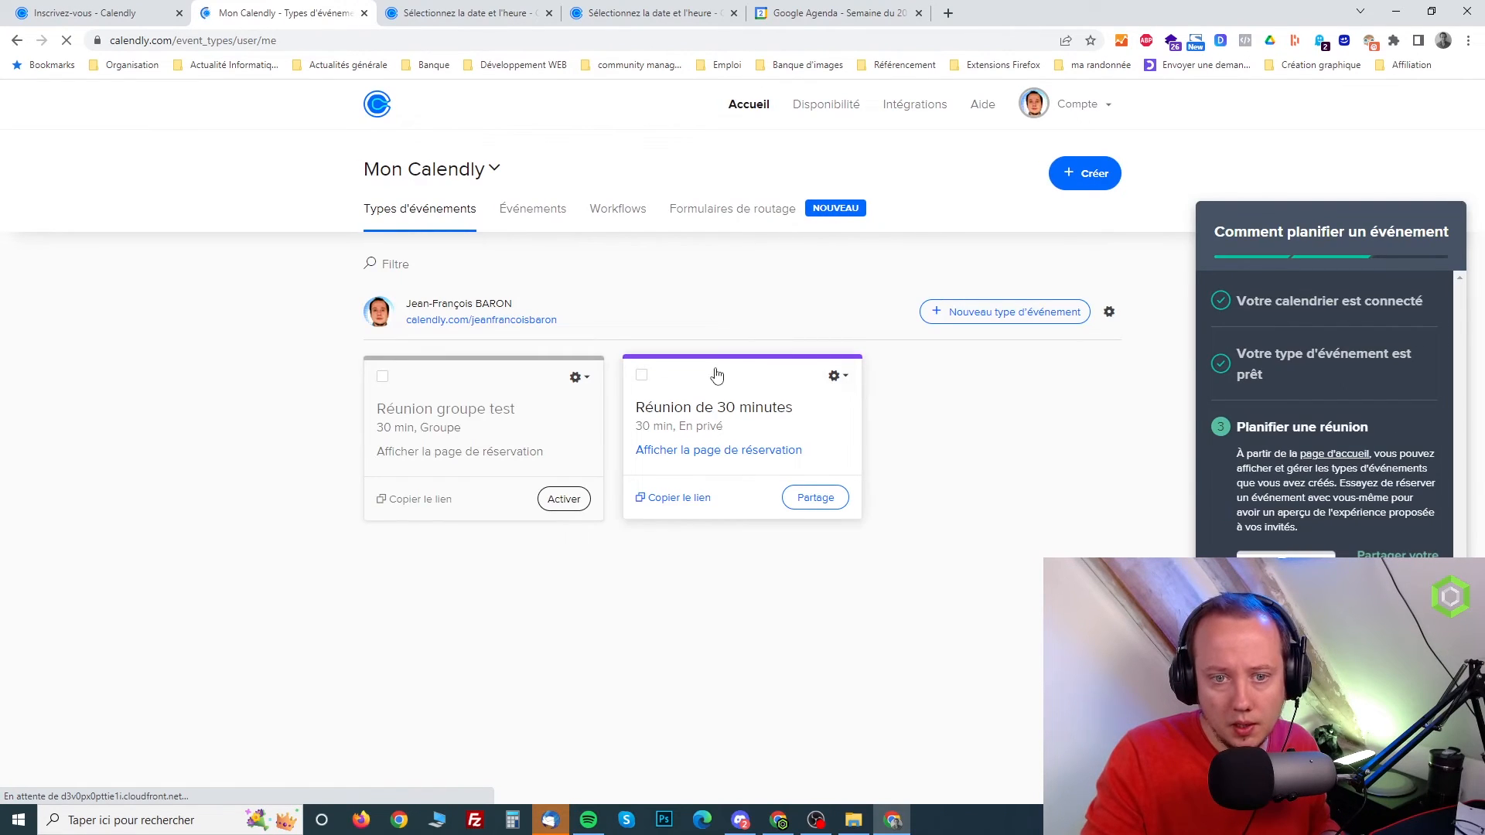
{"action": "left_click", "coordinate": [501, 323]}
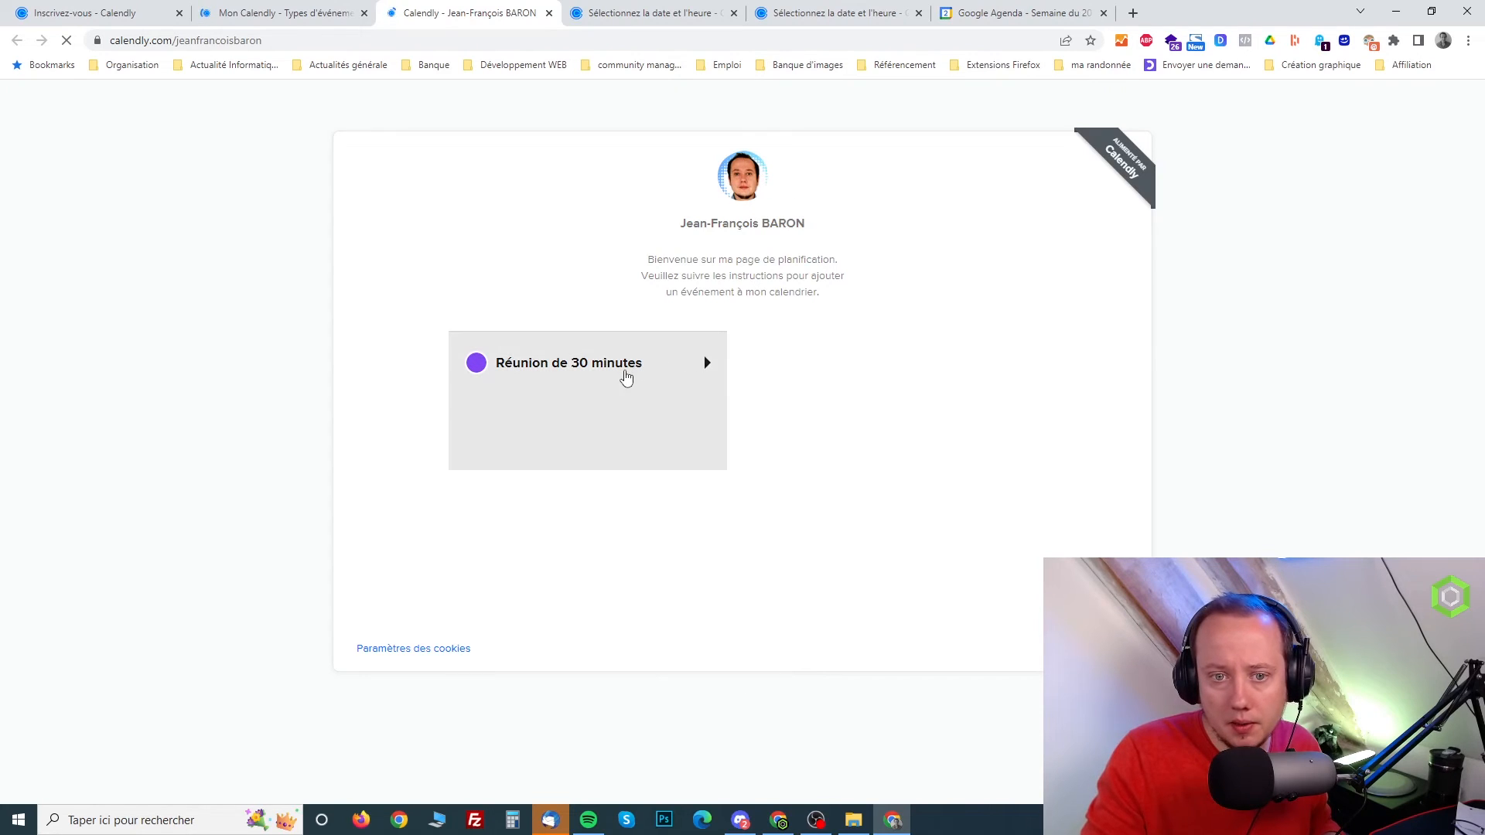
{"action": "left_click", "coordinate": [658, 387]}
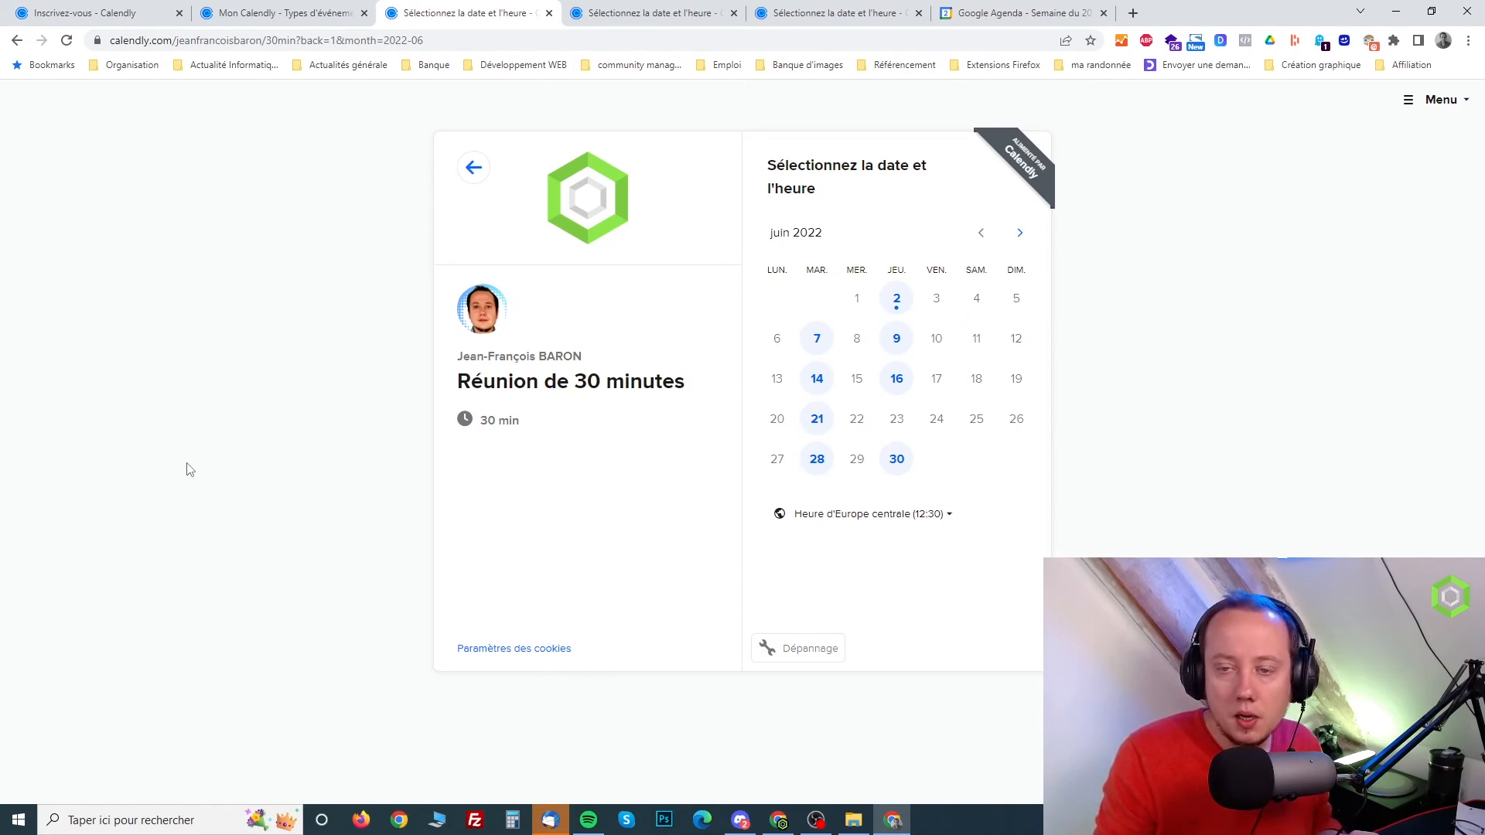
{"action": "left_click", "coordinate": [1439, 99]}
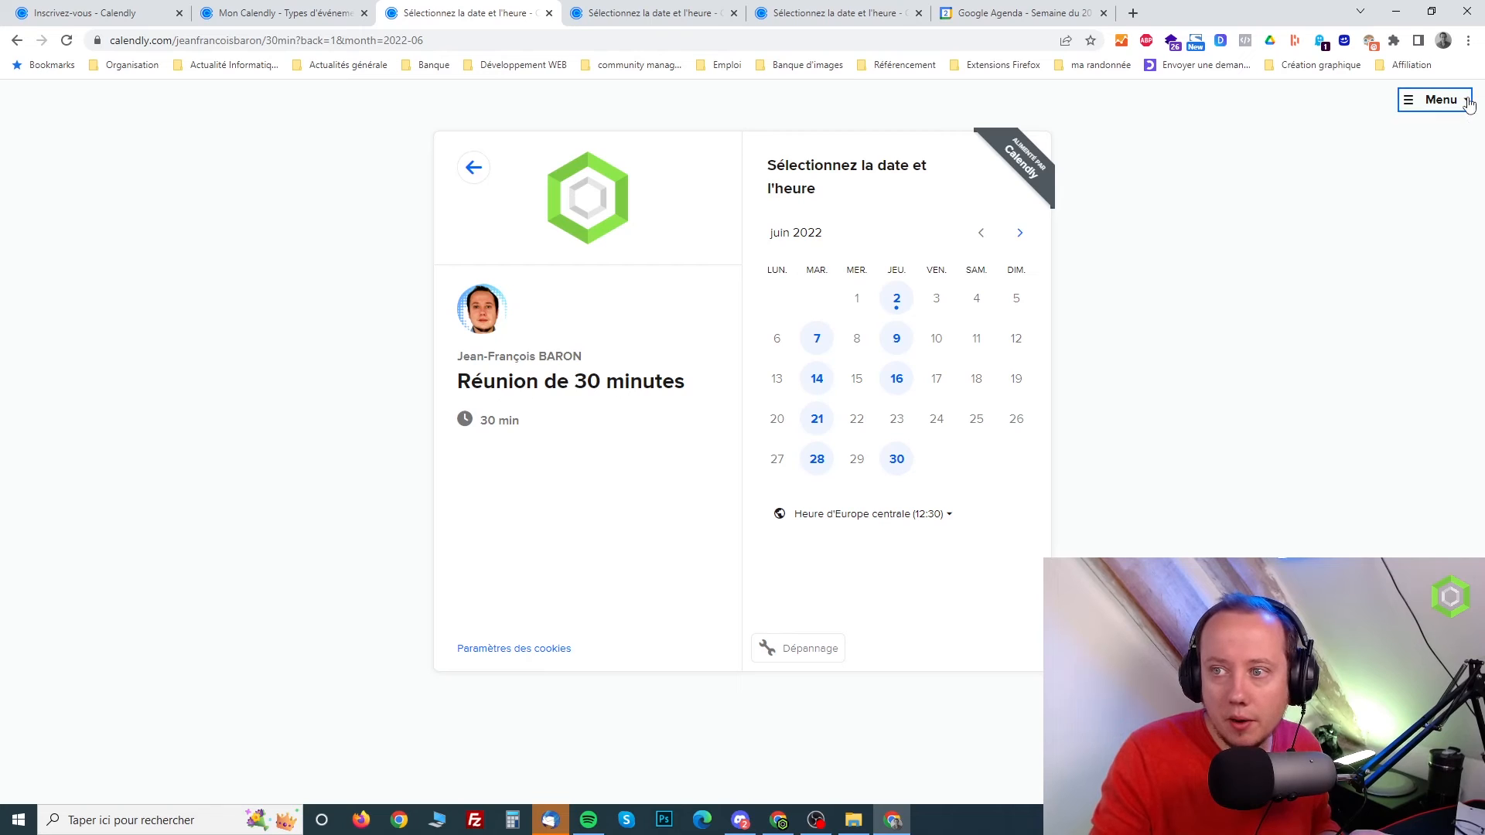
{"action": "left_click", "coordinate": [1174, 205]}
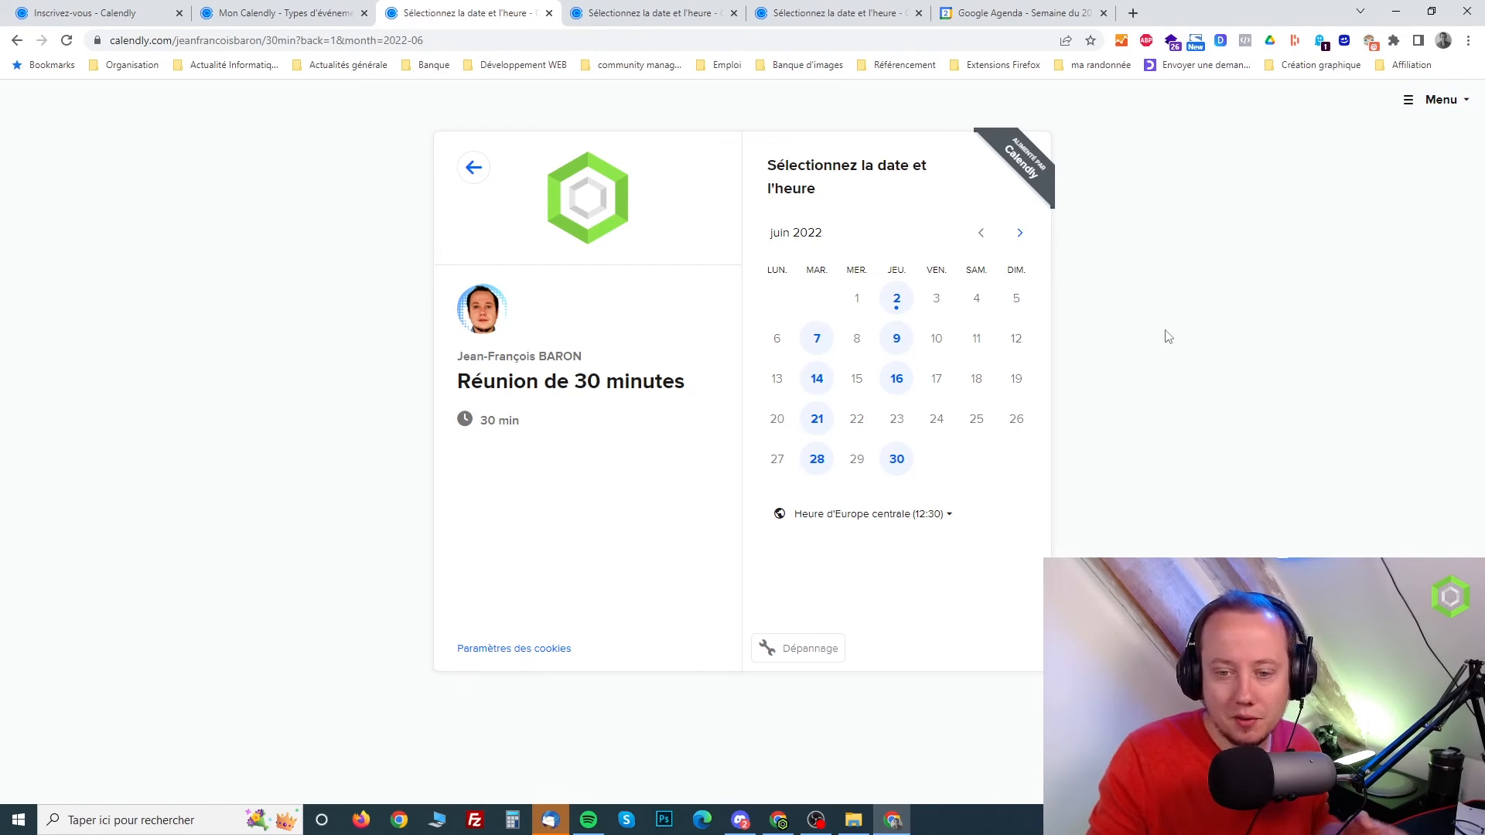